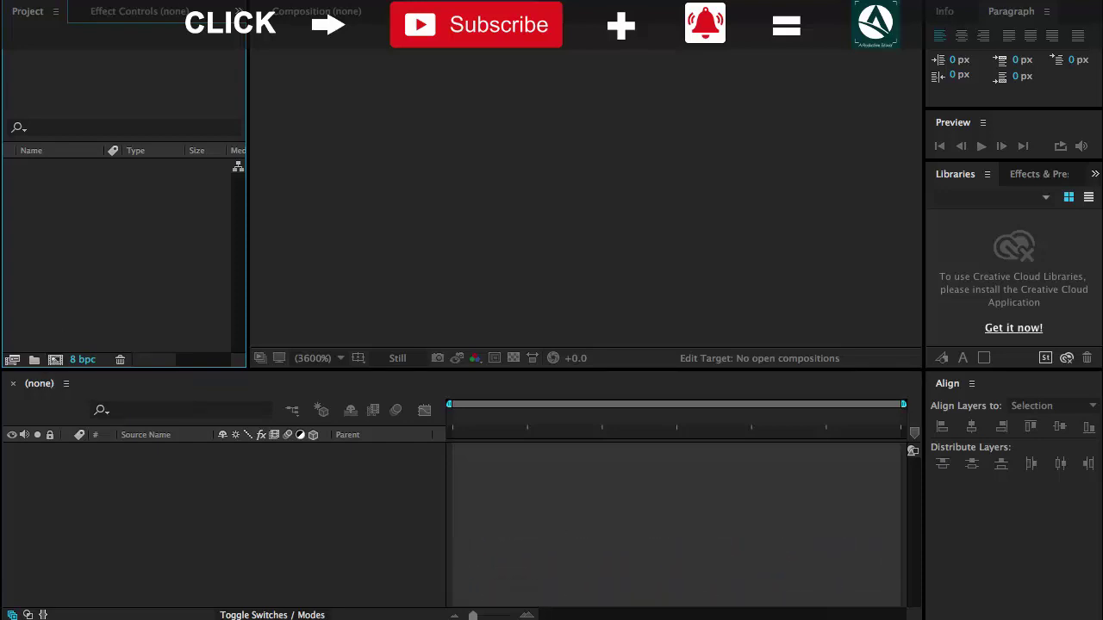
- Look through the File and Composition menus, then start a new composition from the Project panel
click(164, 0)
mouse_move(198, 0)
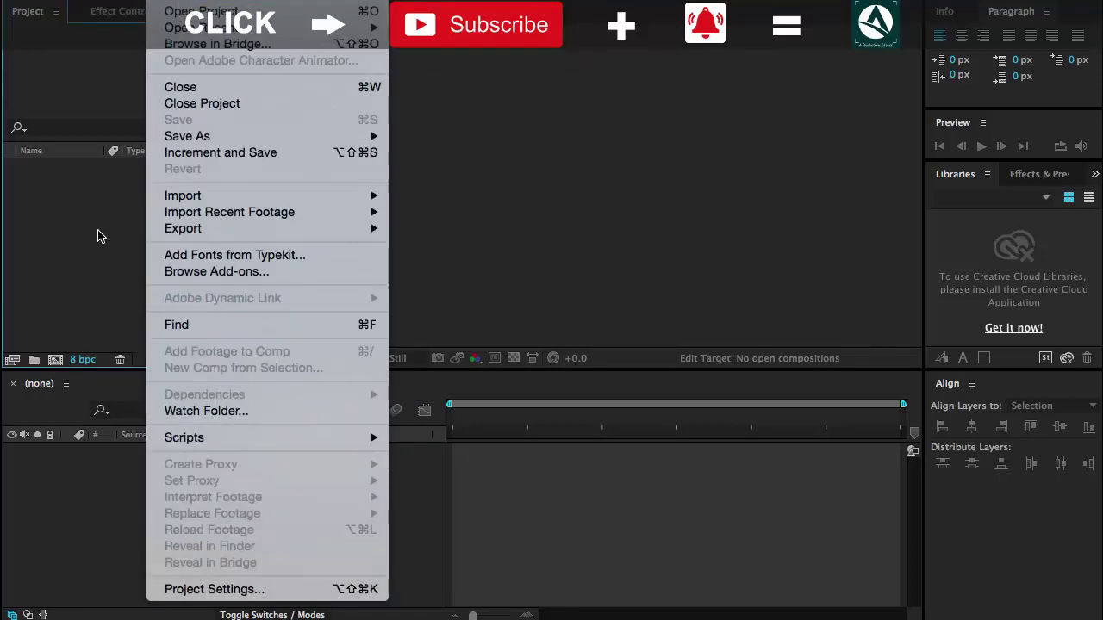
mouse_move(267, 5)
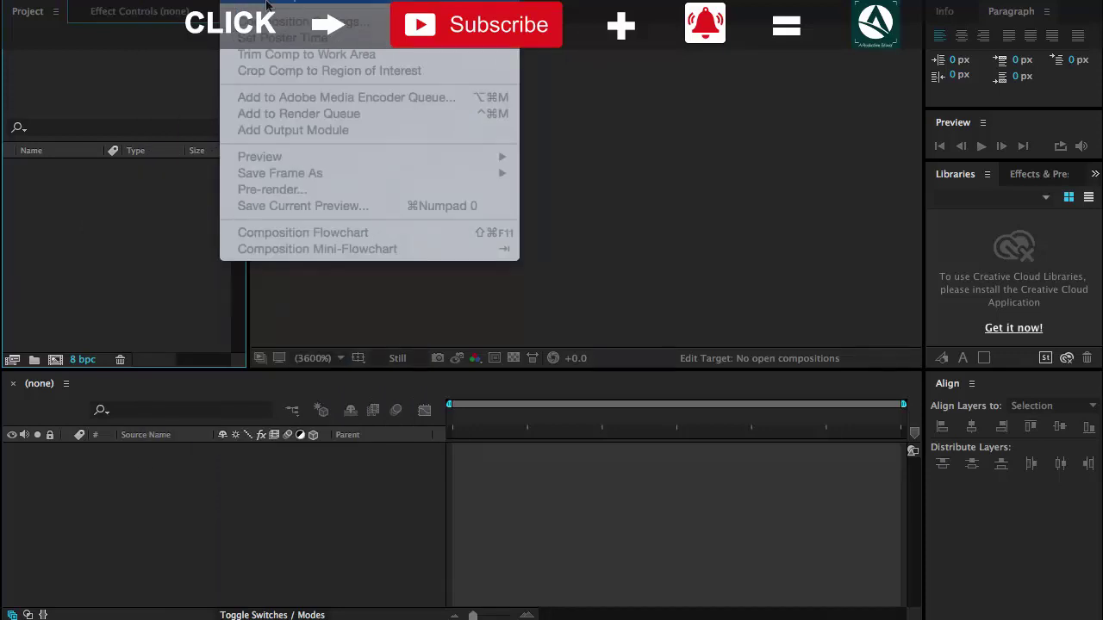
click(121, 262)
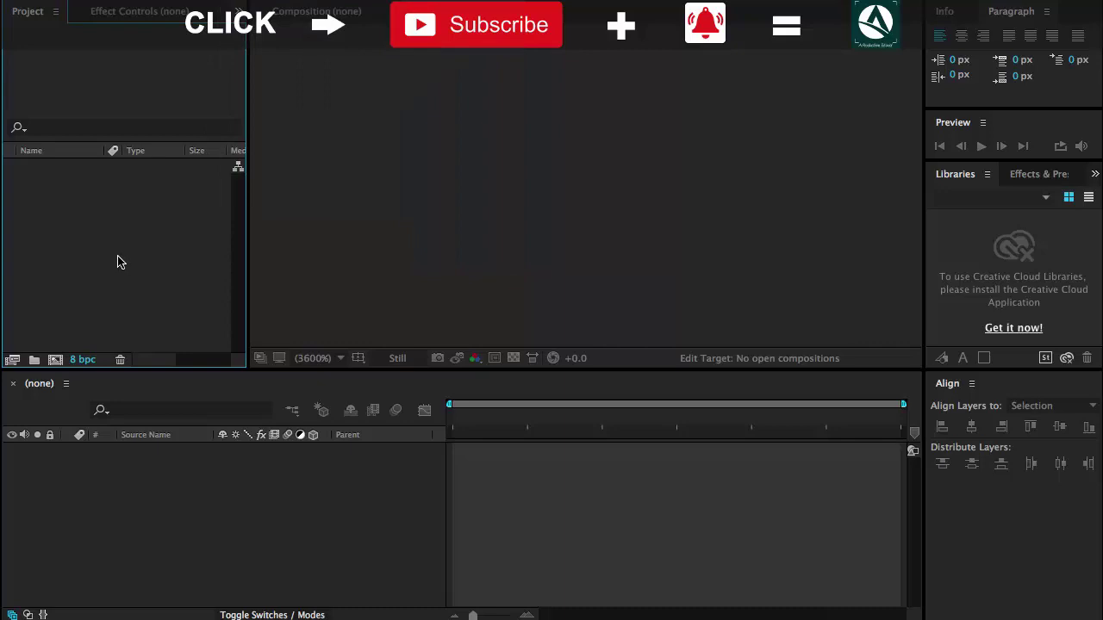
click(164, 1)
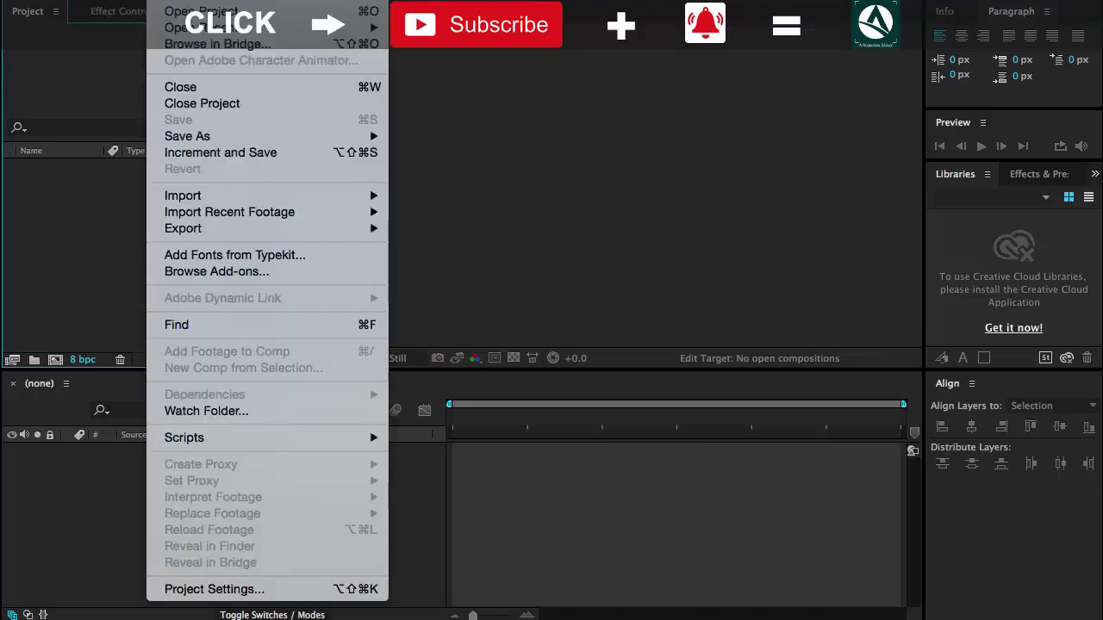
mouse_move(193, 129)
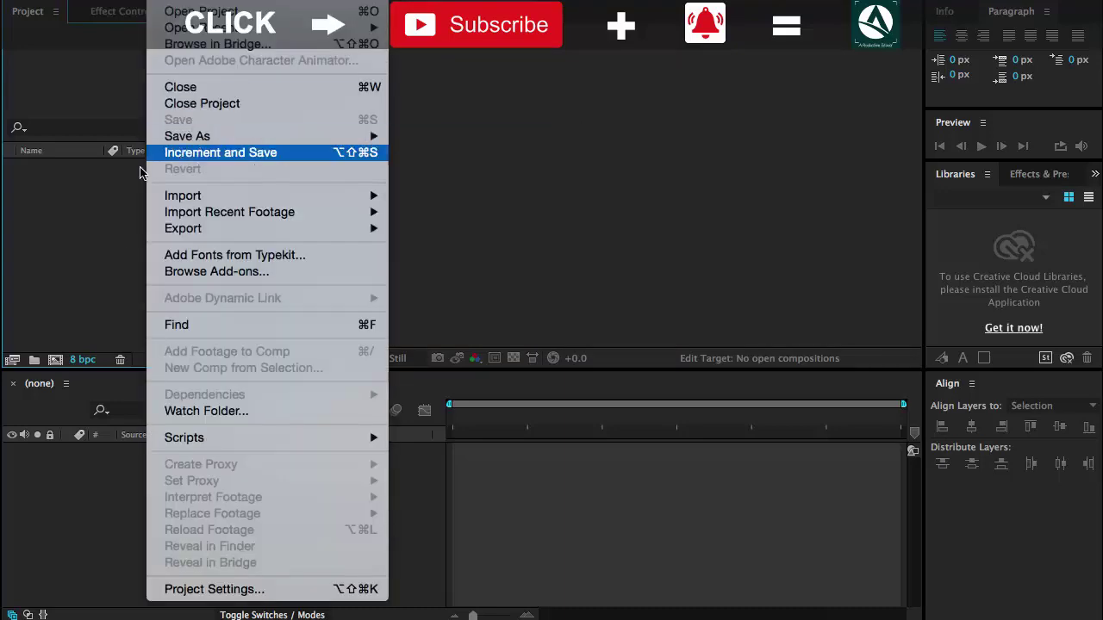
click(75, 261)
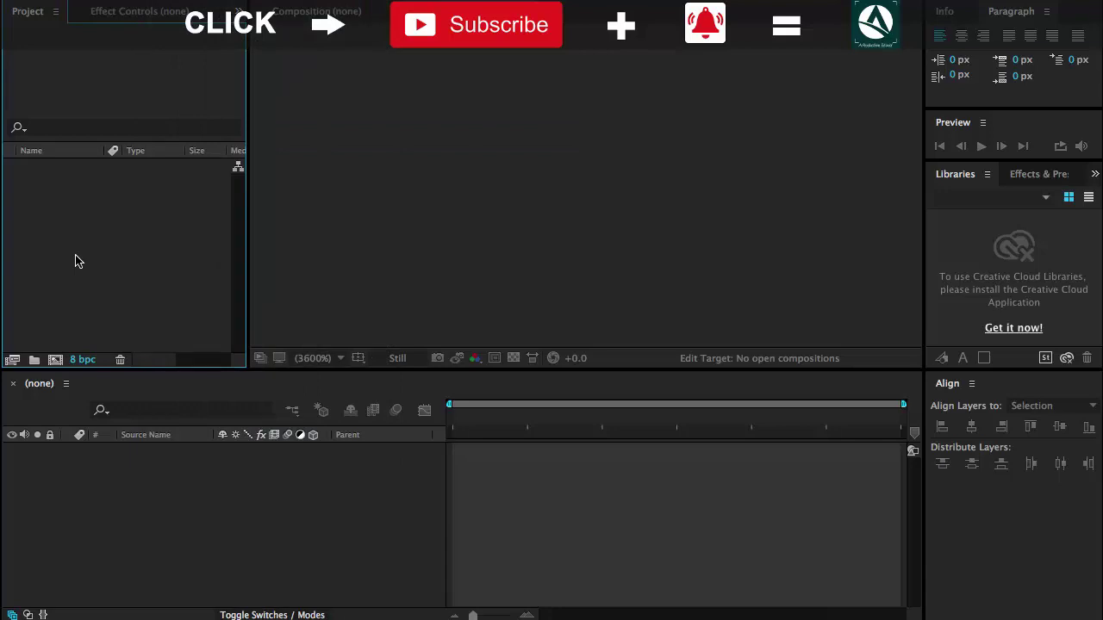
click(53, 360)
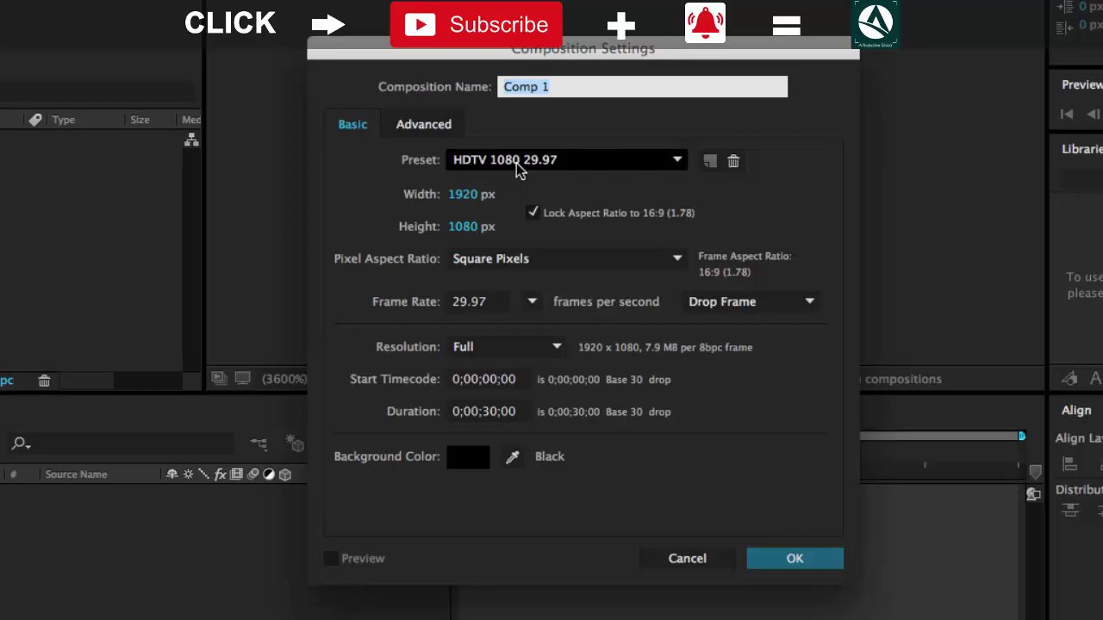
- Rename Comp 1 to VFX, keeping HDTV 1080 29.97 and the 0;00;30;00 duration
click(504, 414)
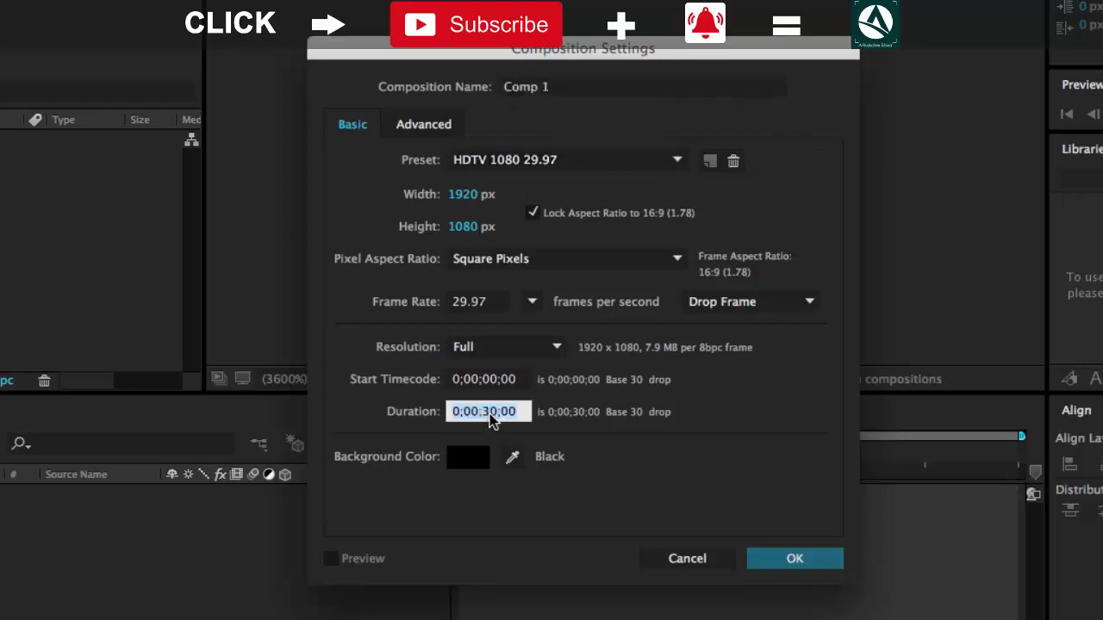
click(558, 95)
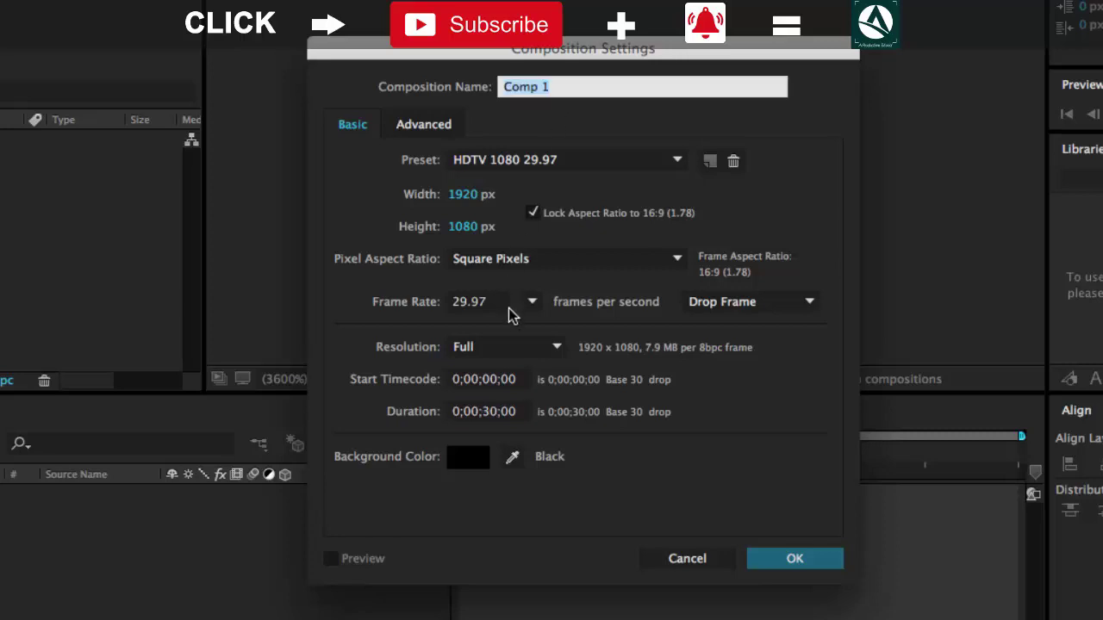
key(Left)
key(Left)
key(Home)
key(ctrl+a)
text(VFX)
click(785, 569)
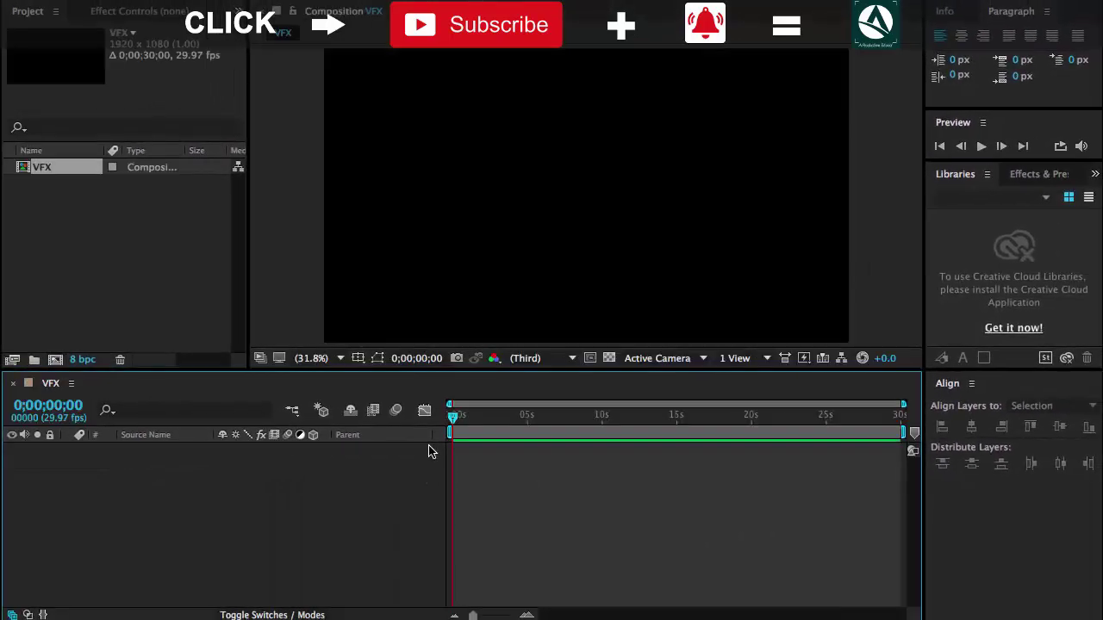
drag(460, 417, 680, 416)
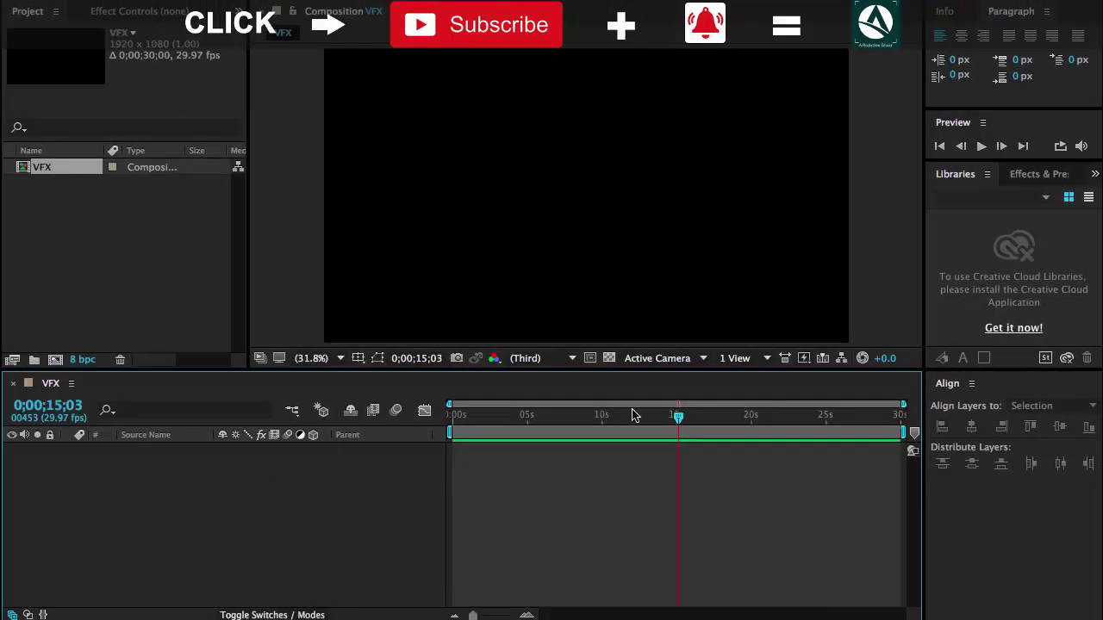
click(460, 417)
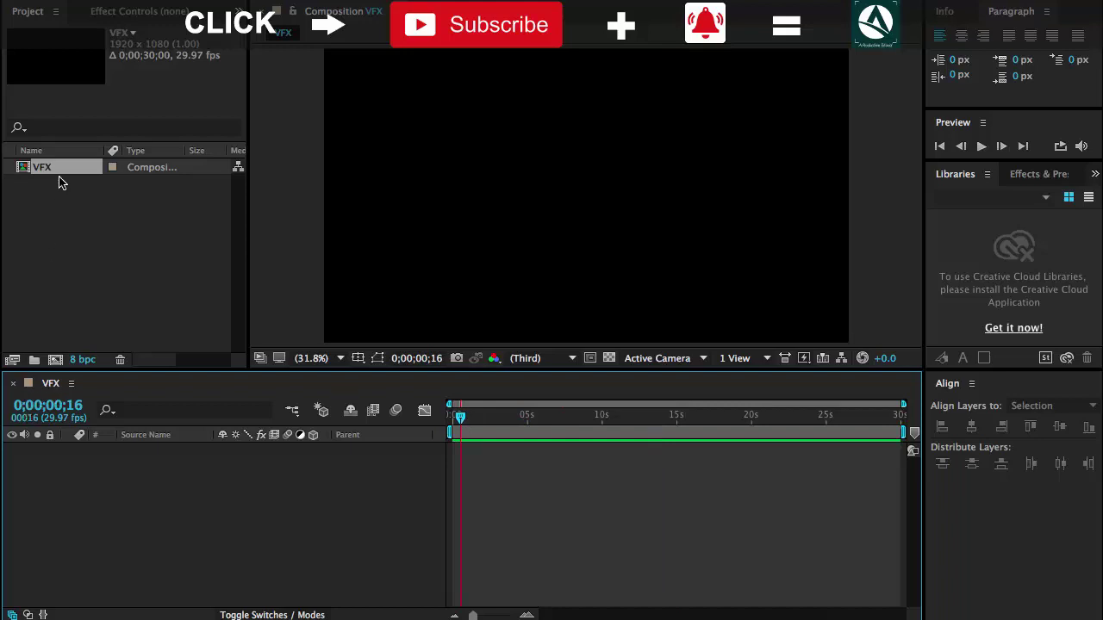
click(472, 189)
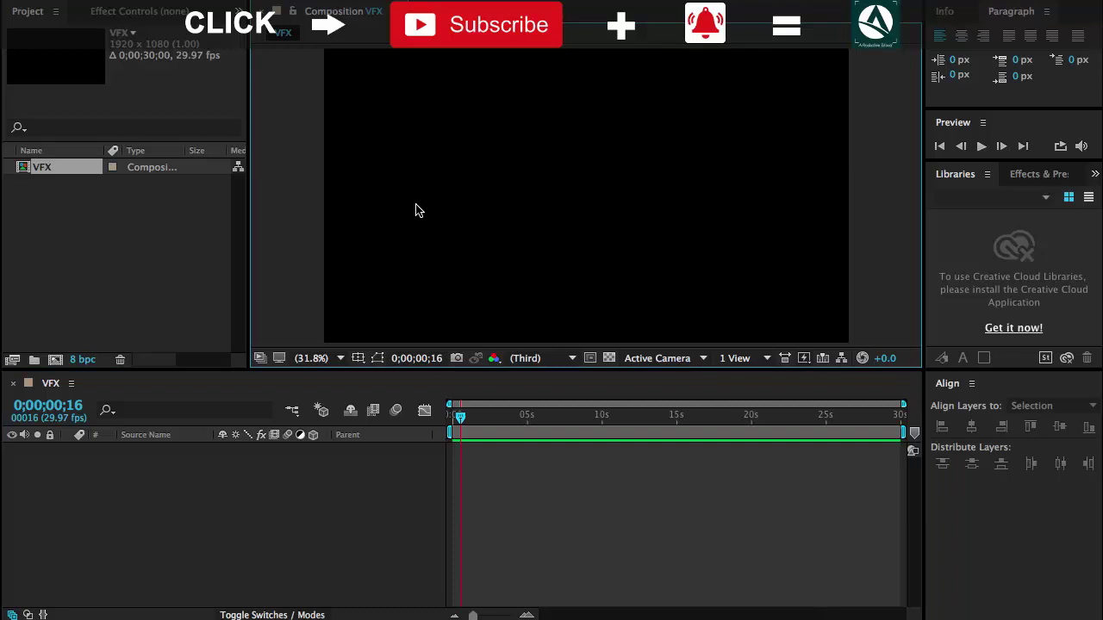
click(347, 511)
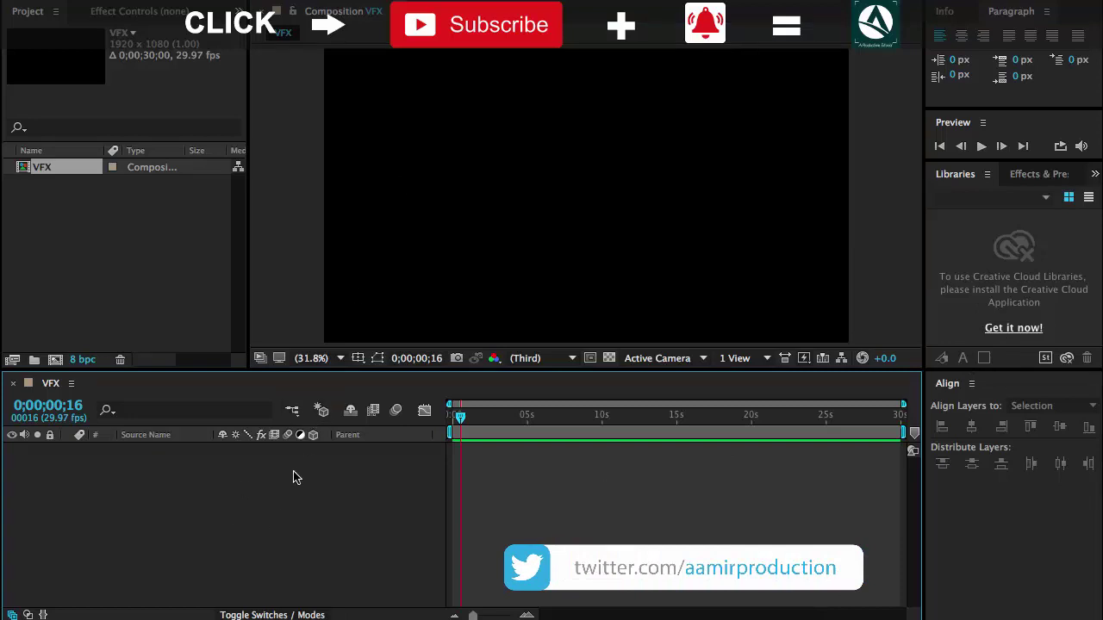
- Choose New > Solid to bring up Solid Settings for the VFX comp
right_click(277, 503)
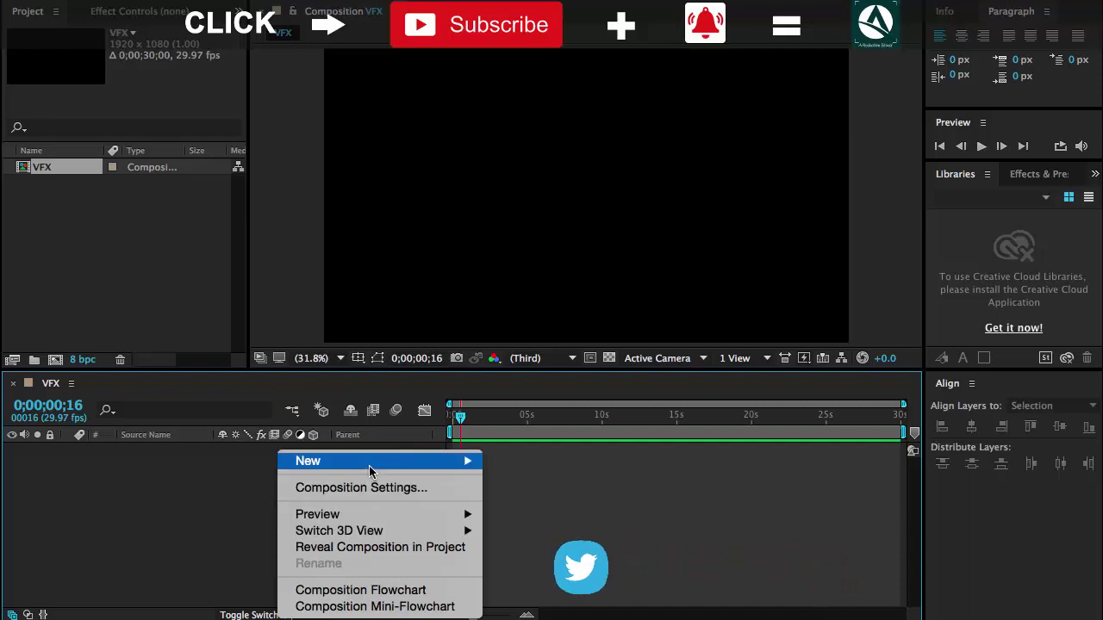
right_click(184, 489)
mouse_move(298, 465)
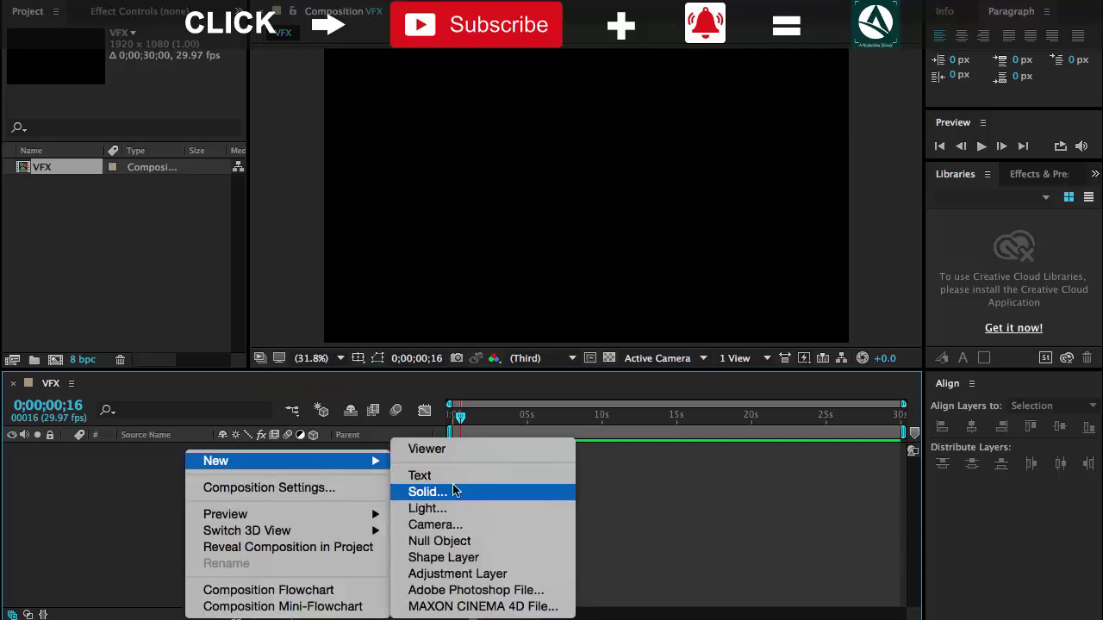
right_click(308, 517)
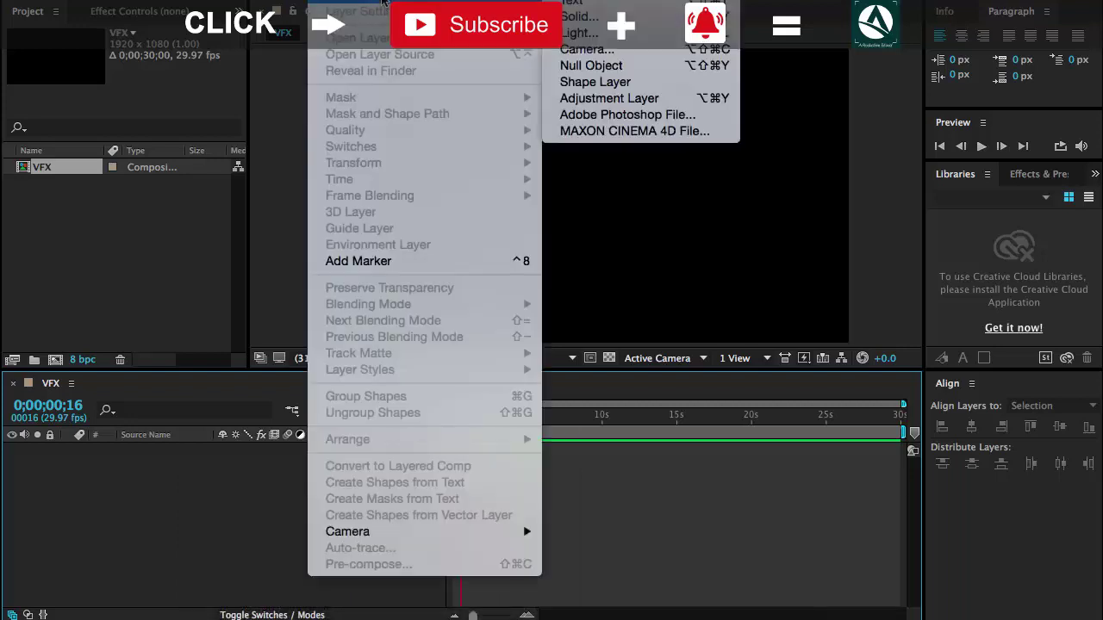
mouse_move(383, 7)
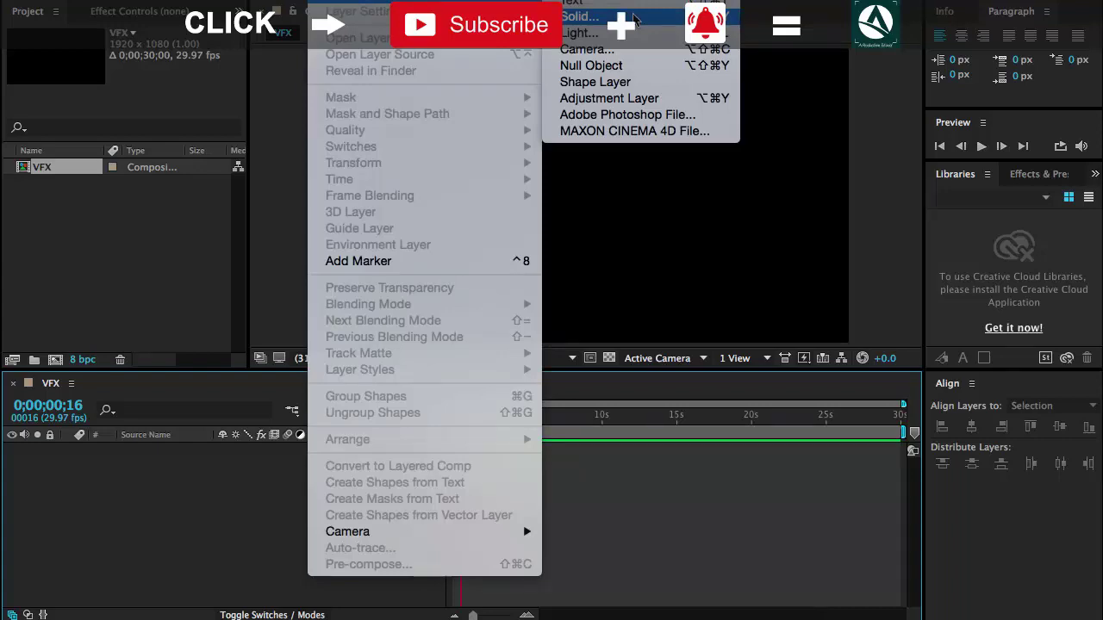
click(633, 19)
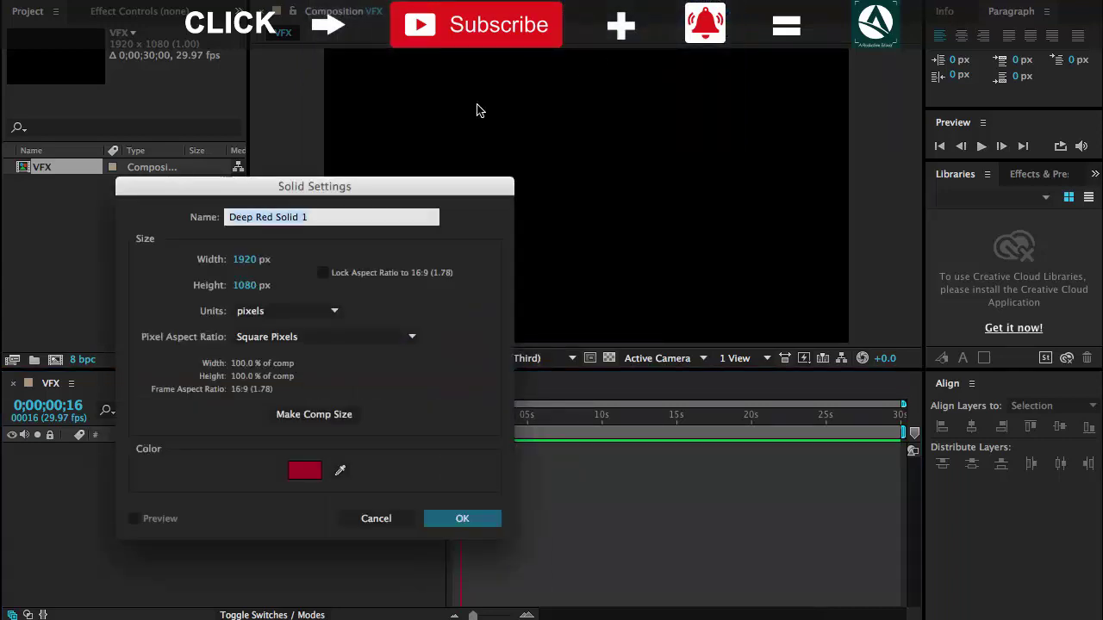
- Name the solid BG, reset it to comp size 1920×1080, and keep the deep red colour
drag(443, 187, 736, 157)
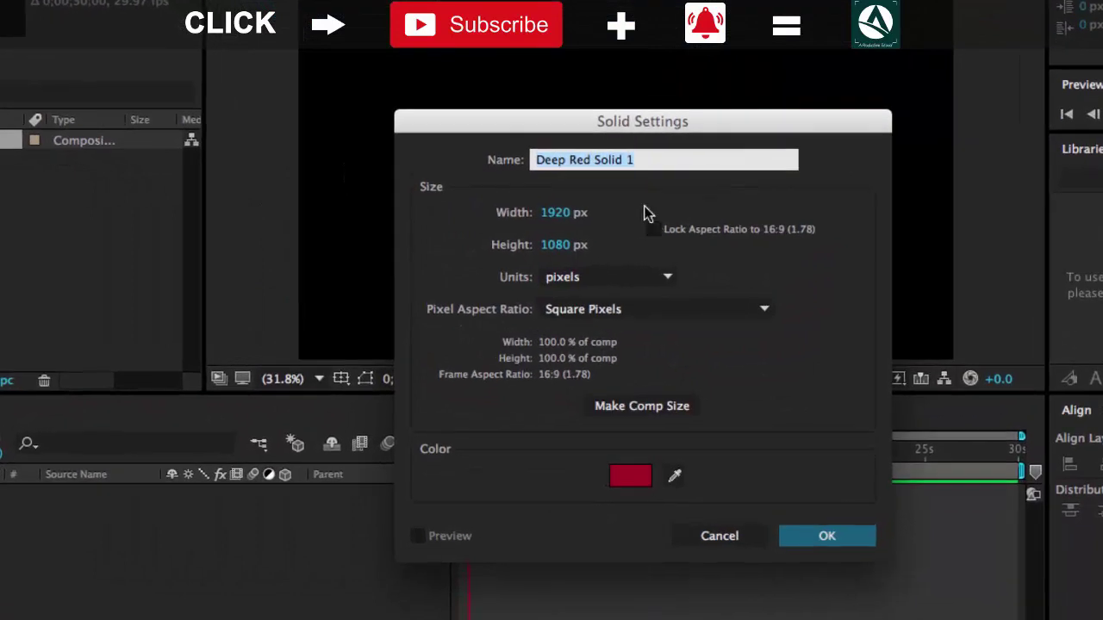
text(BG)
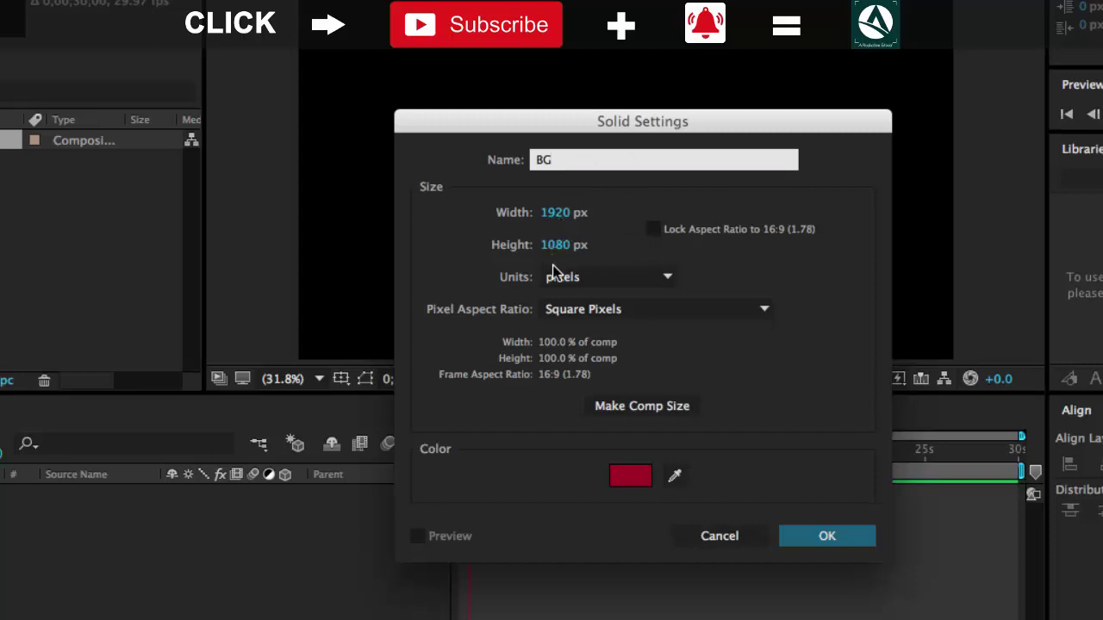
click(559, 212)
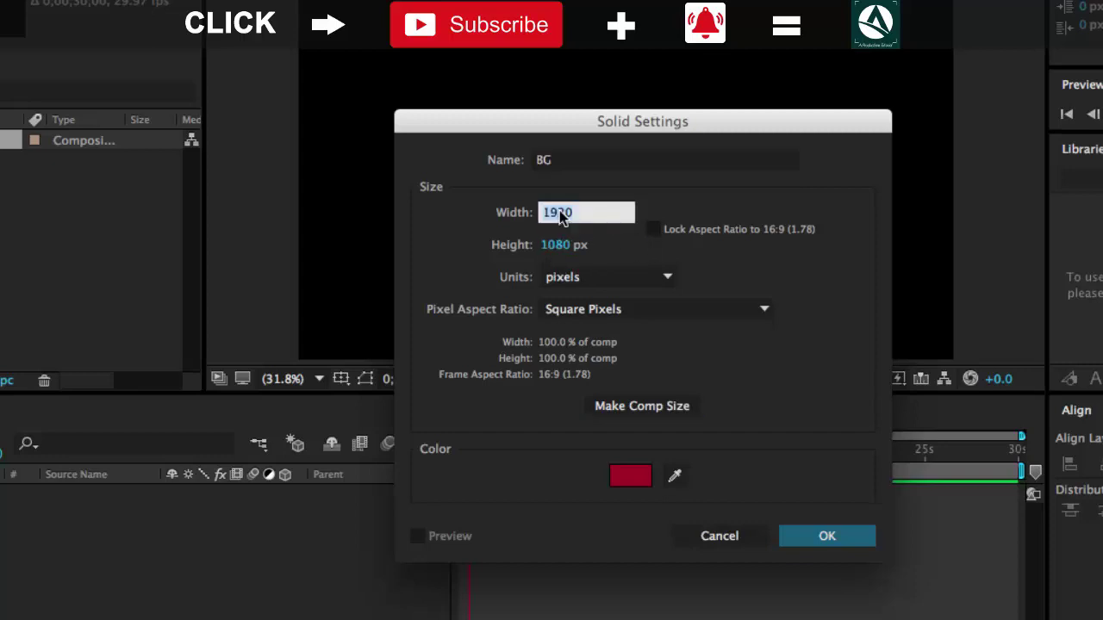
text(123)
click(568, 246)
text(124)
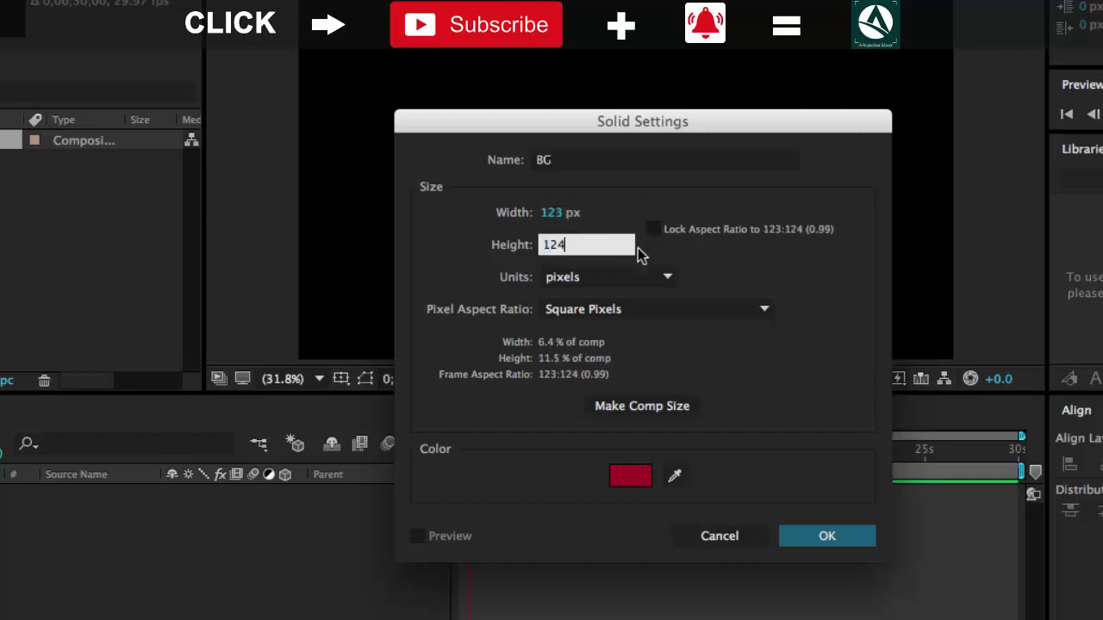
key(Tab)
click(680, 231)
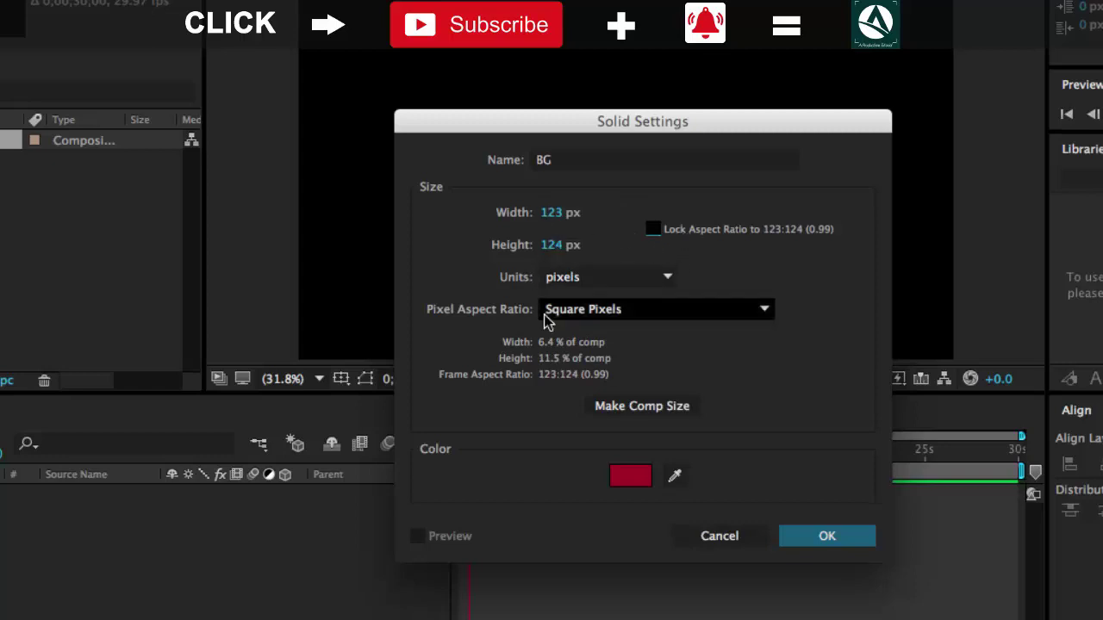
click(624, 415)
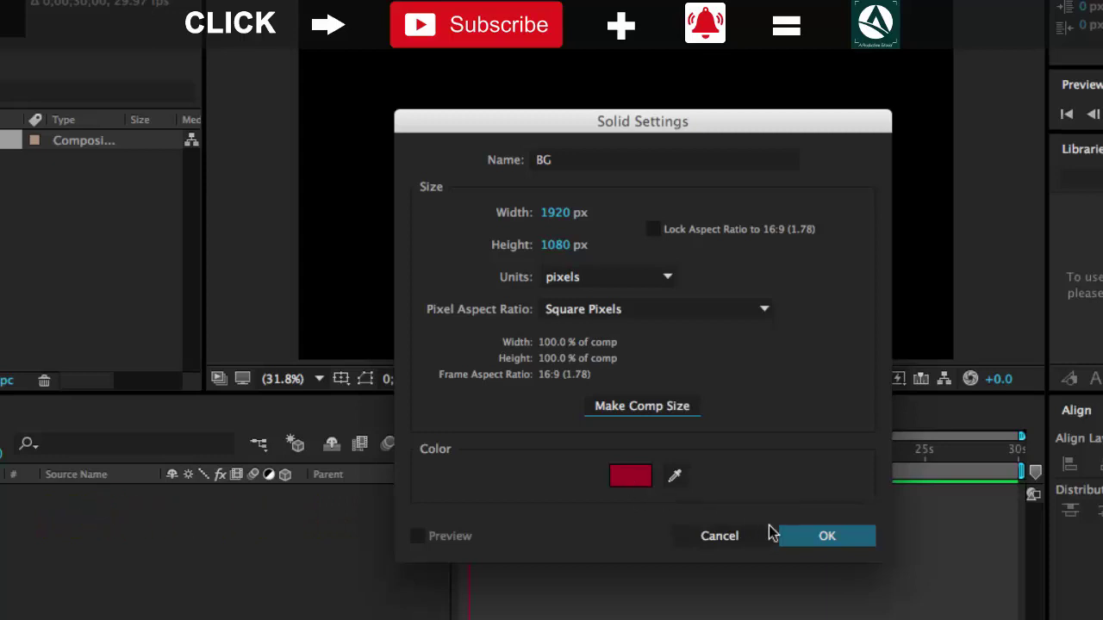
click(813, 537)
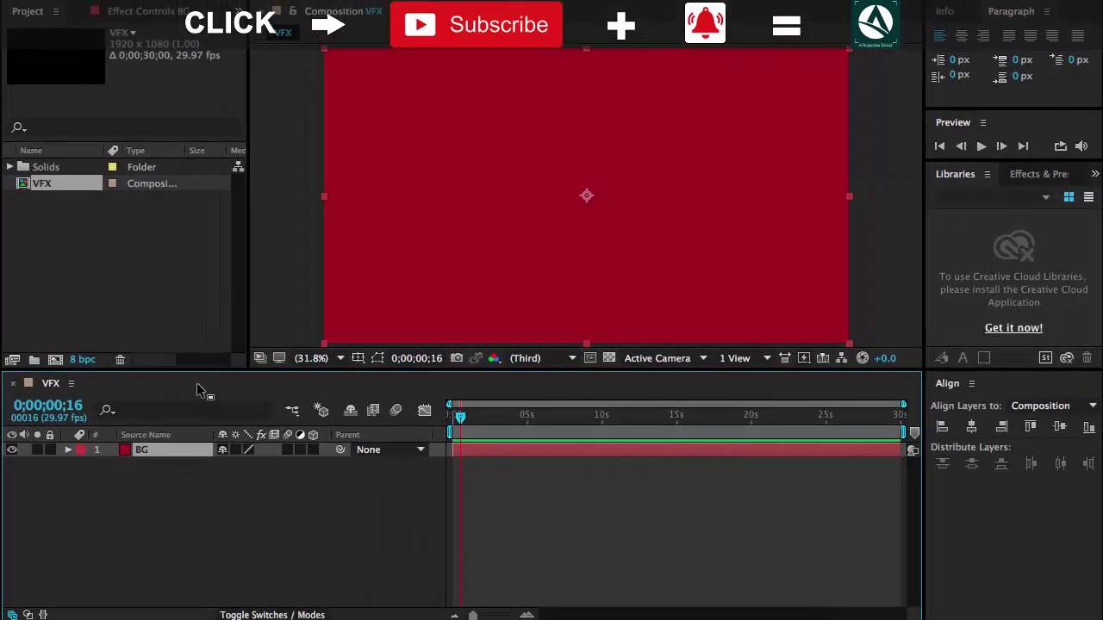
- Select the BG solid inside the Solids folder, then show the Effects & Presets list
click(22, 167)
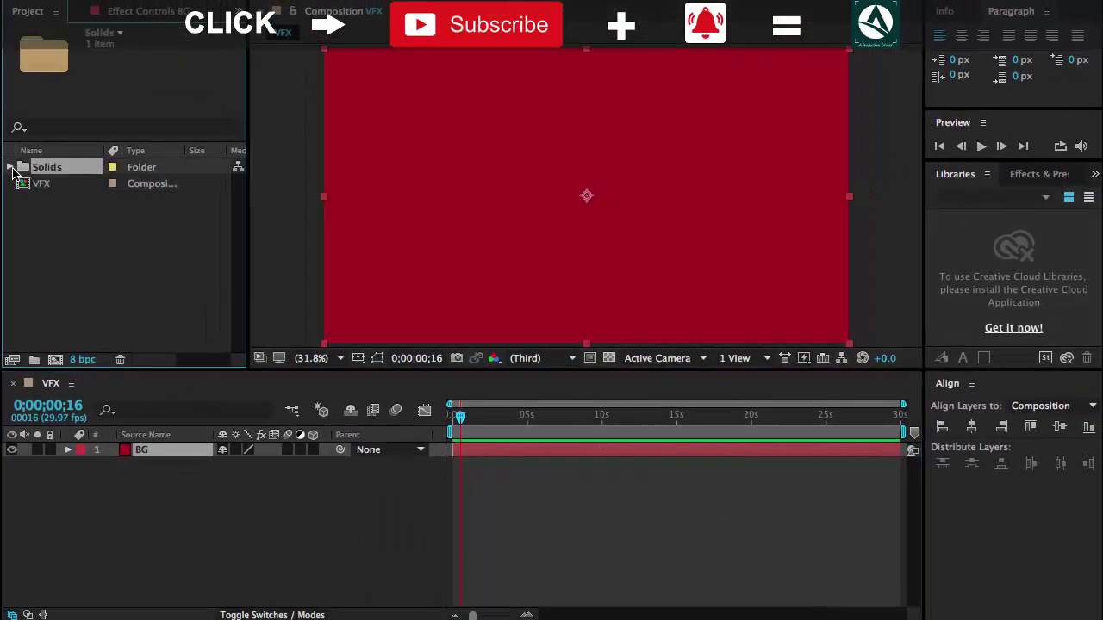
click(11, 168)
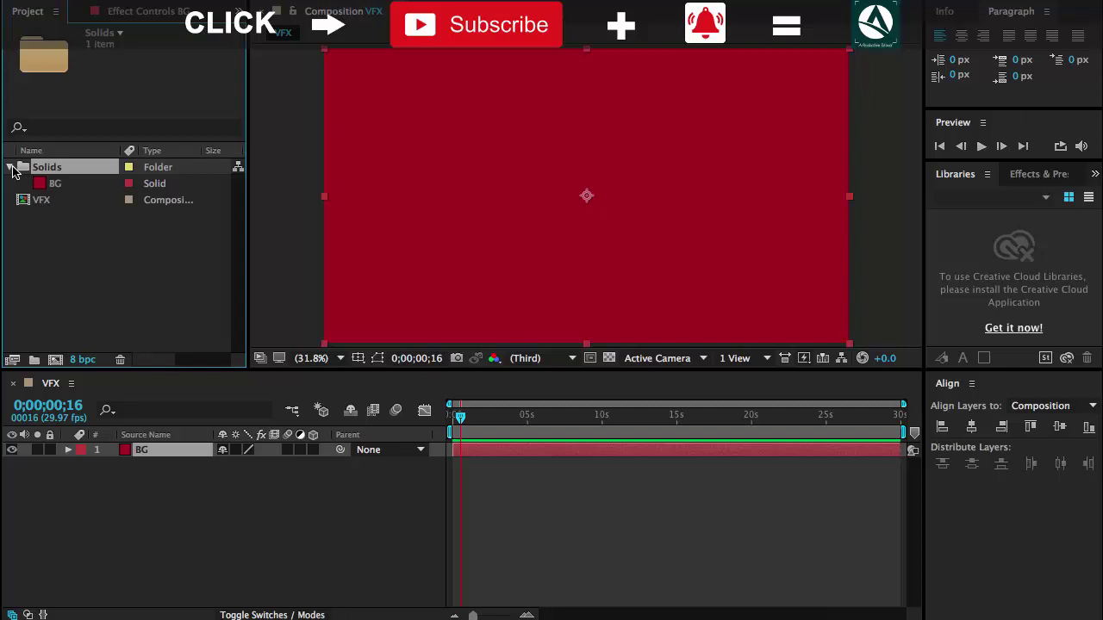
click(10, 167)
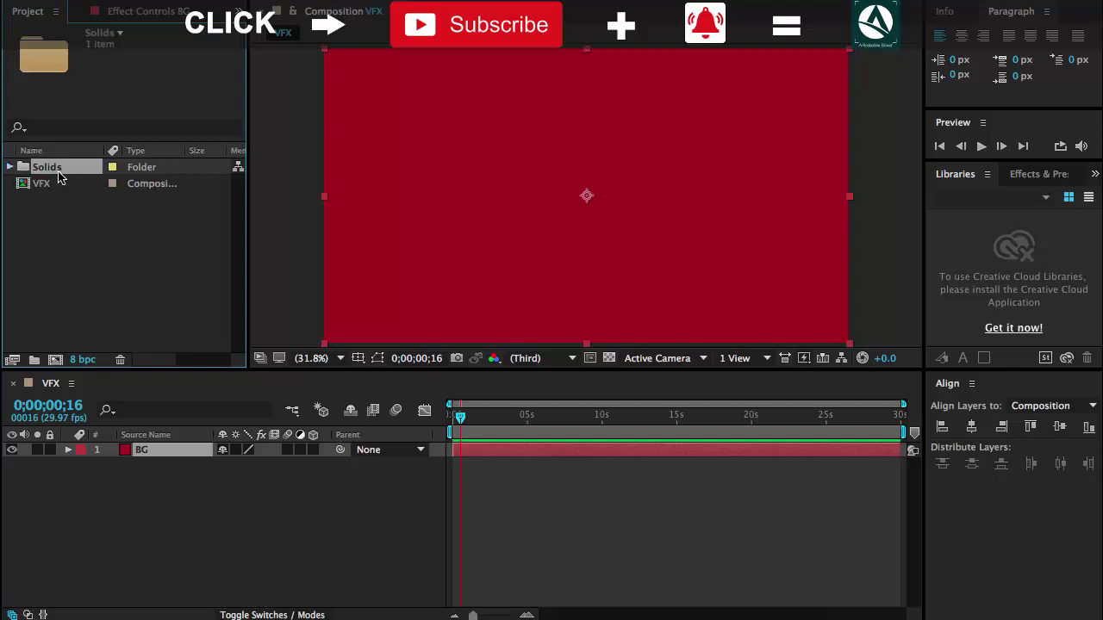
click(11, 169)
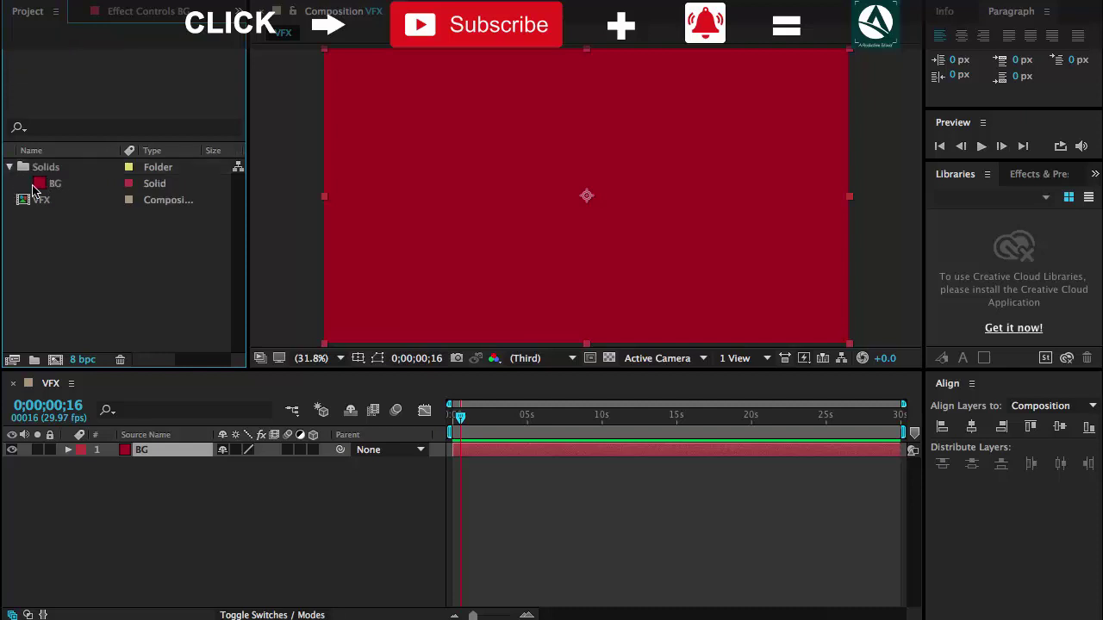
click(39, 185)
click(125, 455)
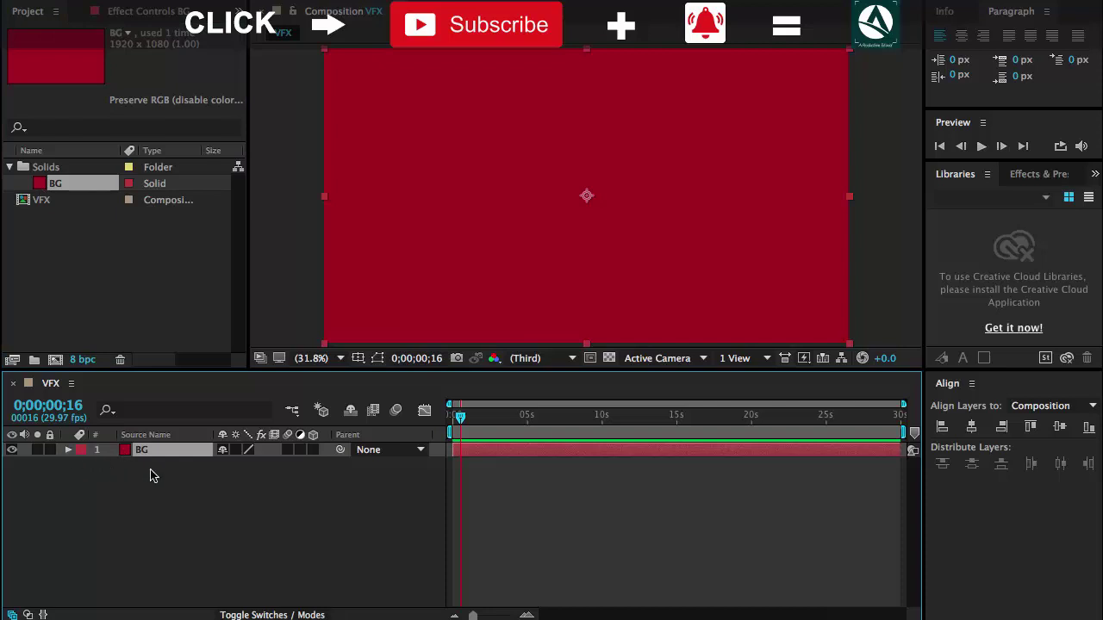
click(1041, 176)
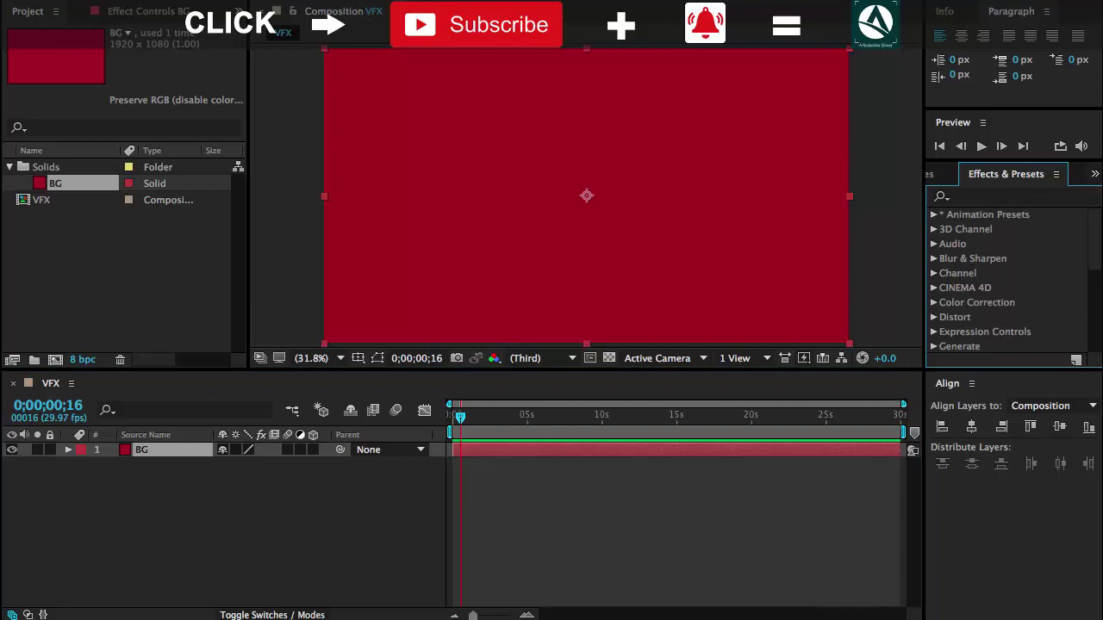
- Dock the Effects & Presets panel at the top right and make it taller
click(534, 0)
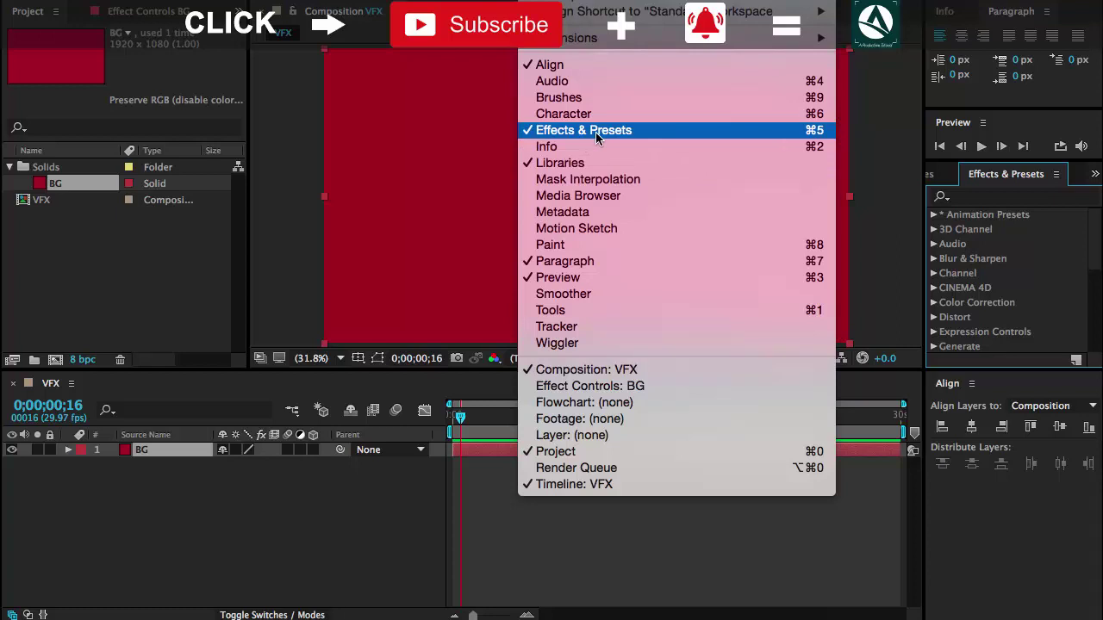
click(976, 179)
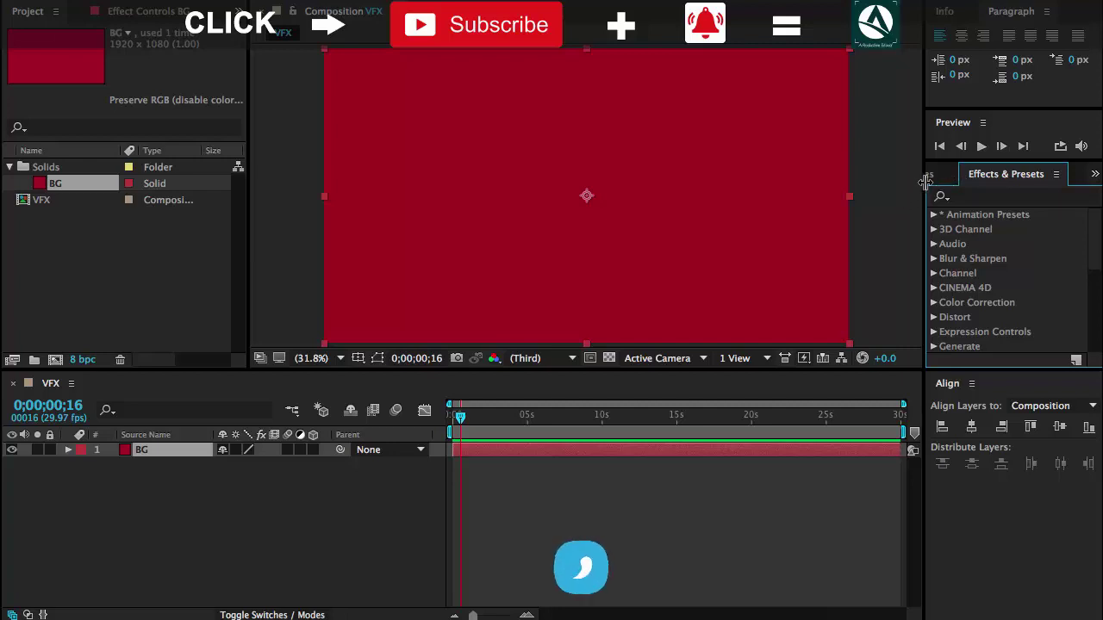
mouse_move(1061, 177)
mouse_down()
mouse_move(929, 284)
mouse_move(973, 389)
mouse_move(958, 25)
mouse_up()
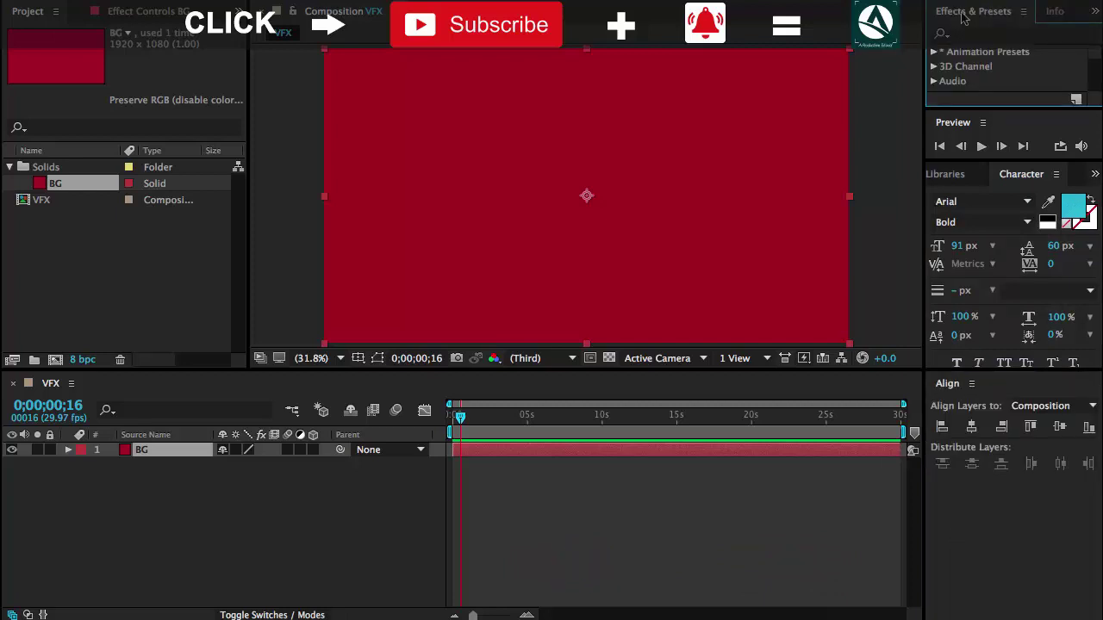
mouse_move(988, 109)
mouse_down()
mouse_move(982, 369)
mouse_move(999, 379)
mouse_up()
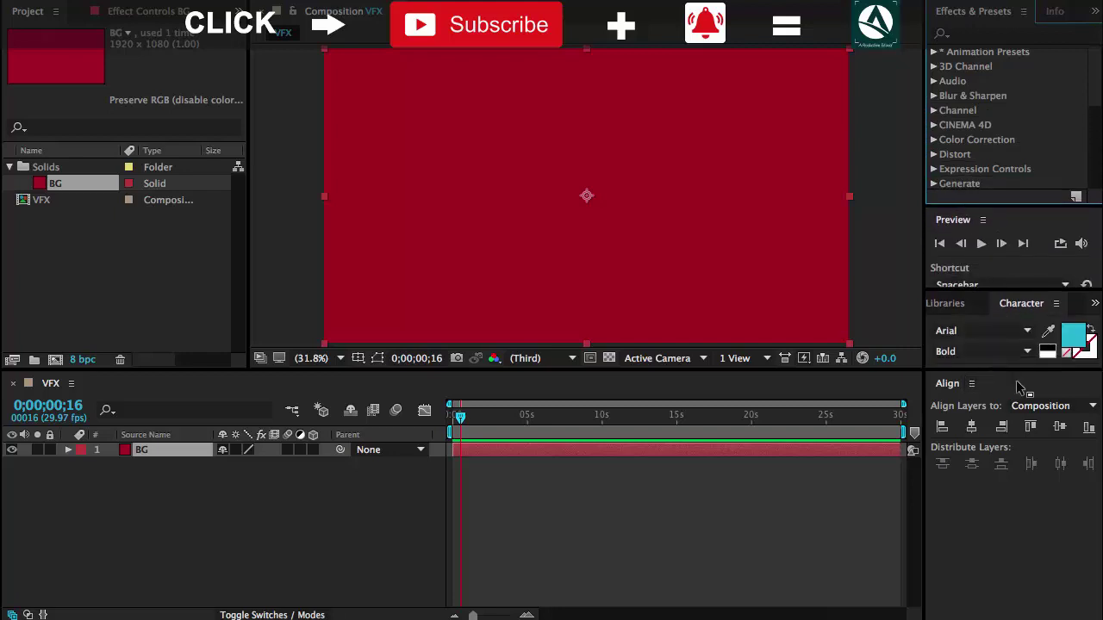
- Close the Align panel and enlarge the effects list further
right_click(948, 386)
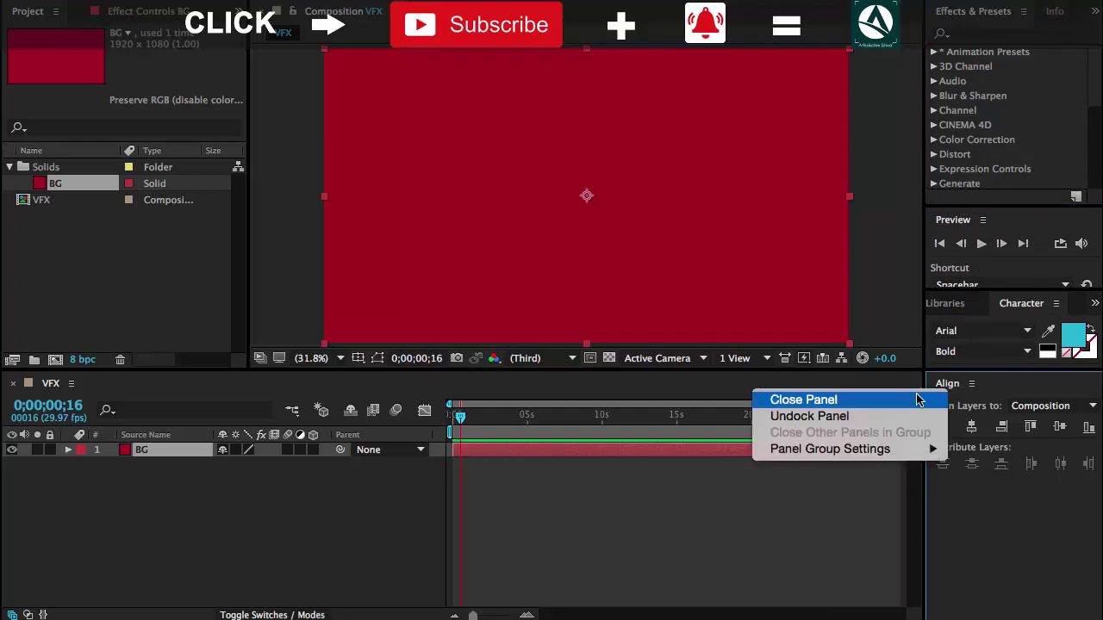
click(918, 396)
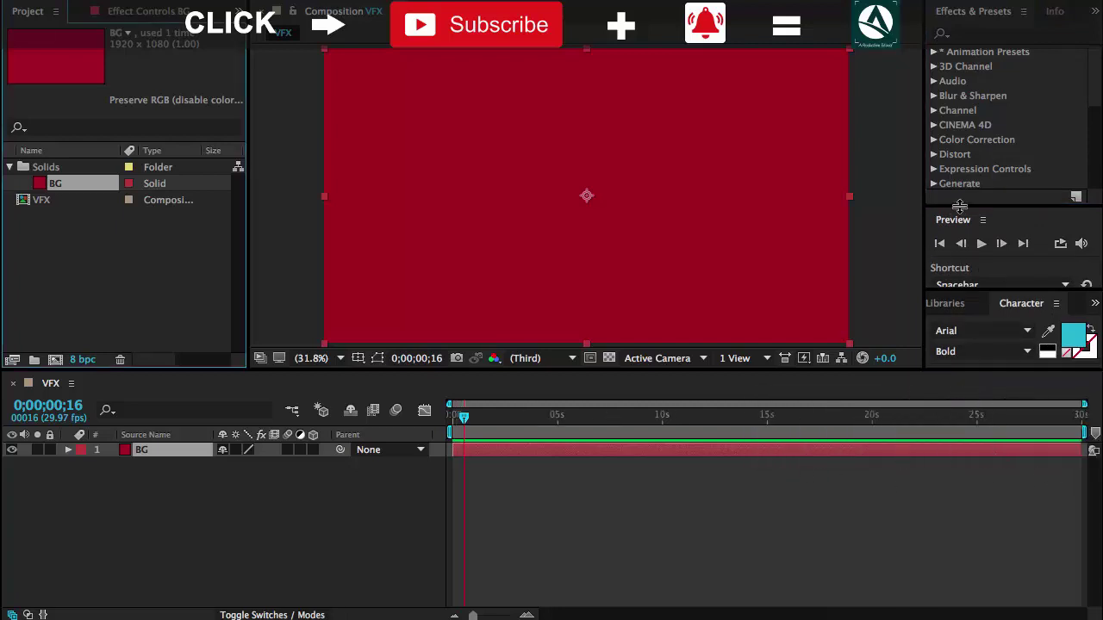
drag(959, 206, 959, 317)
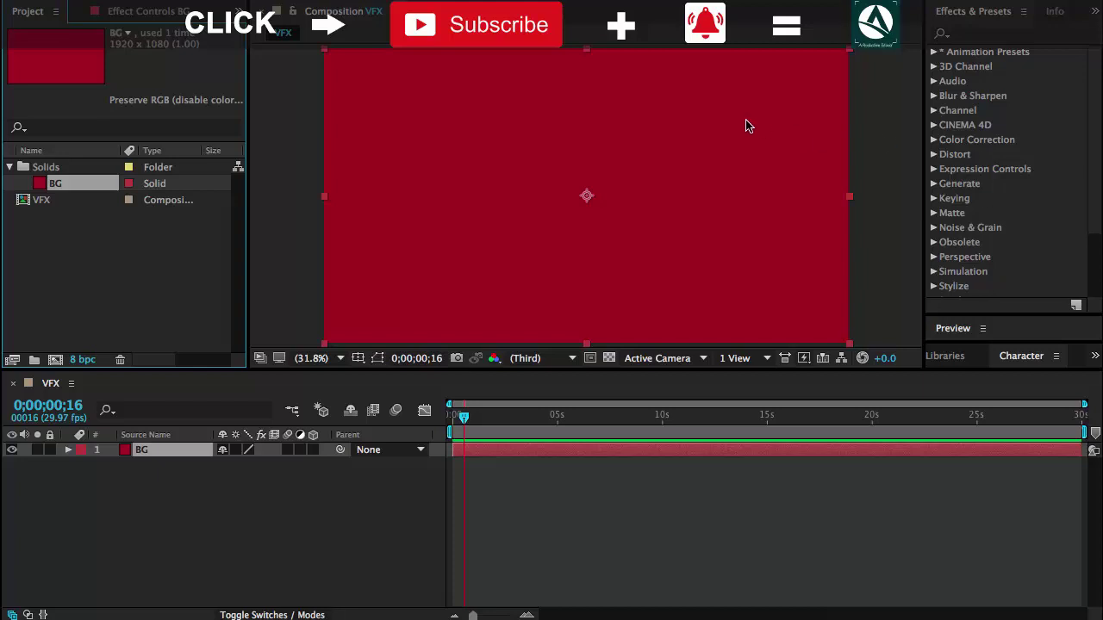
click(1014, 38)
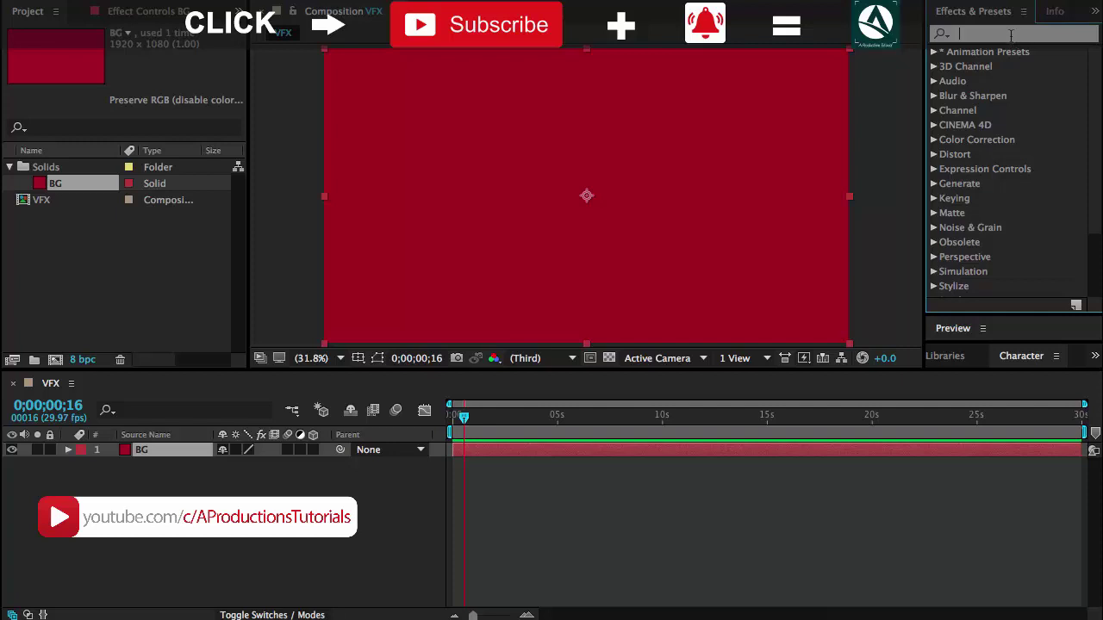
- Search 'grad' and drag the Gradient Ramp effect onto the BG layer
text(gra)
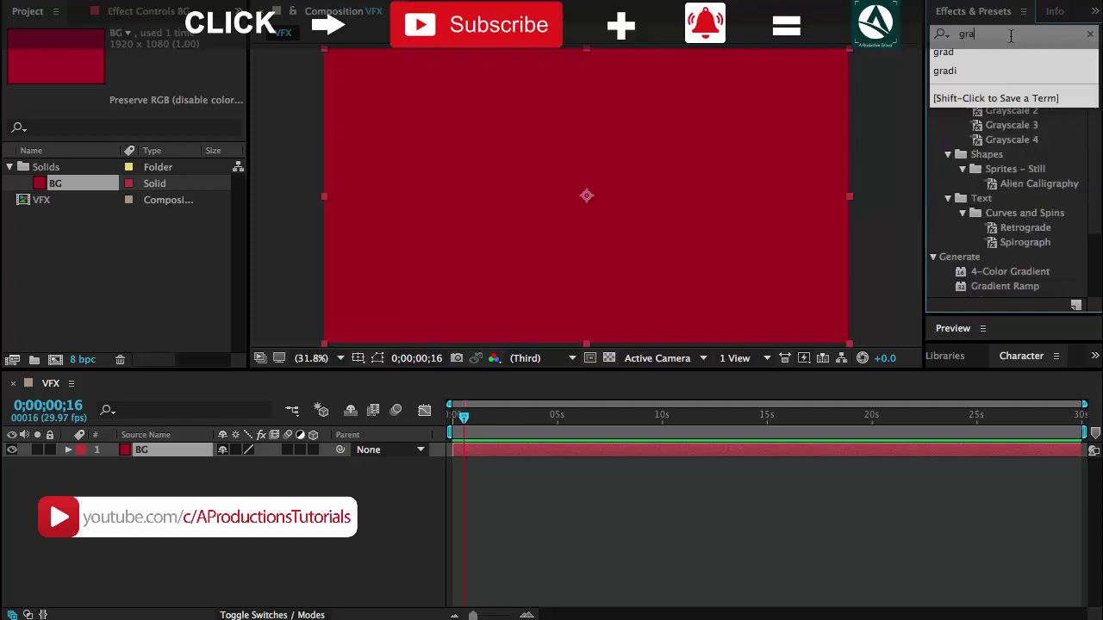
text(d)
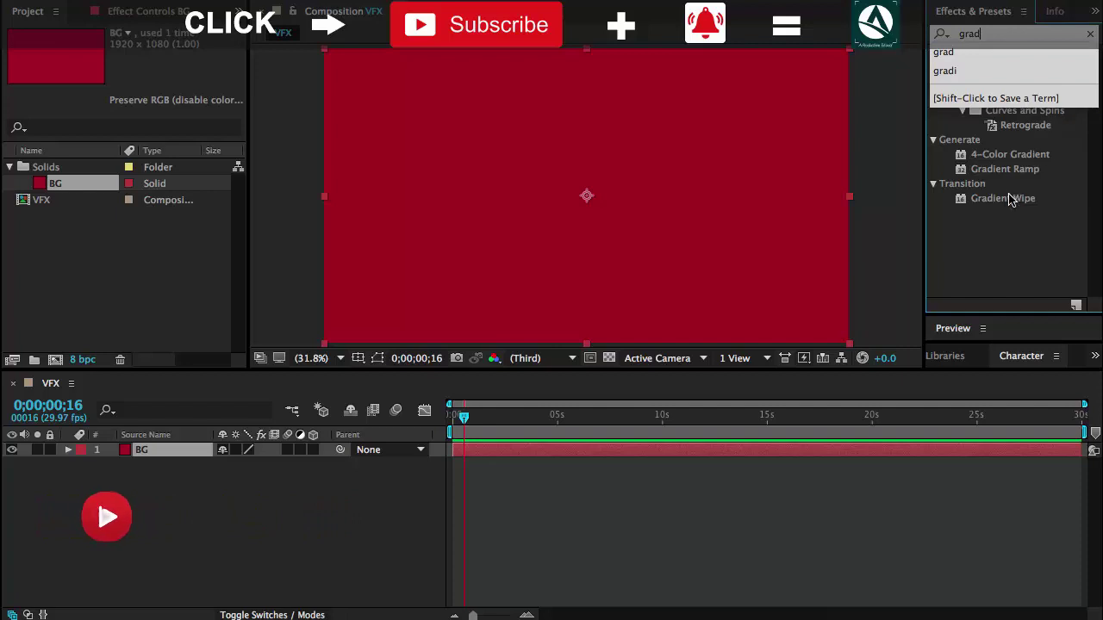
click(1008, 195)
click(1007, 174)
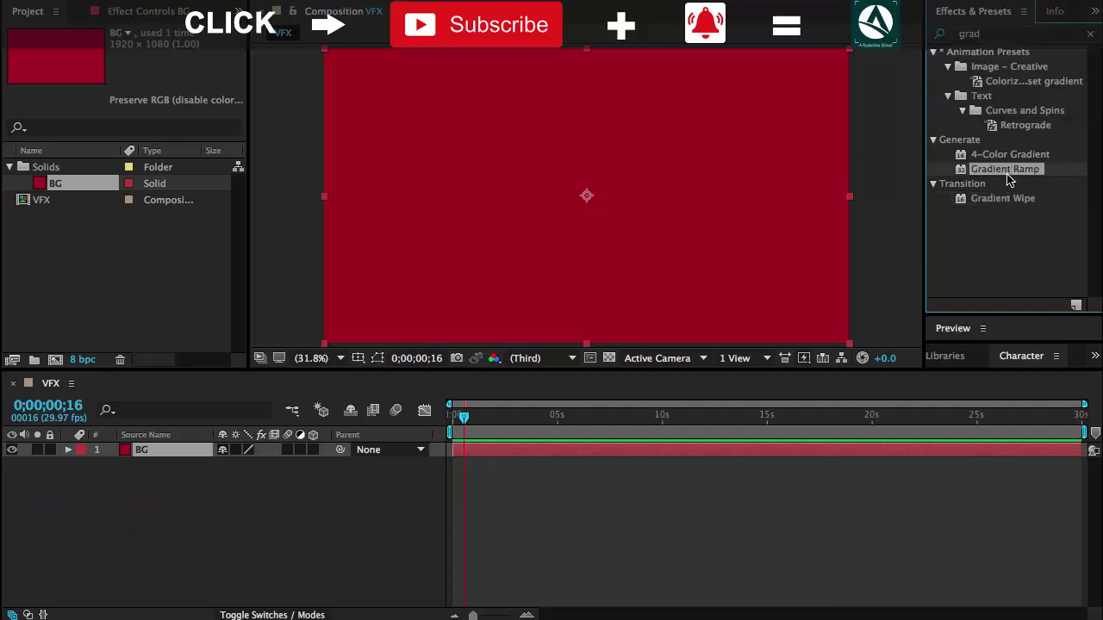
click(1008, 157)
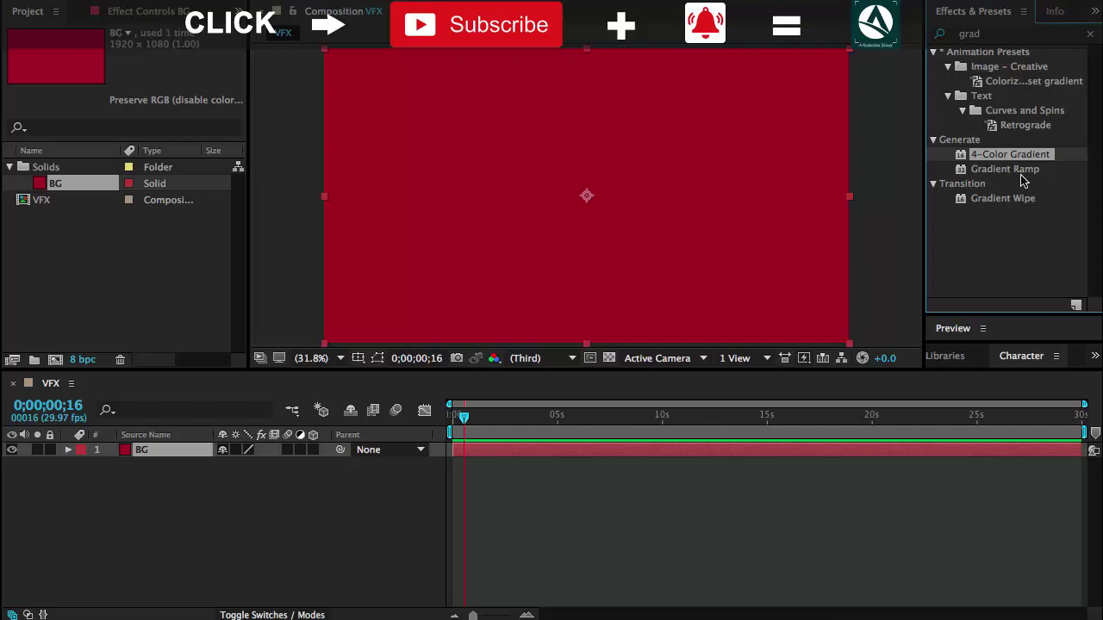
click(1021, 176)
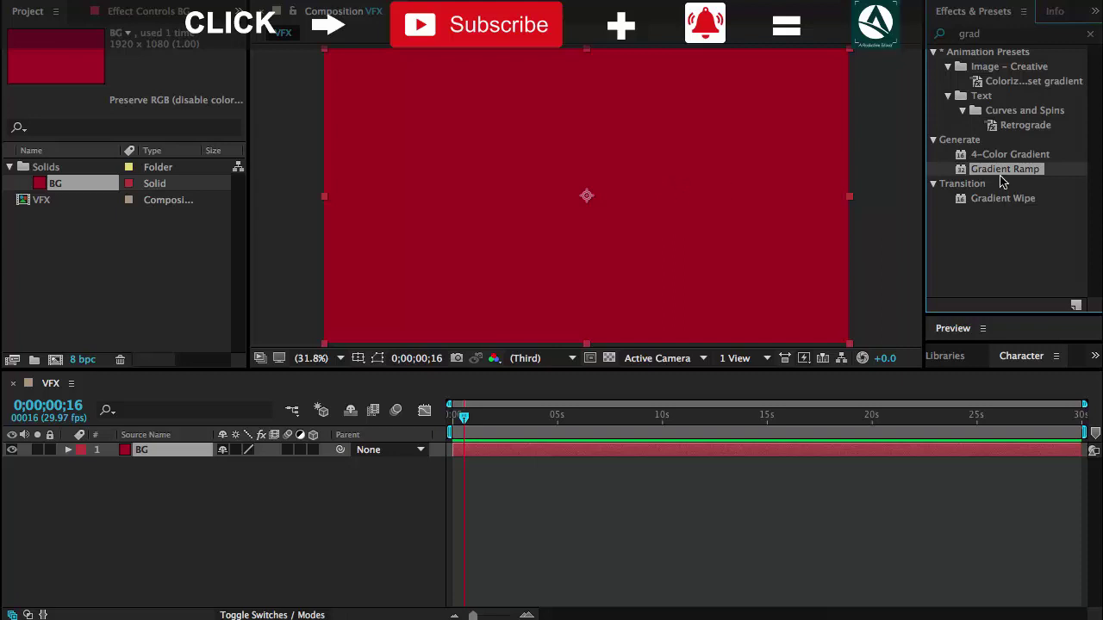
mouse_move(1002, 178)
mouse_down()
mouse_move(746, 191)
mouse_move(1006, 175)
mouse_up()
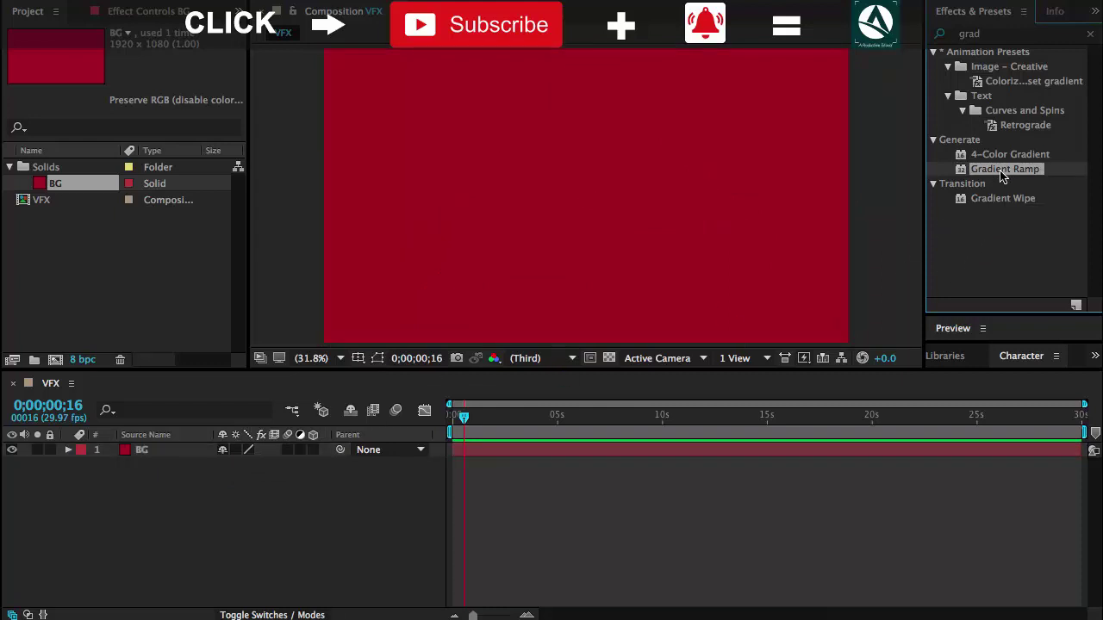
drag(967, 176, 571, 457)
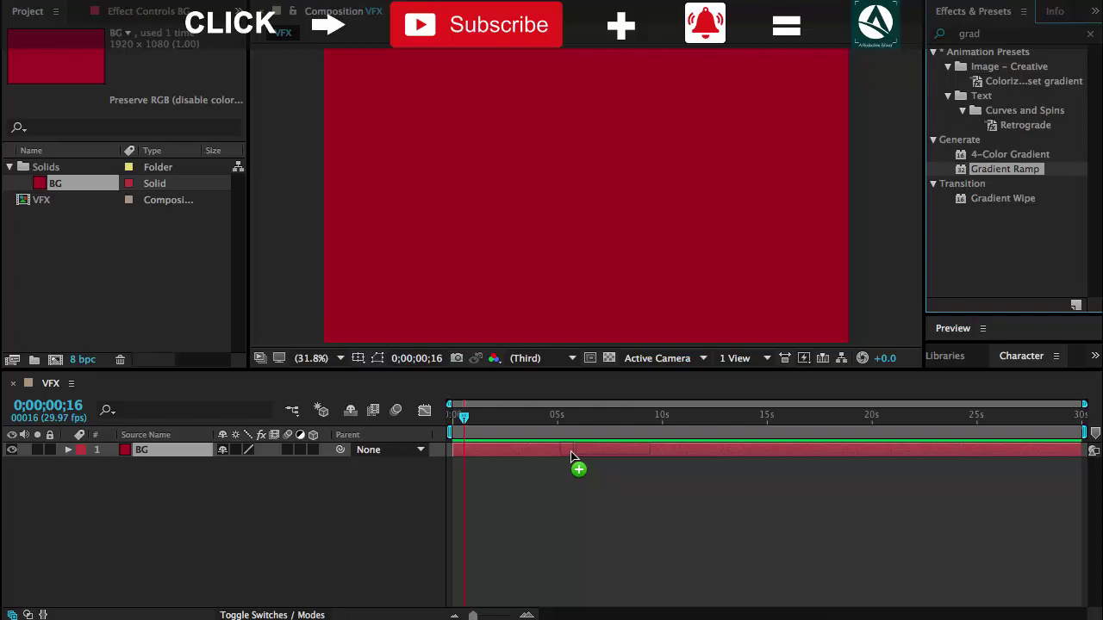
drag(571, 457, 572, 457)
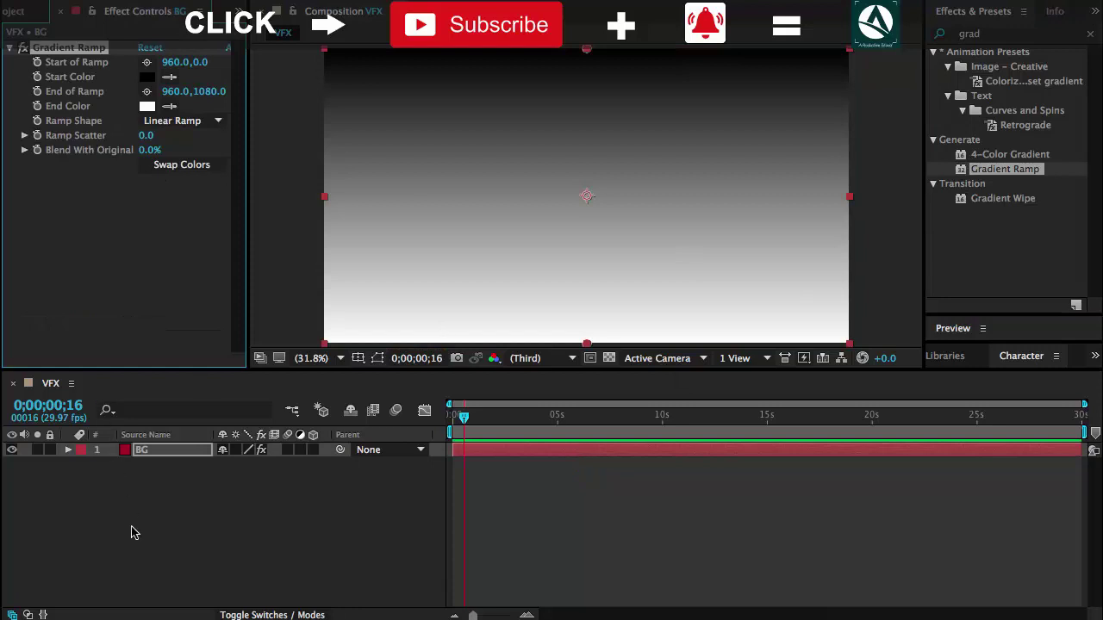
- Set the BG Gradient Ramp's Ramp Shape to Linear after trying Radial
click(144, 457)
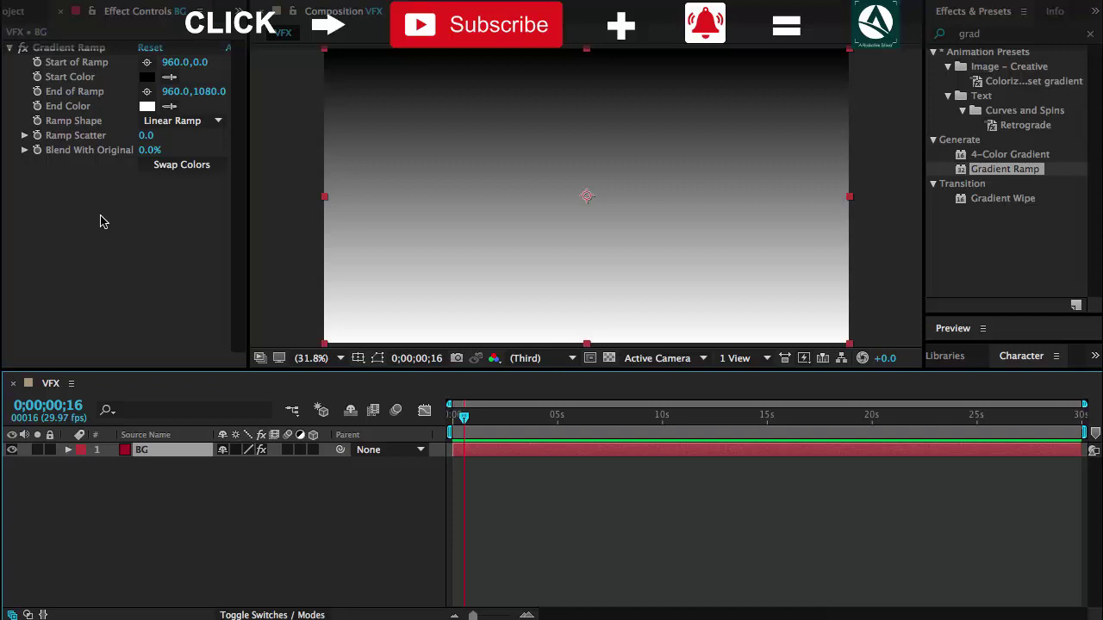
click(172, 120)
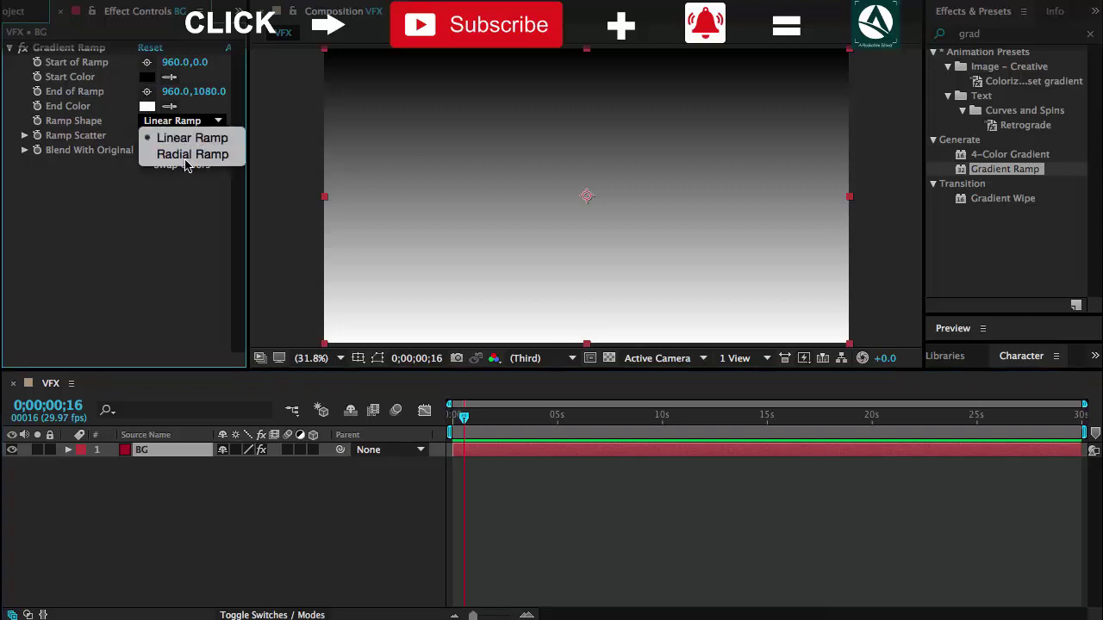
click(185, 157)
click(172, 122)
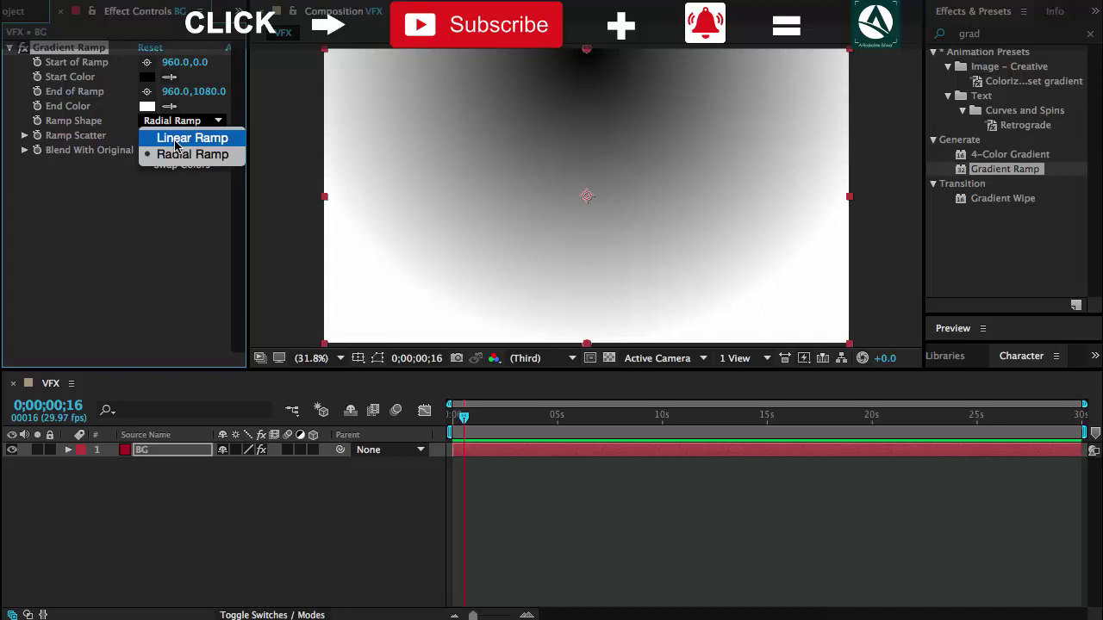
click(174, 140)
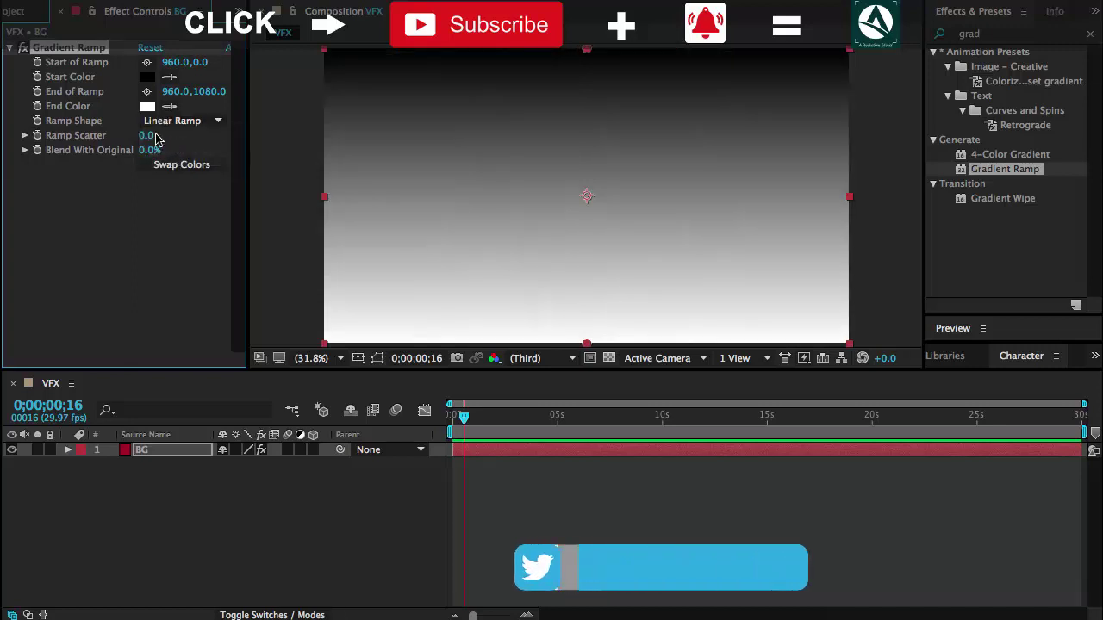
- Make Start Color a saturated teal (hue 171°) and End Color a dark teal (#004339)
click(147, 77)
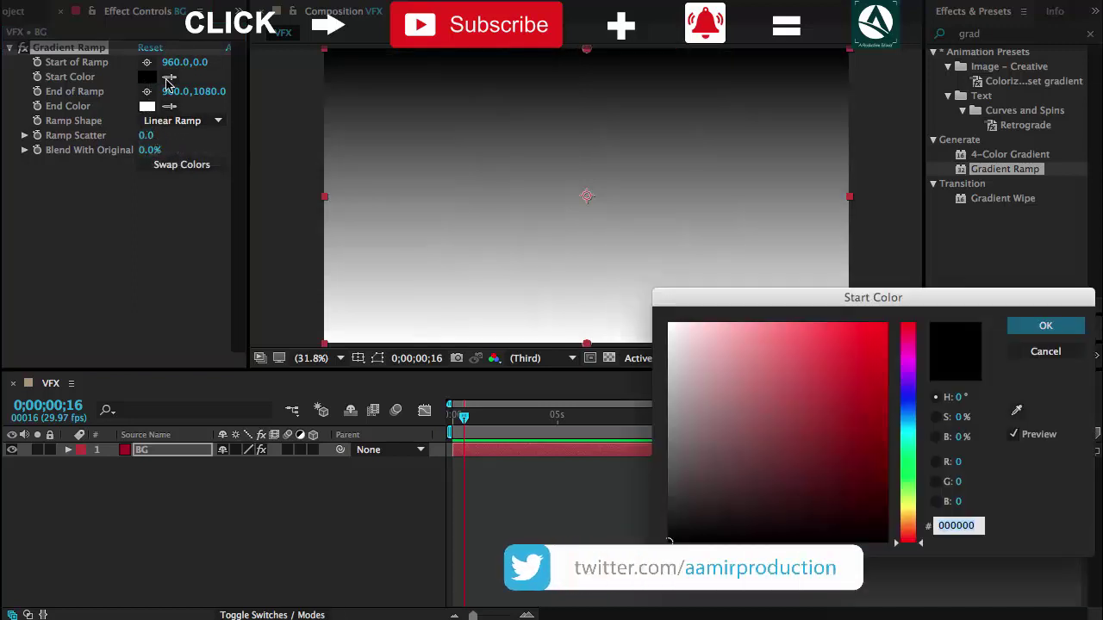
click(908, 438)
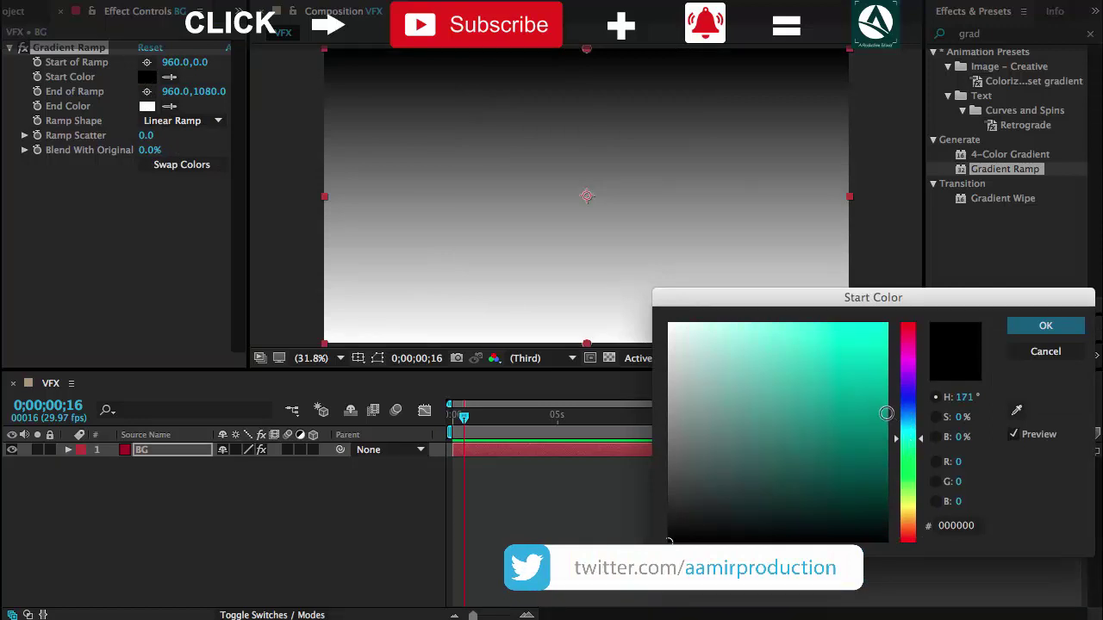
click(886, 413)
click(1045, 325)
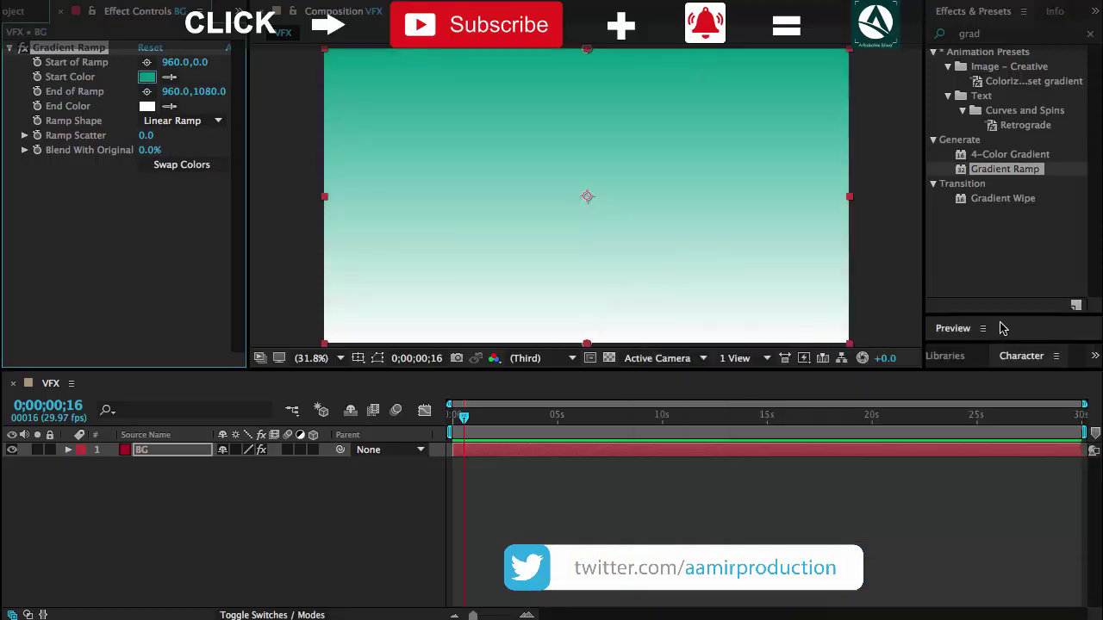
click(167, 107)
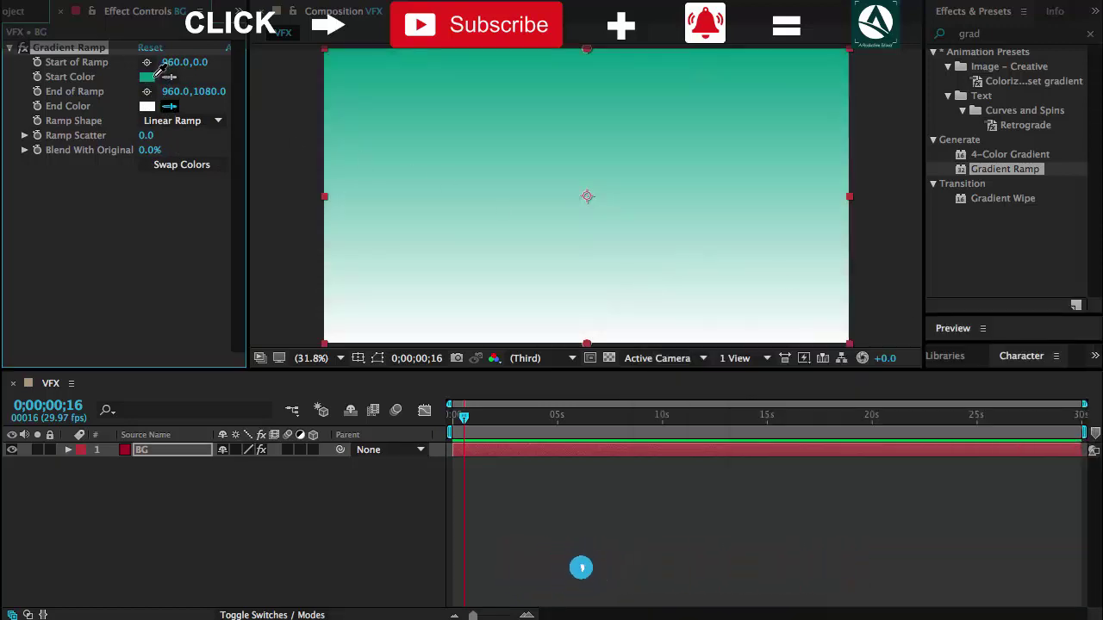
click(148, 78)
click(147, 105)
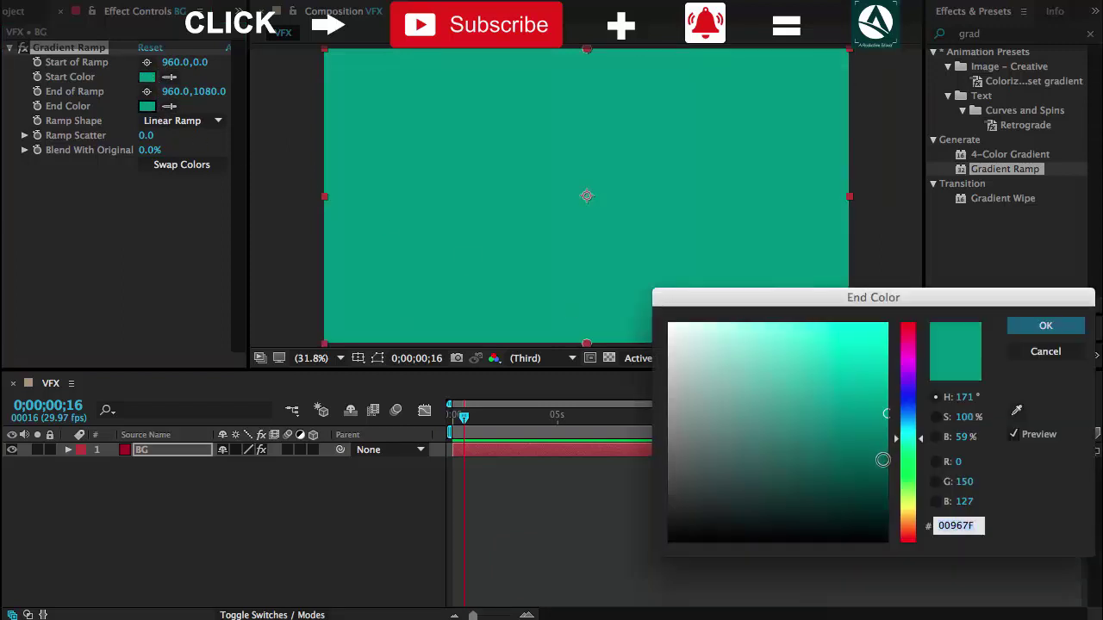
drag(882, 459, 897, 485)
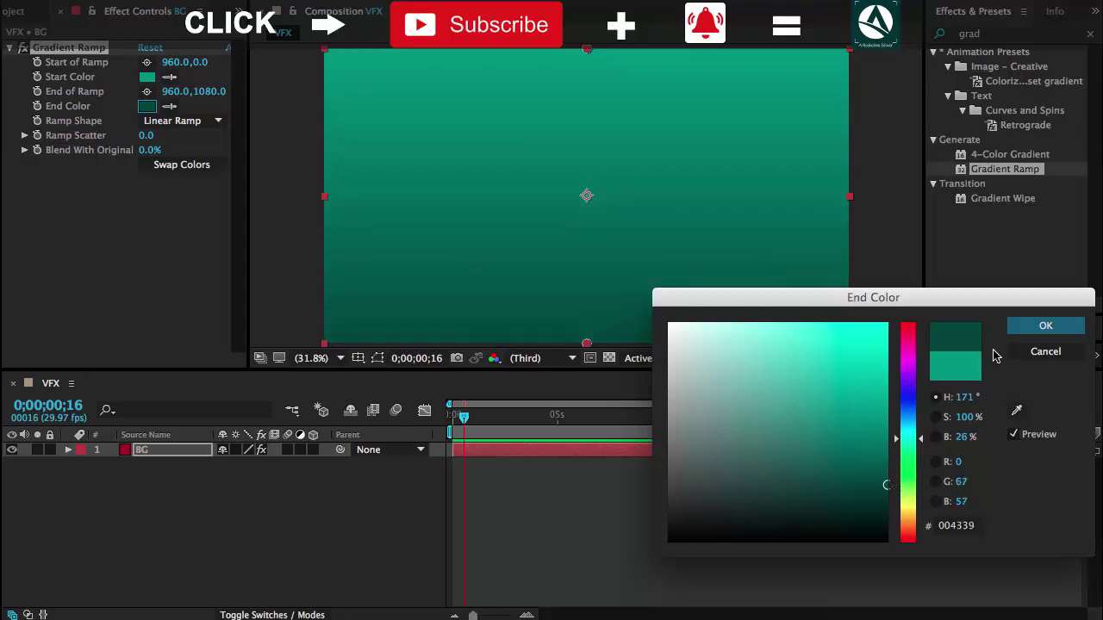
click(1017, 327)
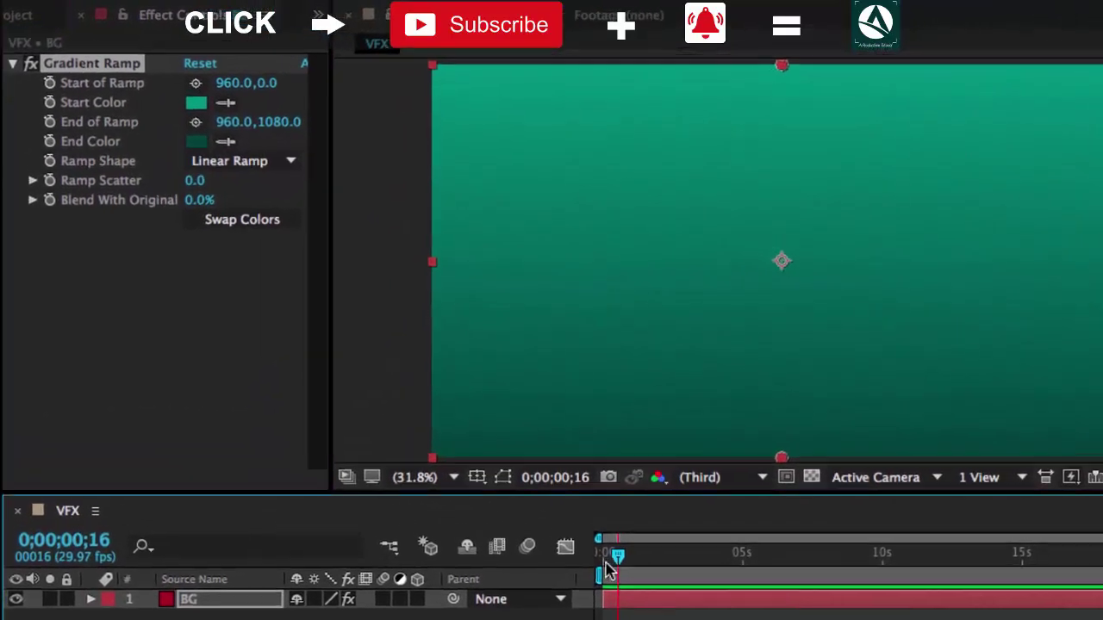
- At 0;00;00;00, keyframe Start of Ramp (960,0) and End of Ramp (960,1080), then move toward 5 seconds
drag(607, 568, 601, 568)
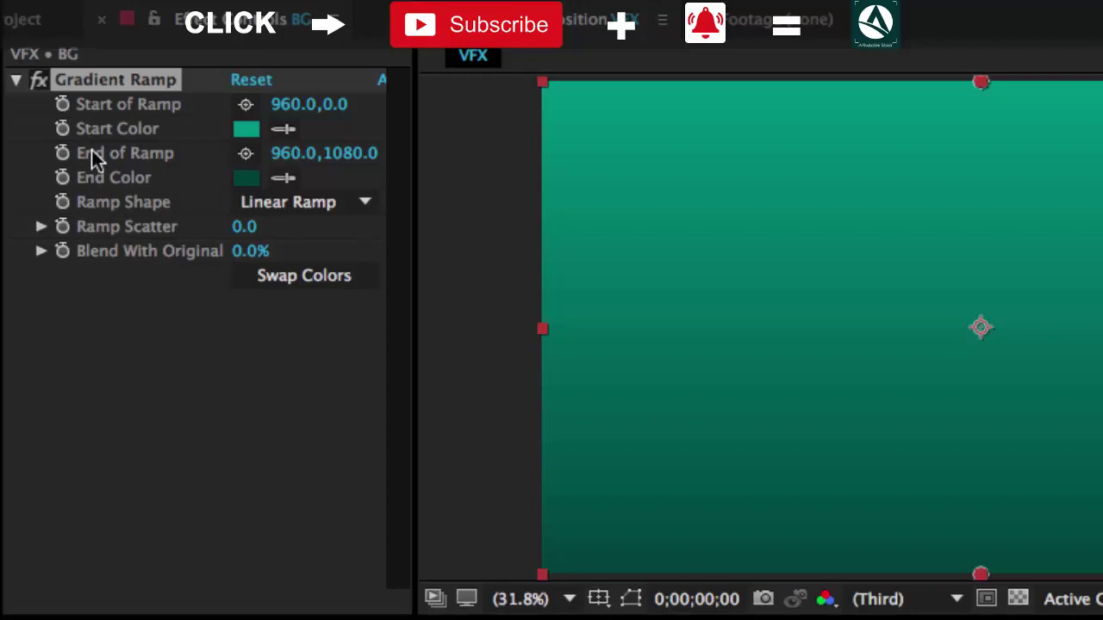
click(61, 106)
click(63, 154)
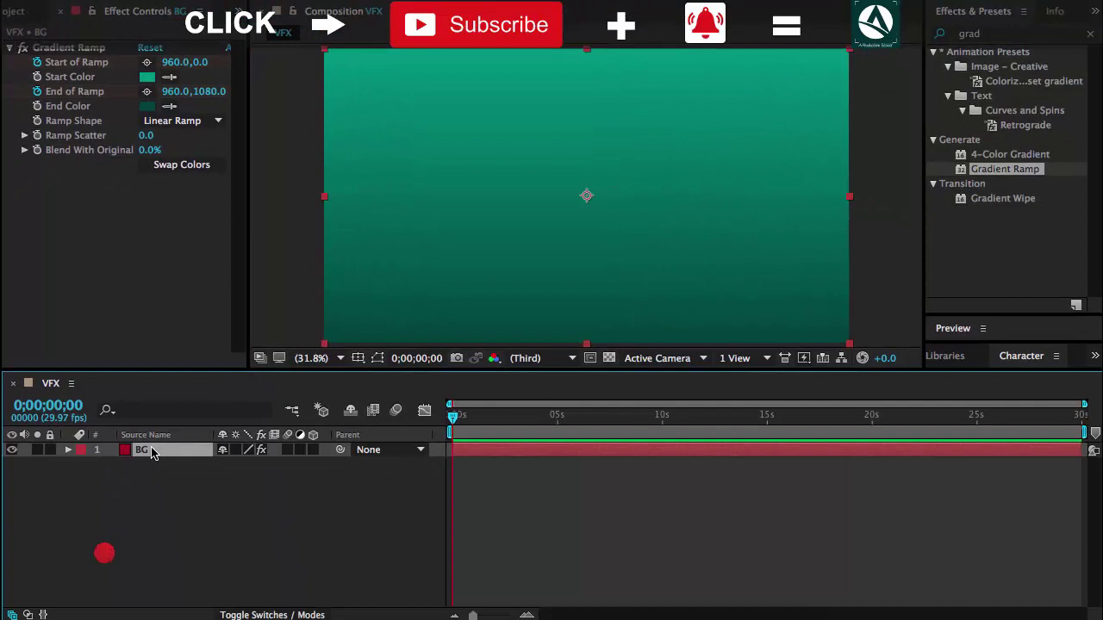
key(u)
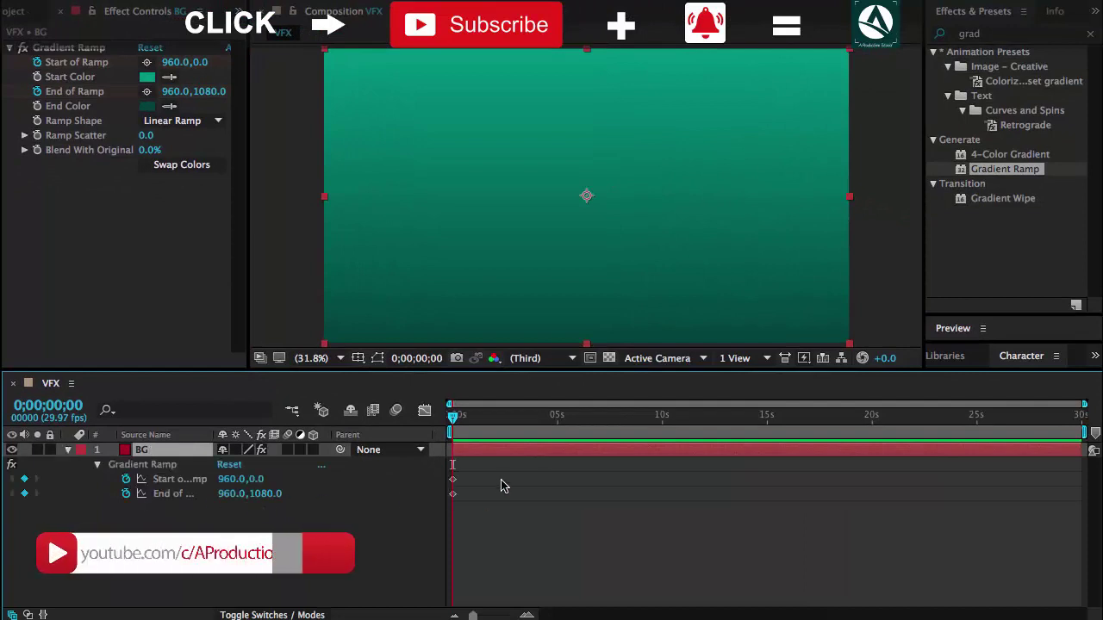
drag(494, 476, 444, 515)
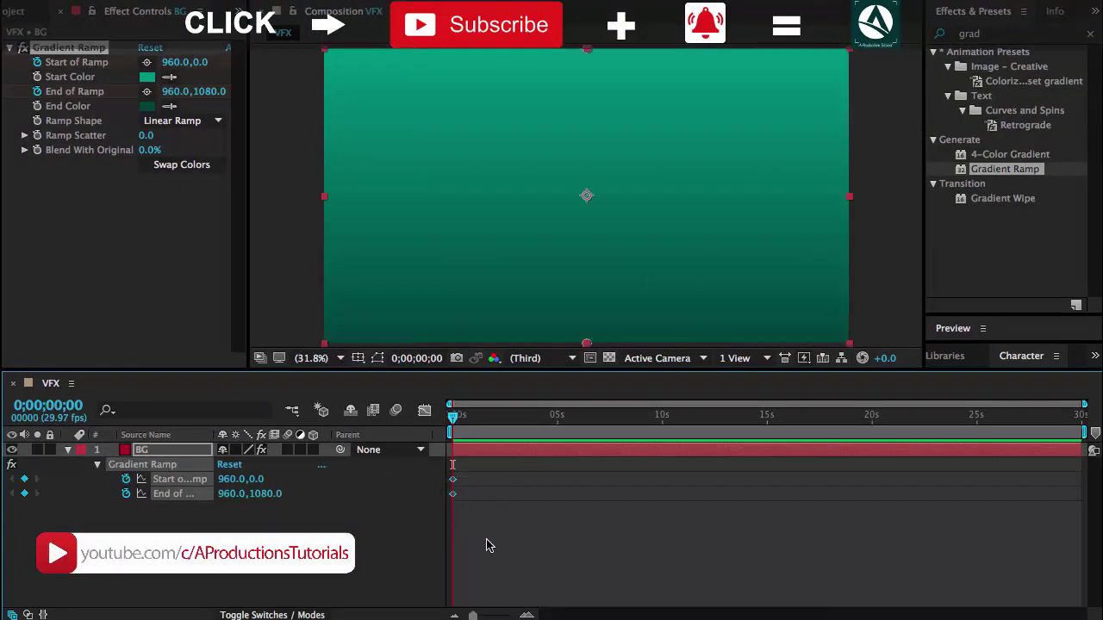
click(521, 560)
drag(457, 422, 558, 428)
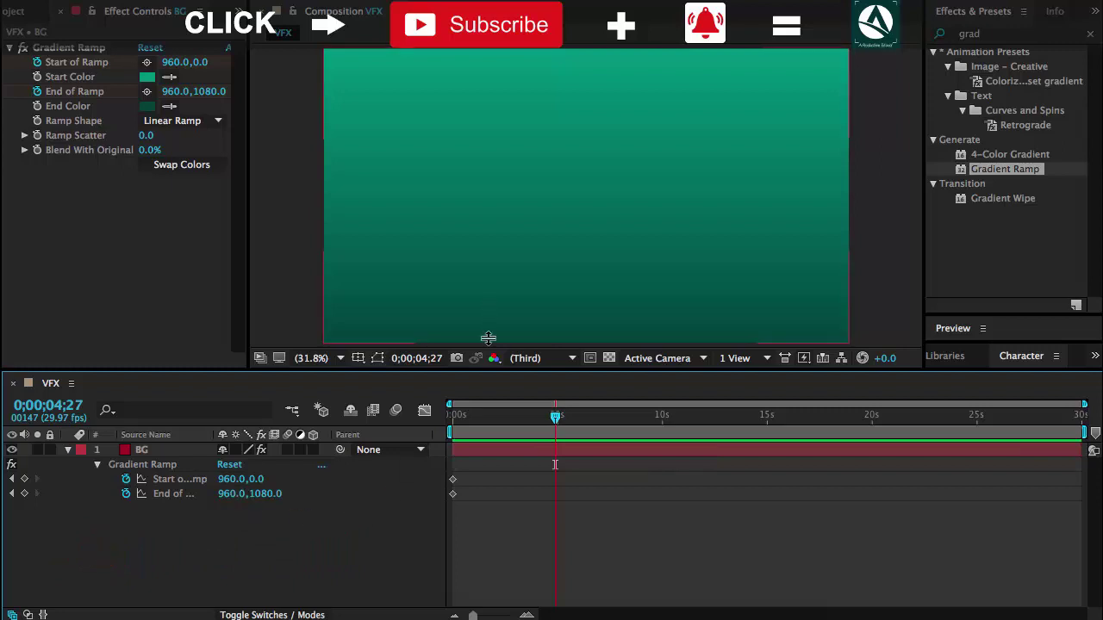
- At 0;00;04;27, move the ramp end point top-right and the start point bottom-left
click(171, 465)
scroll(564, 253, up, 1)
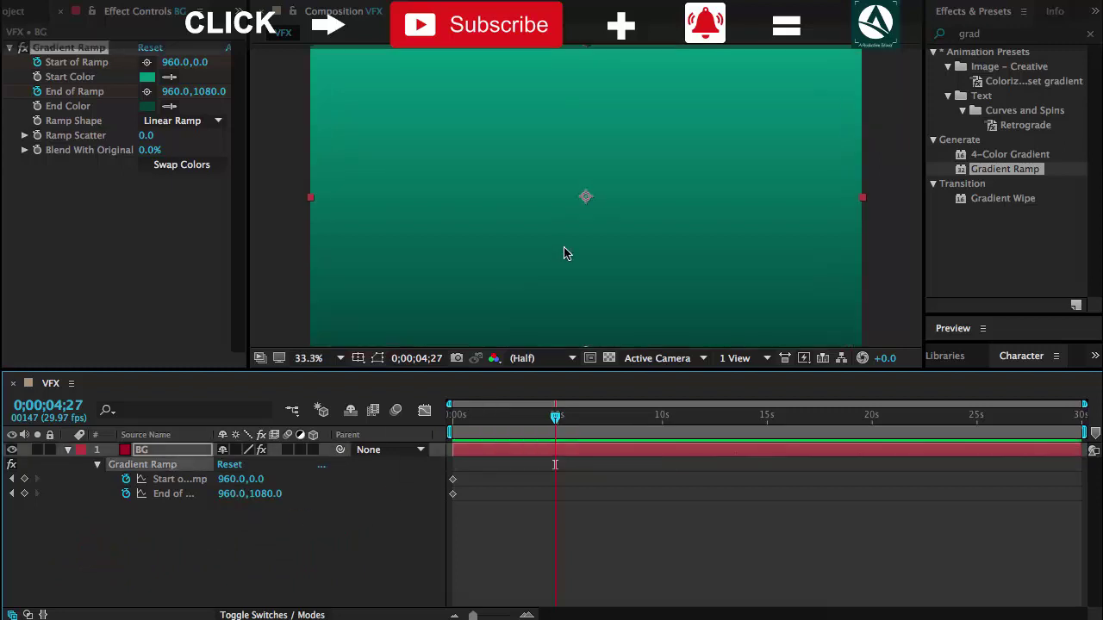
scroll(564, 253, down, 2)
scroll(565, 254, down, 2)
scroll(564, 253, up, 2)
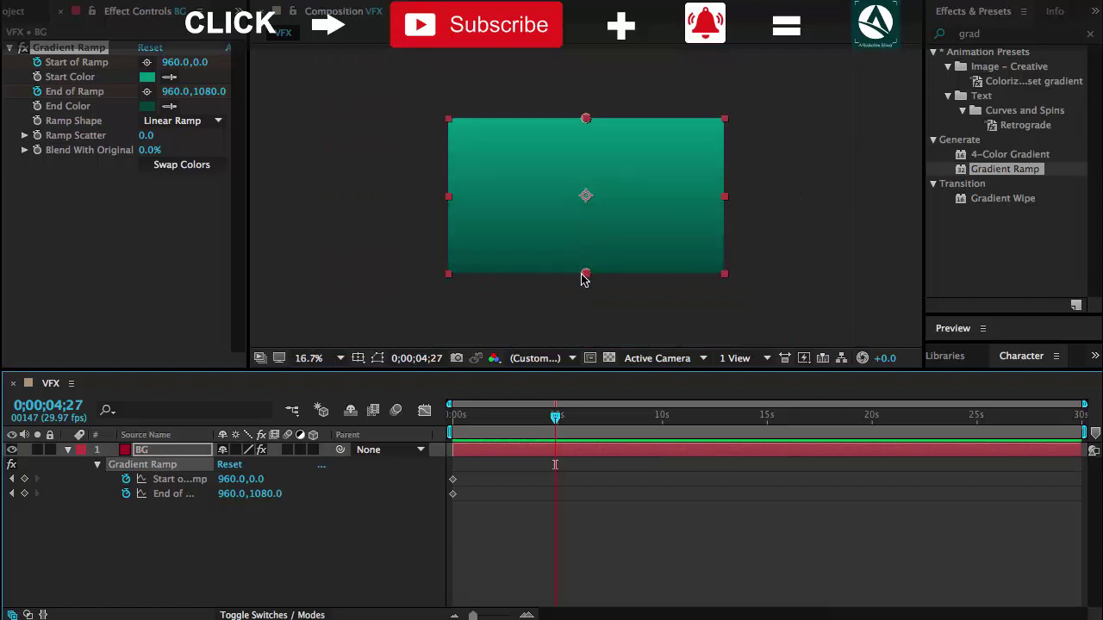
drag(586, 275, 724, 123)
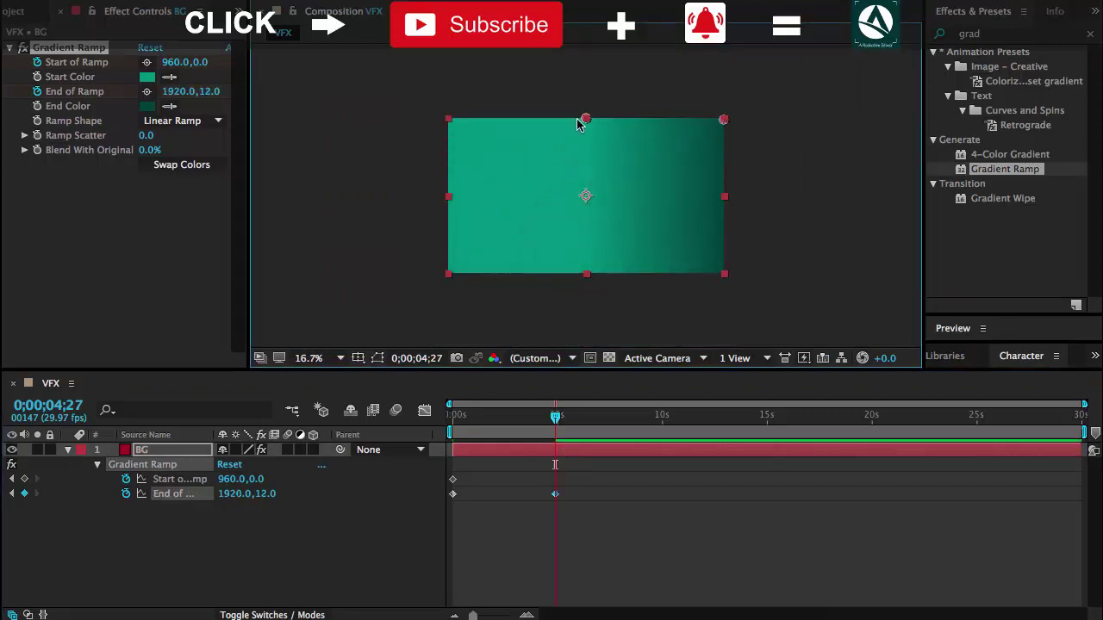
drag(586, 120, 450, 277)
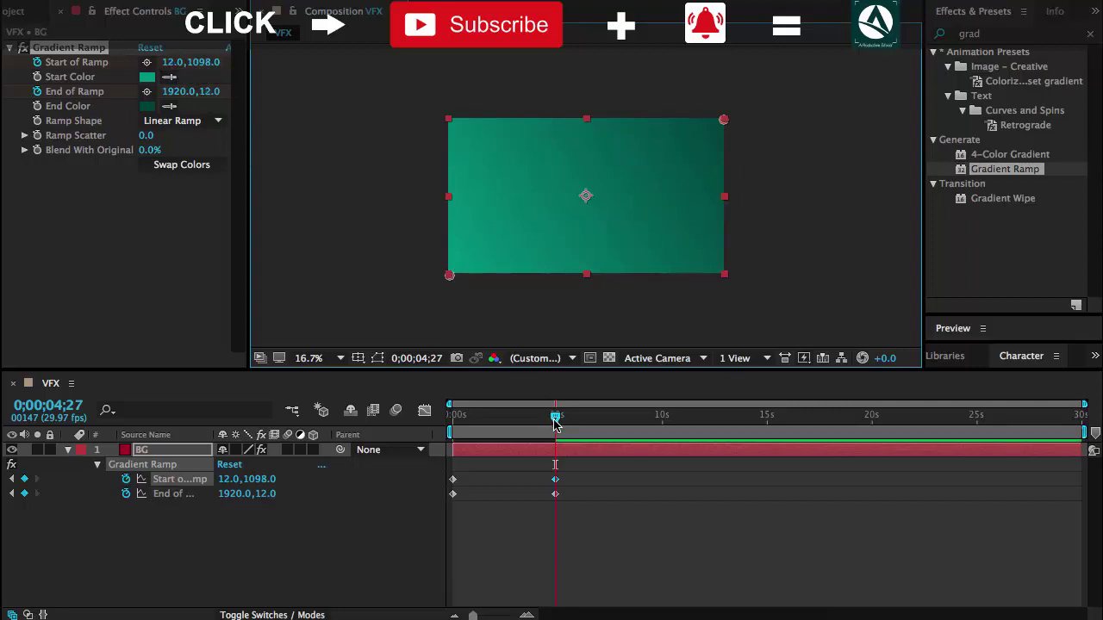
- Preview the diagonal gradient animation, then bring the browser's Facebook group page forward
mouse_move(555, 422)
mouse_down()
mouse_move(448, 418)
mouse_move(509, 433)
mouse_move(448, 431)
mouse_up()
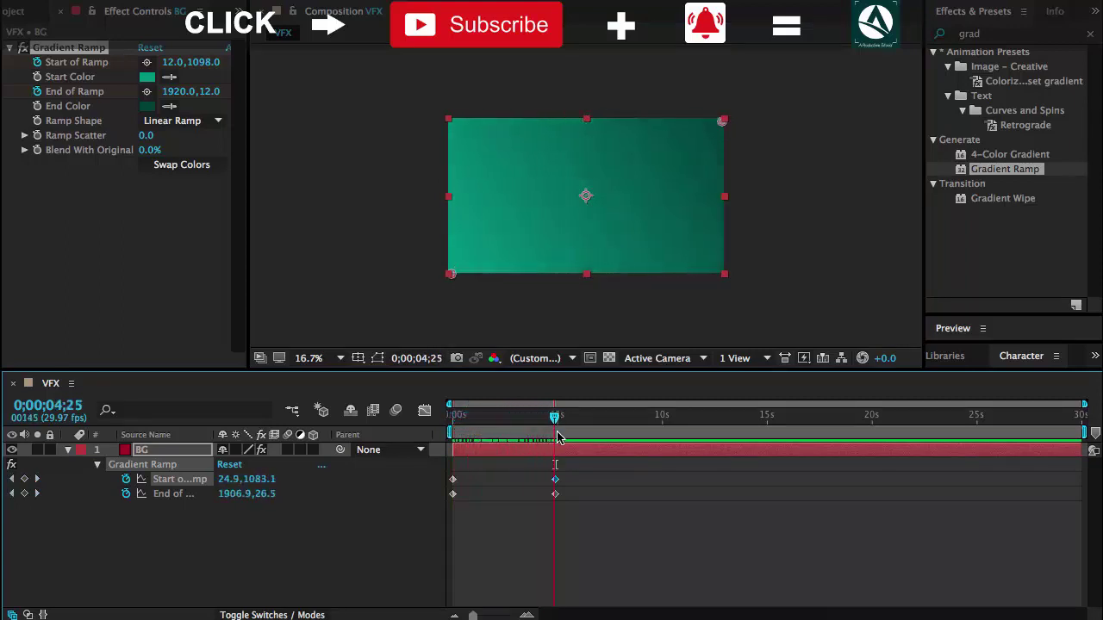
key(space)
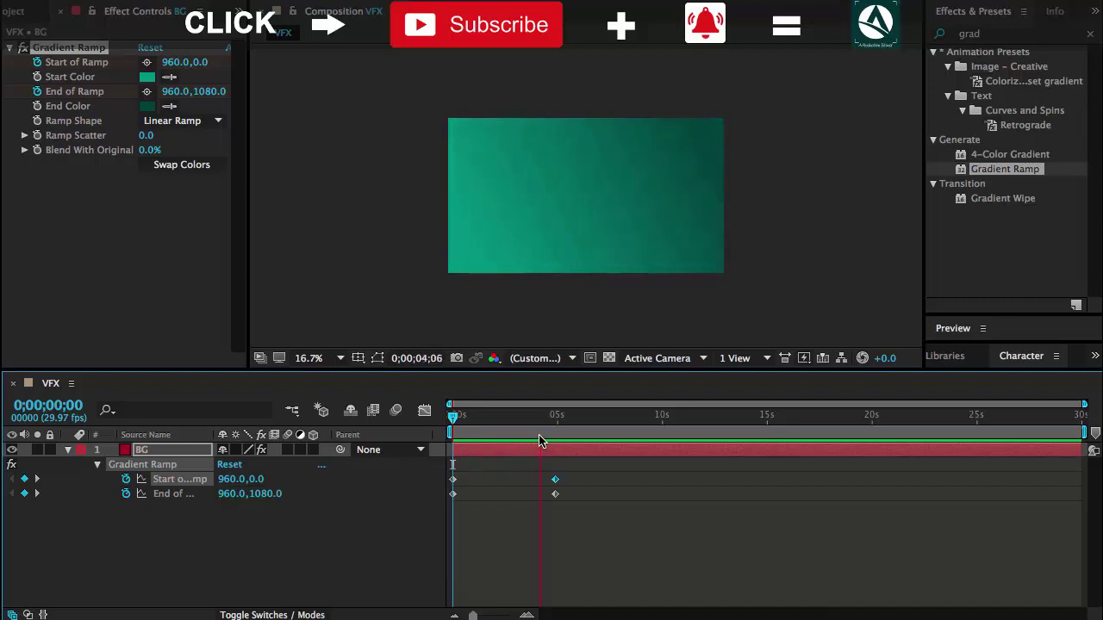
mouse_move(555, 434)
mouse_down()
mouse_move(459, 433)
mouse_move(555, 441)
mouse_up()
click(401, 543)
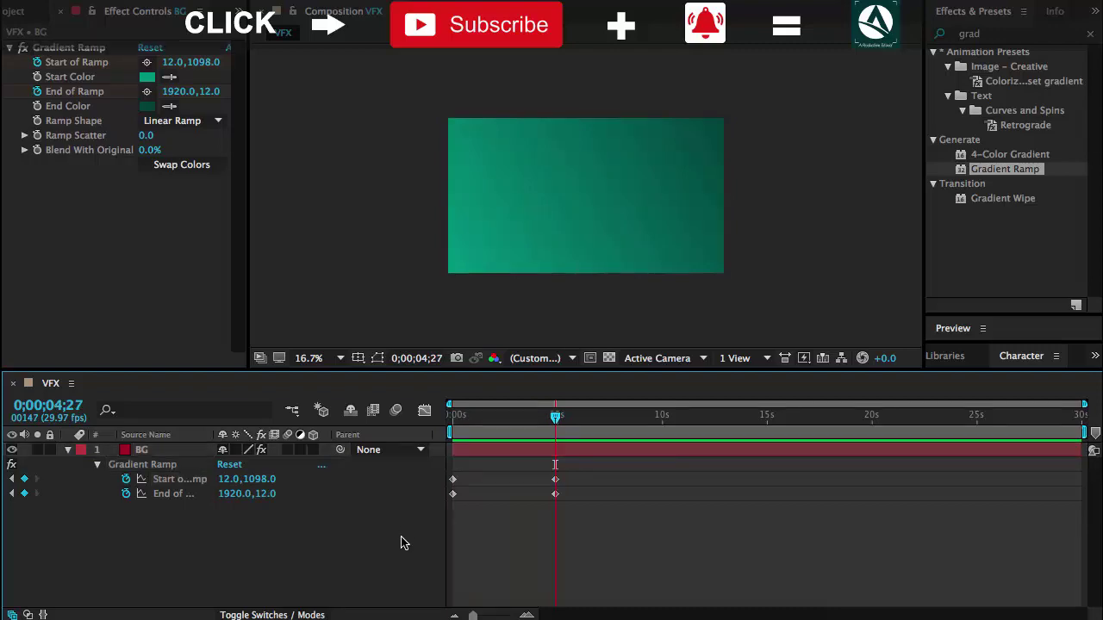
click(357, 595)
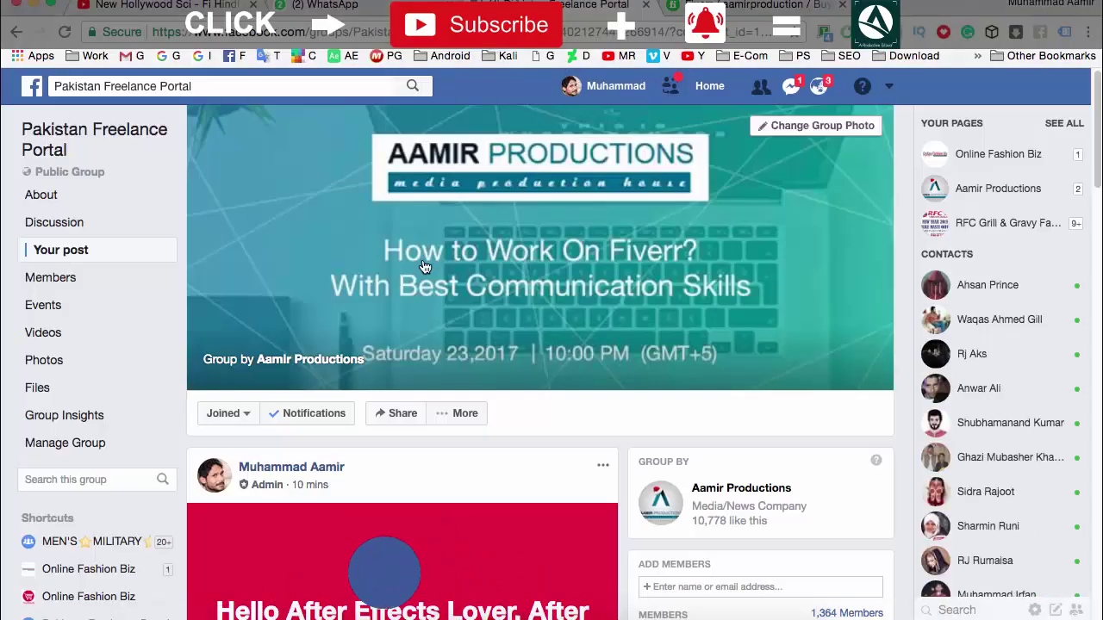
- Scroll through the Facebook group page, then open a new blank browser tab with Cmd+T
scroll(595, 284, down, 3)
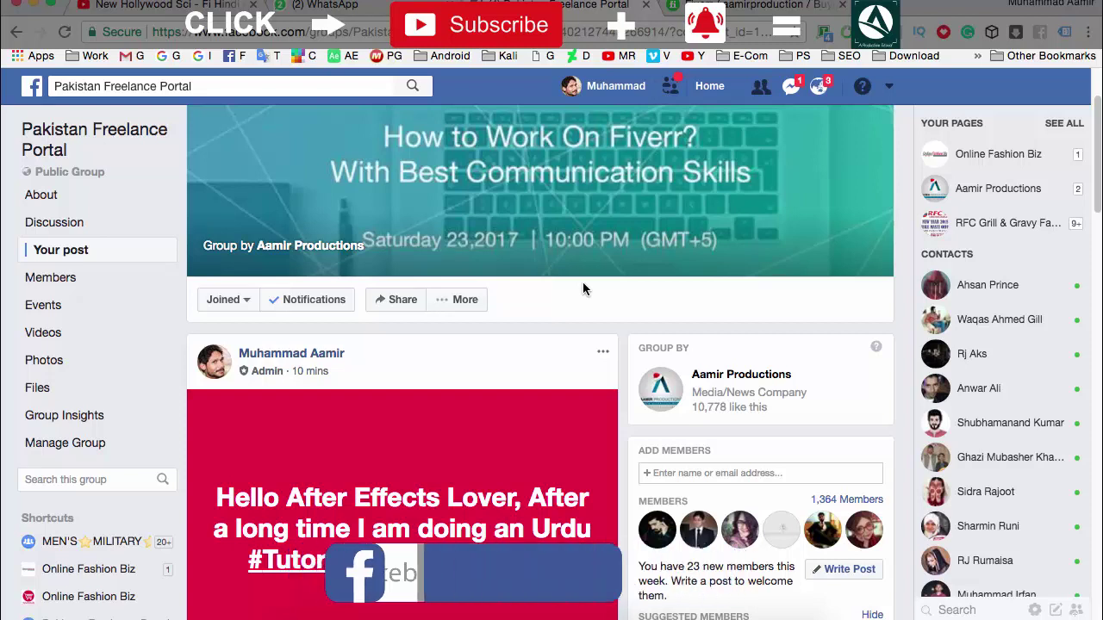
scroll(582, 289, up, 1)
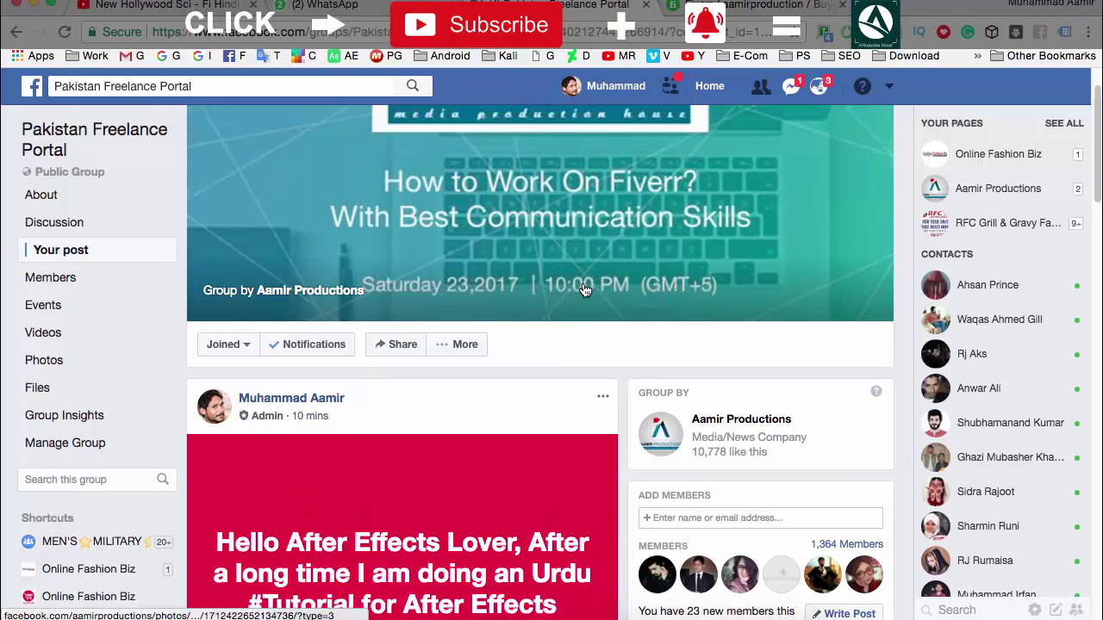
scroll(584, 291, up, 1)
scroll(584, 290, up, 1)
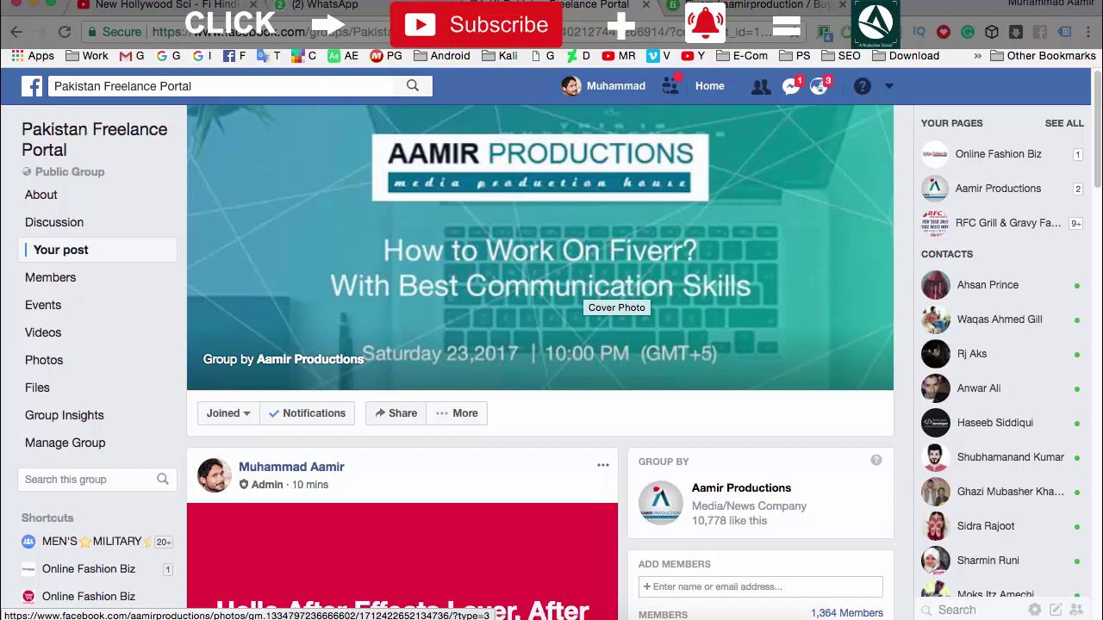
key(super+t)
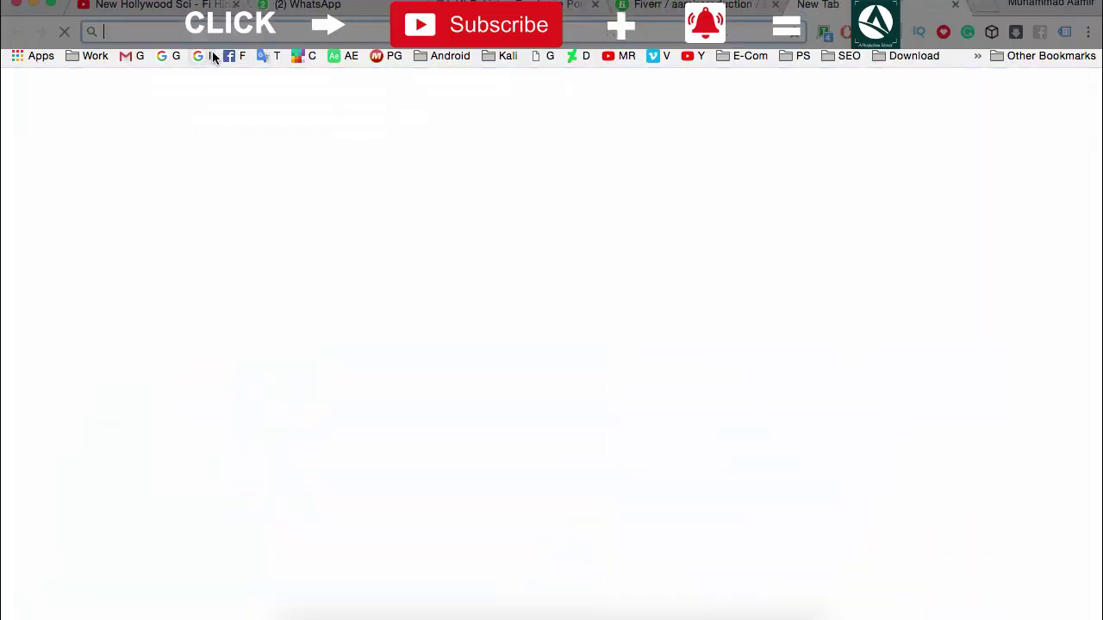
- Open Google Images and search for 'bokeh background'
click(203, 56)
text(bo)
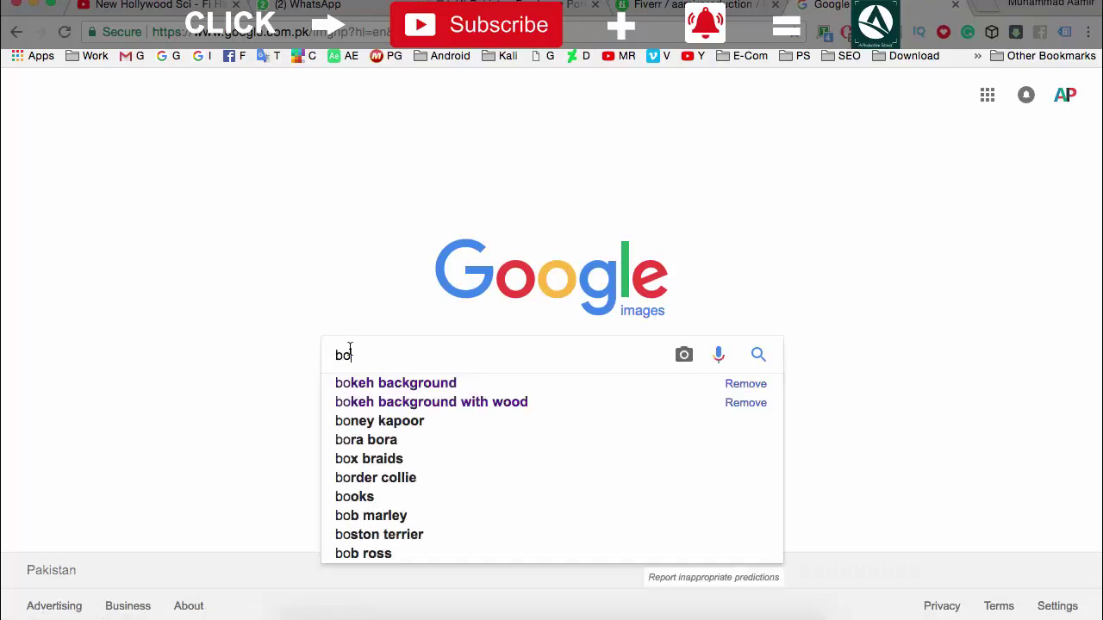
key(Down)
key(Return)
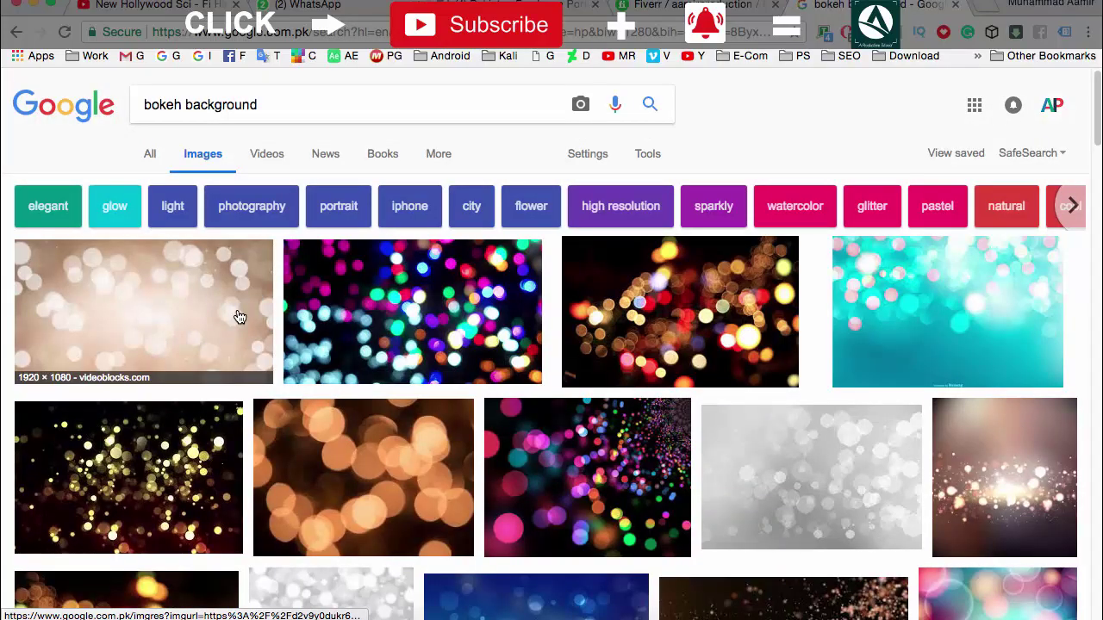
- Browse the results and open the Abstract Rose Bokeh Background preview
scroll(239, 317, down, 2)
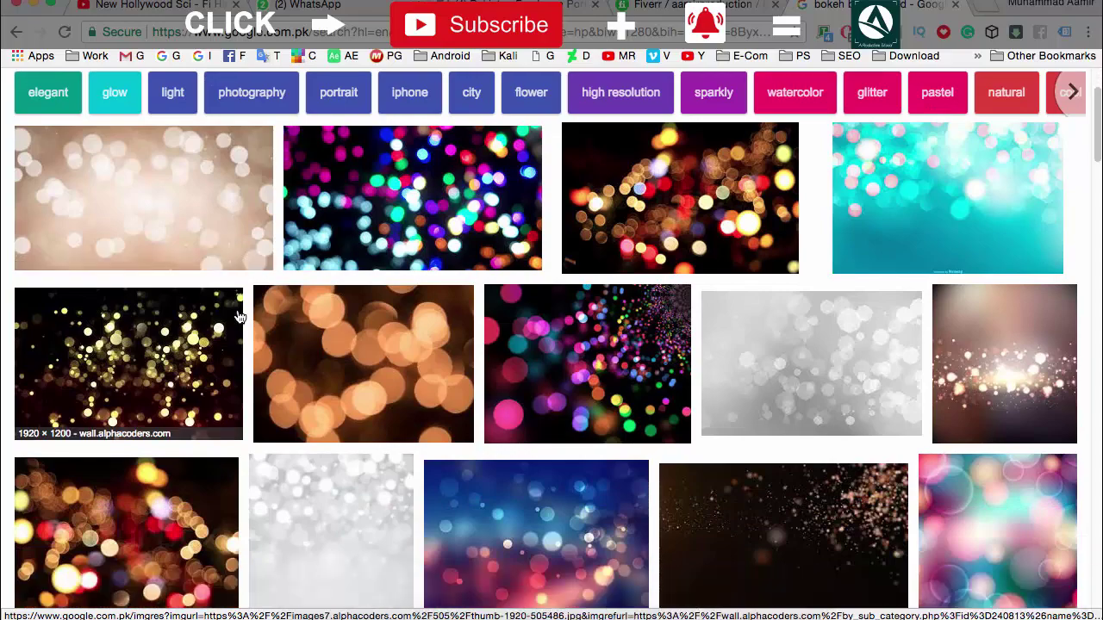
scroll(239, 317, down, 2)
scroll(240, 317, down, 2)
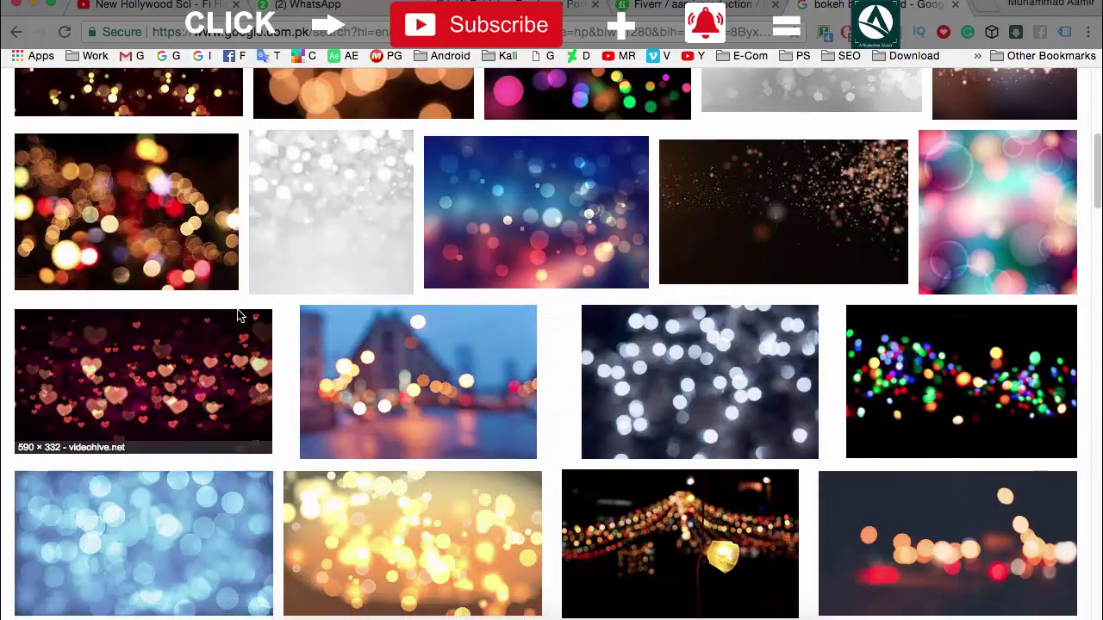
scroll(240, 317, down, 3)
scroll(239, 317, down, 1)
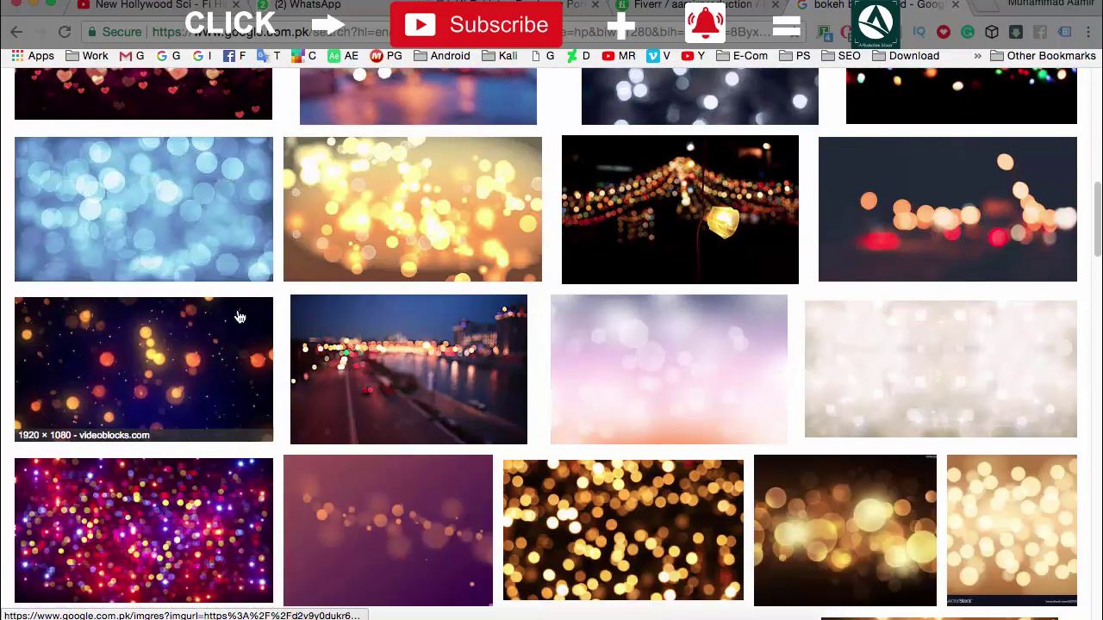
scroll(240, 317, down, 2)
scroll(240, 317, down, 1)
scroll(239, 317, down, 3)
scroll(240, 317, up, 3)
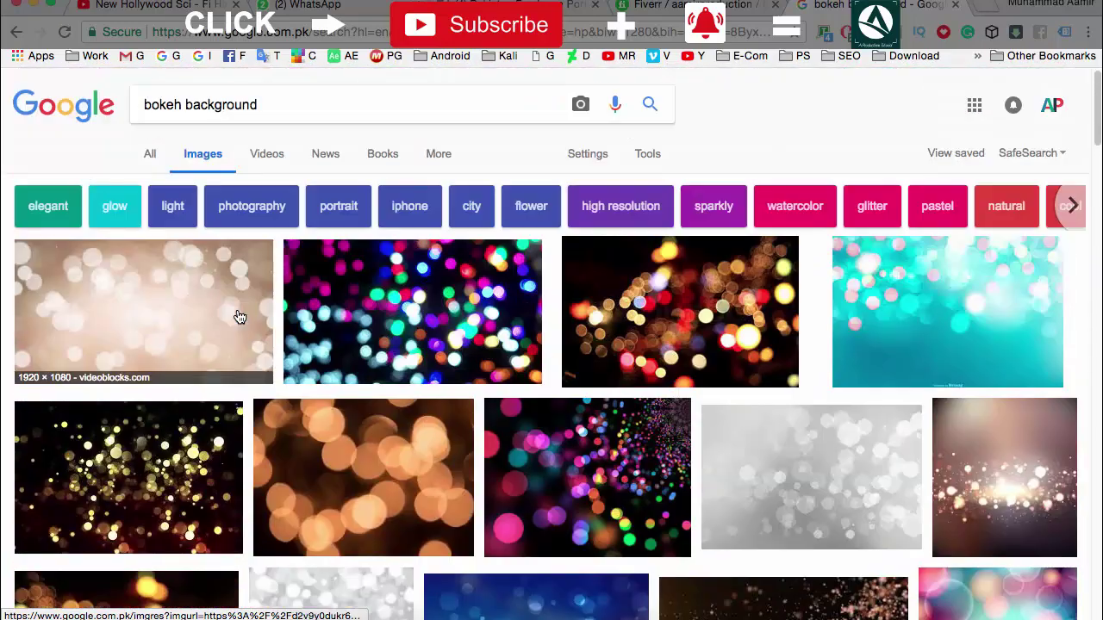
click(256, 324)
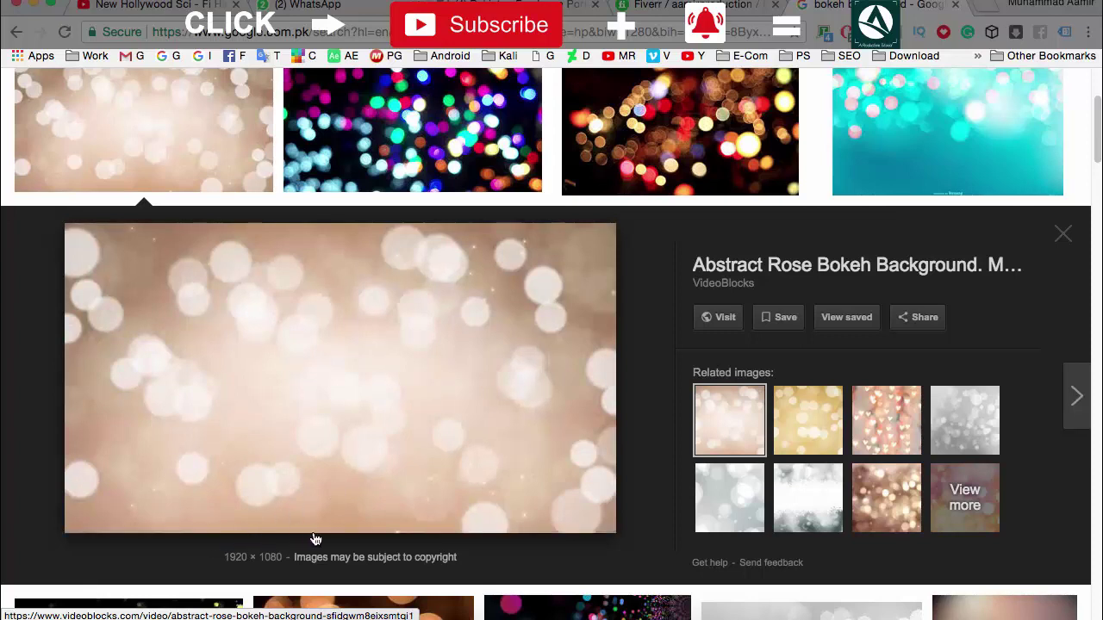
- Save the rose bokeh preview image to disk as a PNG
right_click(289, 359)
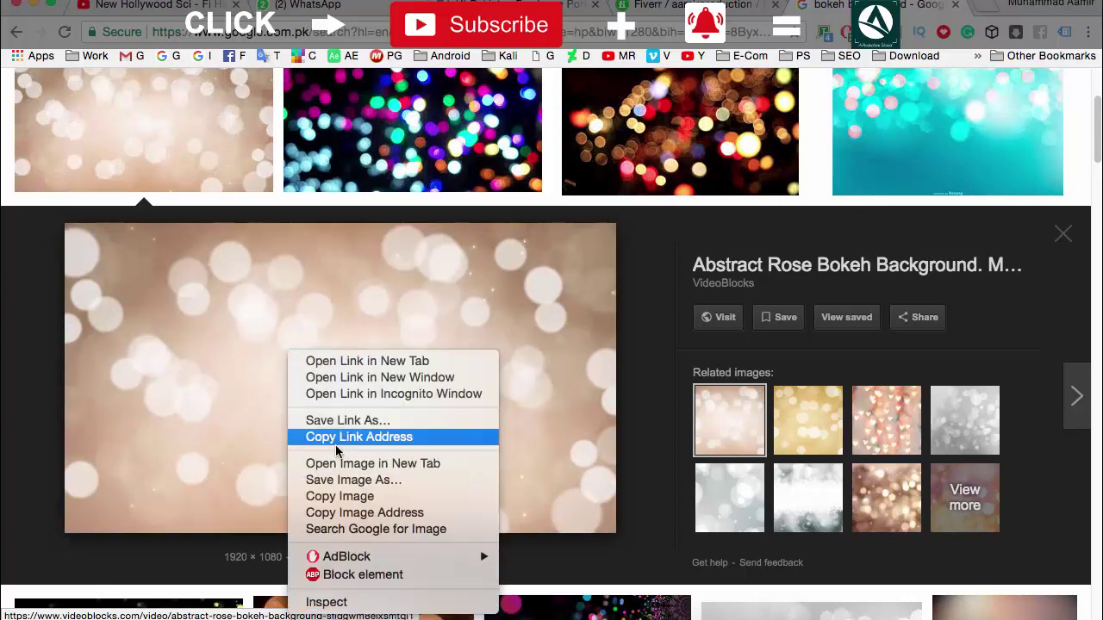
click(381, 480)
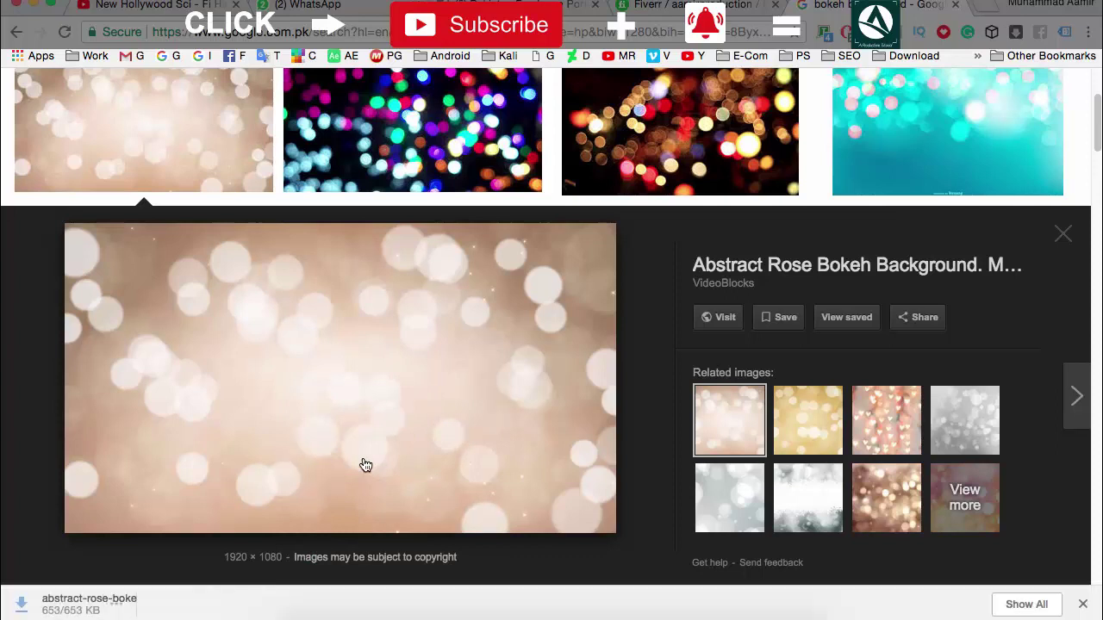
mouse_move(640, 603)
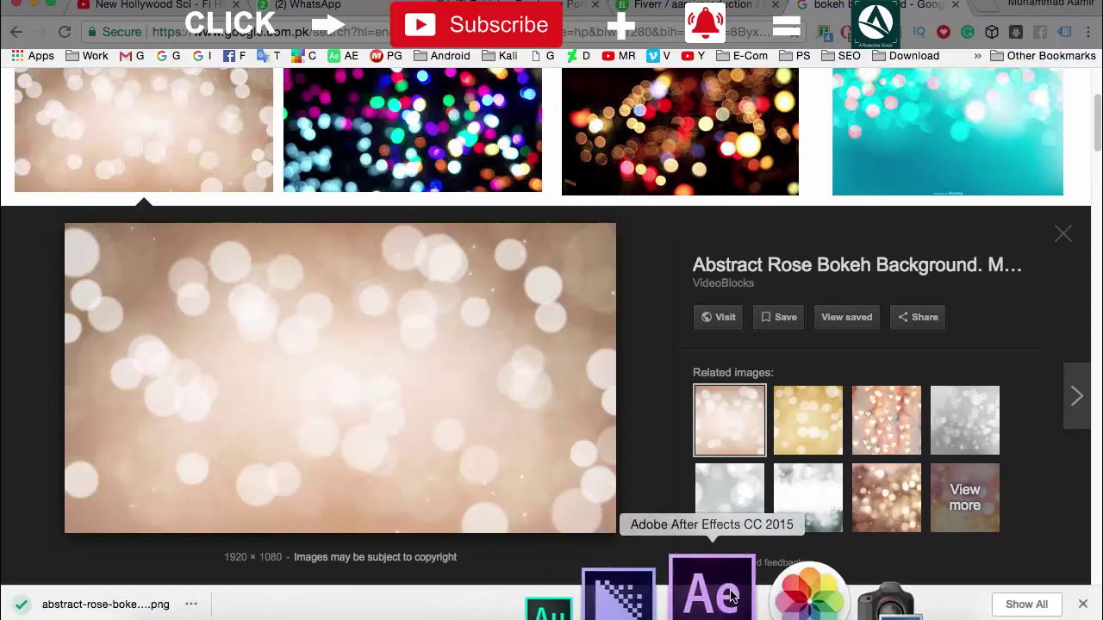
- Switch back to After Effects and open the Import File dialog from the Project panel
click(731, 595)
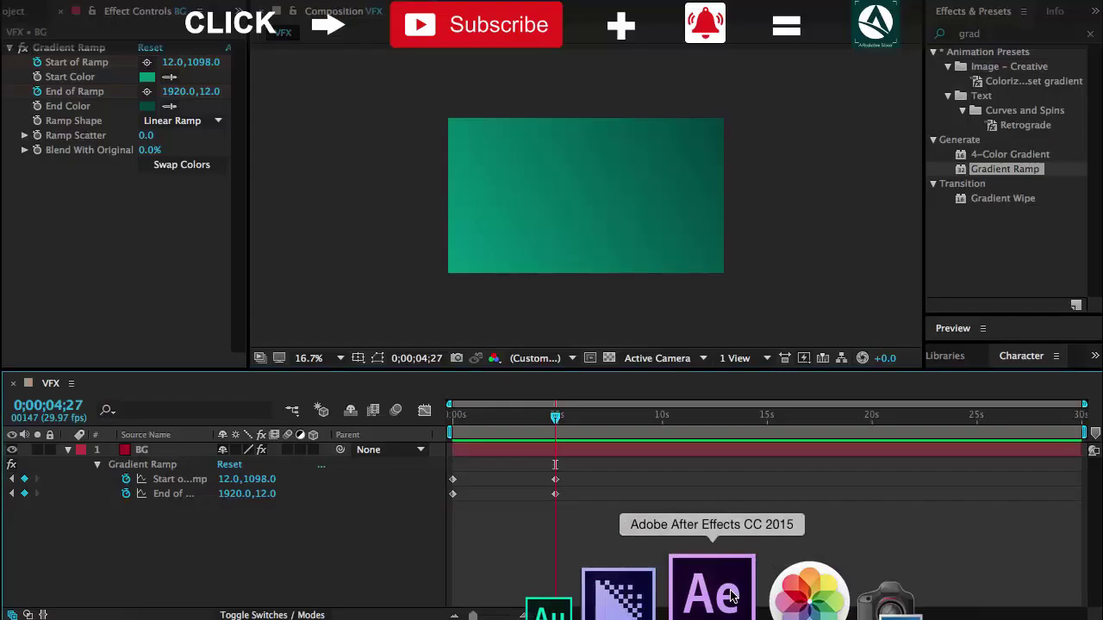
click(25, 12)
click(76, 270)
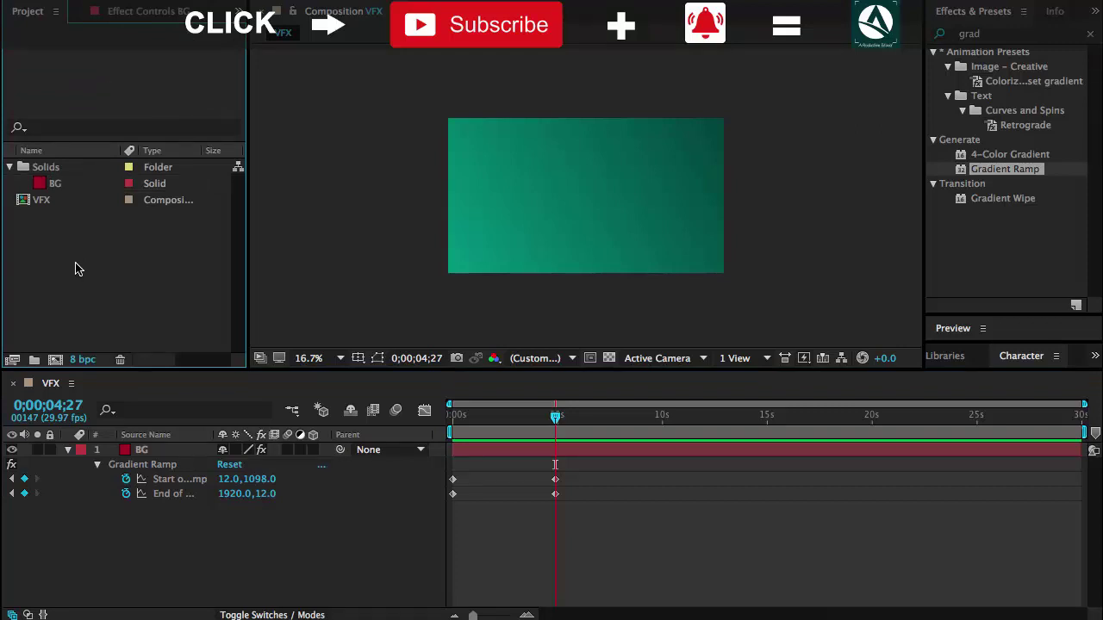
double_click(76, 270)
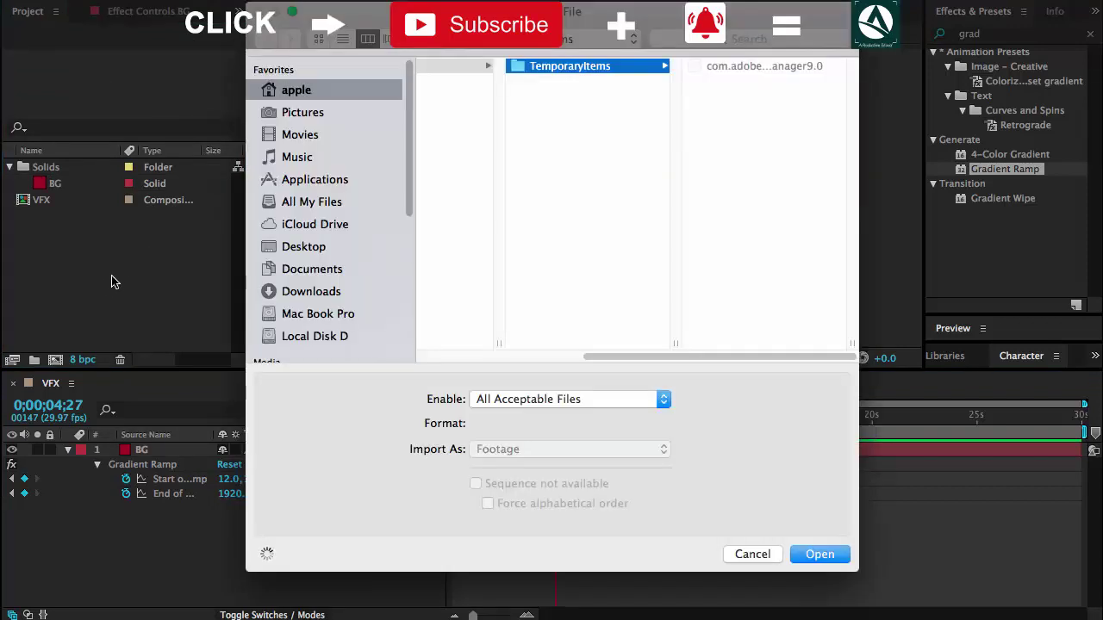
- Browse the Desktop, select the abstract rose bokeh PNG and import it into the project
click(301, 250)
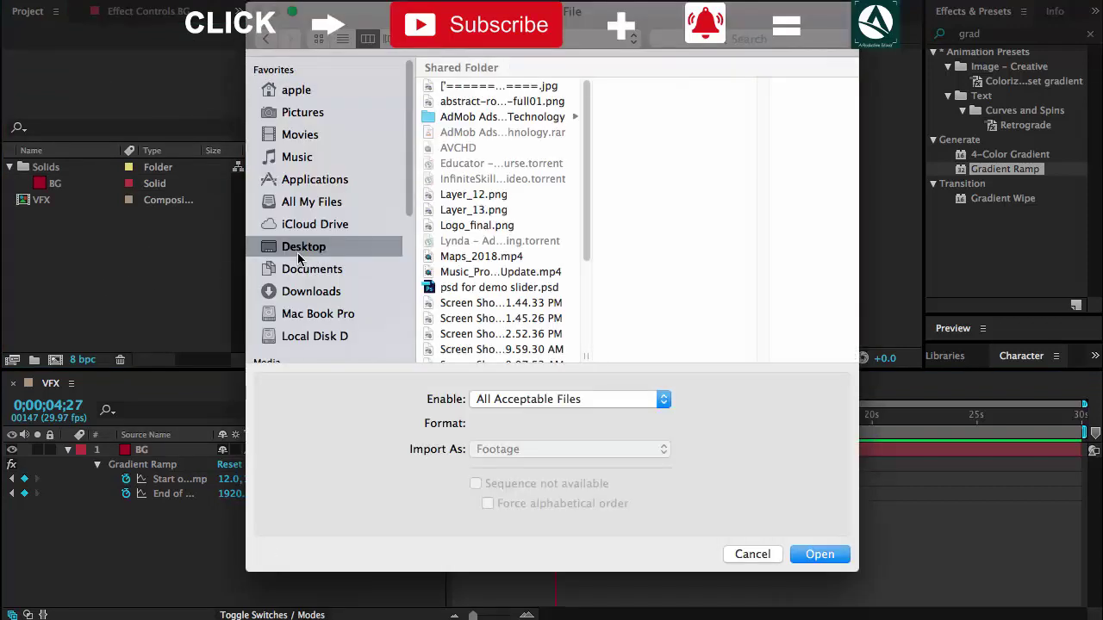
click(470, 195)
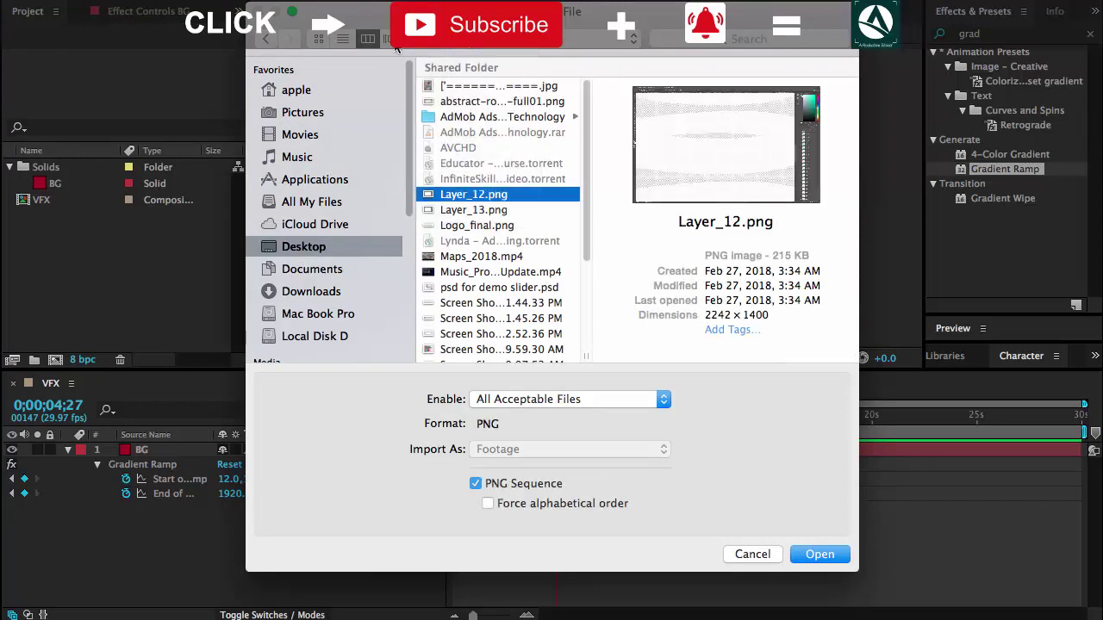
drag(569, 225, 833, 234)
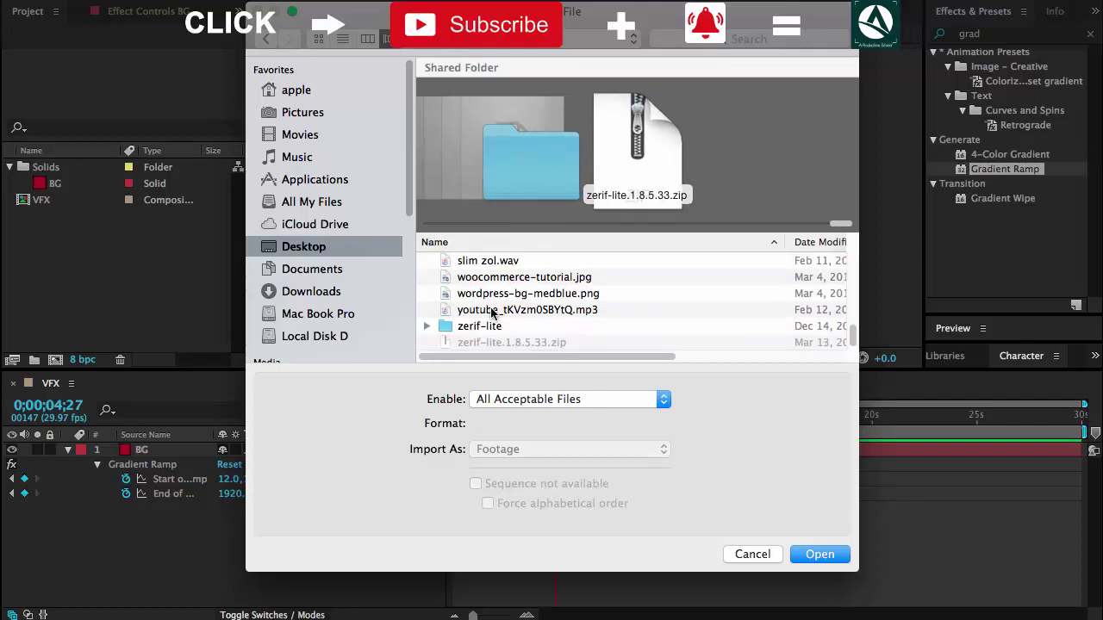
click(493, 310)
scroll(492, 310, up, 2)
click(493, 310)
scroll(496, 303, up, 3)
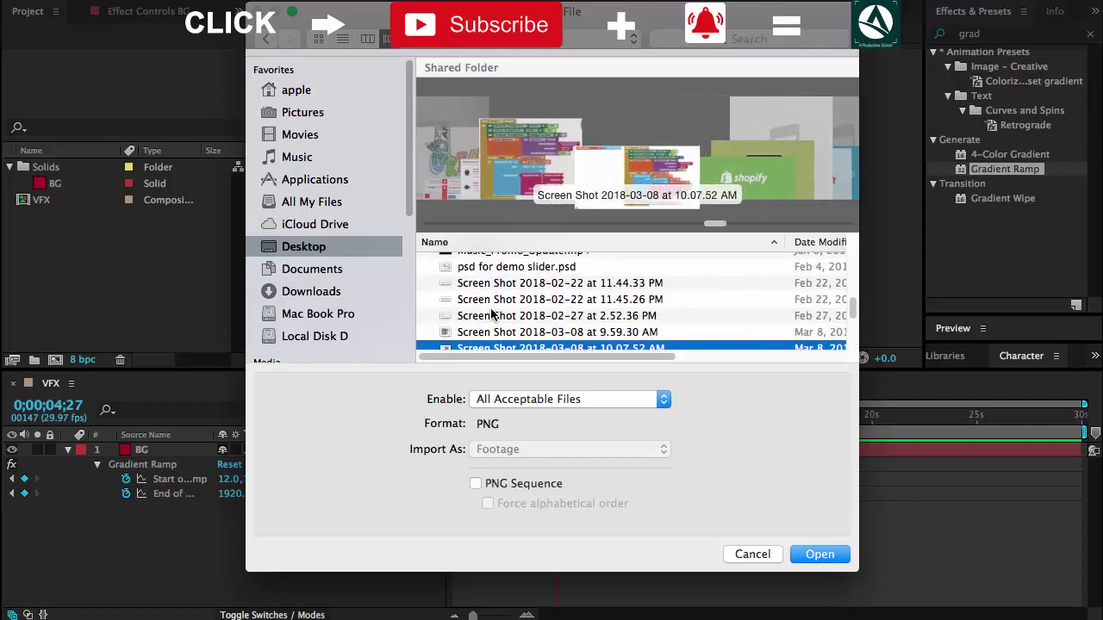
key(Up)
key(Up)
key(Up)
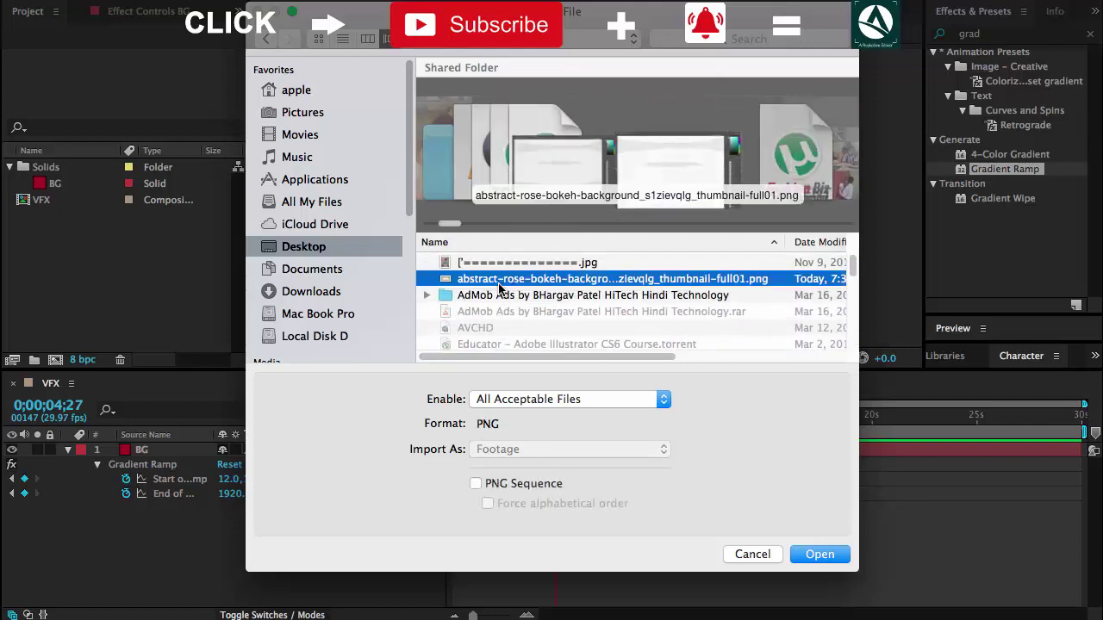
click(820, 556)
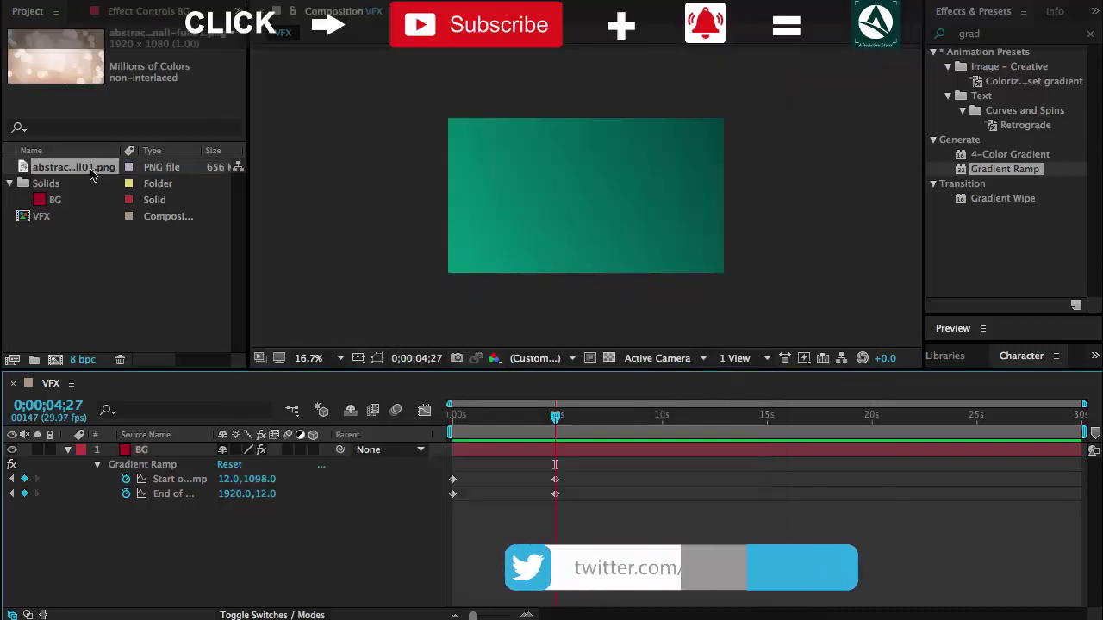
click(10, 183)
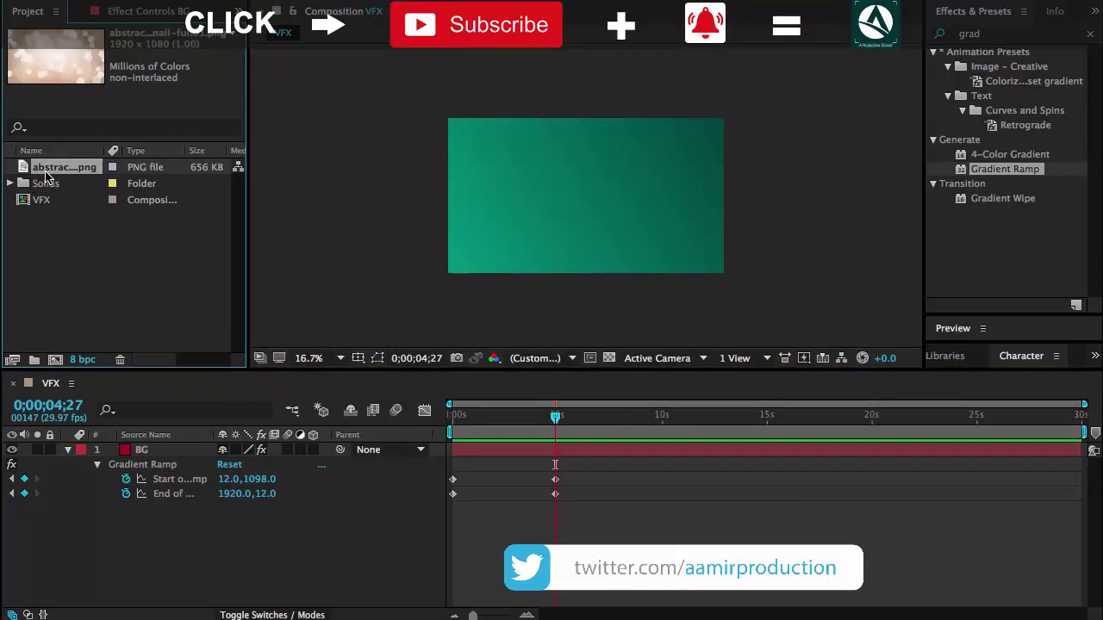
- Place the rose bokeh PNG in the VFX timeline beneath BG and fit the comp in the viewer
mouse_move(47, 177)
mouse_down()
mouse_move(172, 539)
mouse_move(171, 521)
mouse_up()
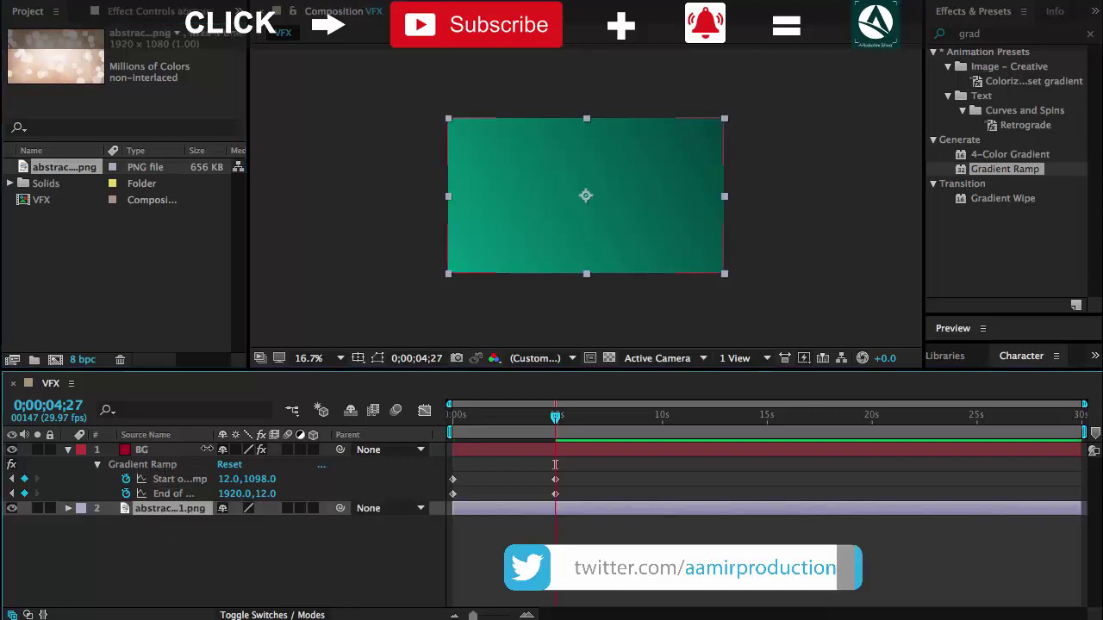
click(316, 354)
key(Escape)
key(shift+slash)
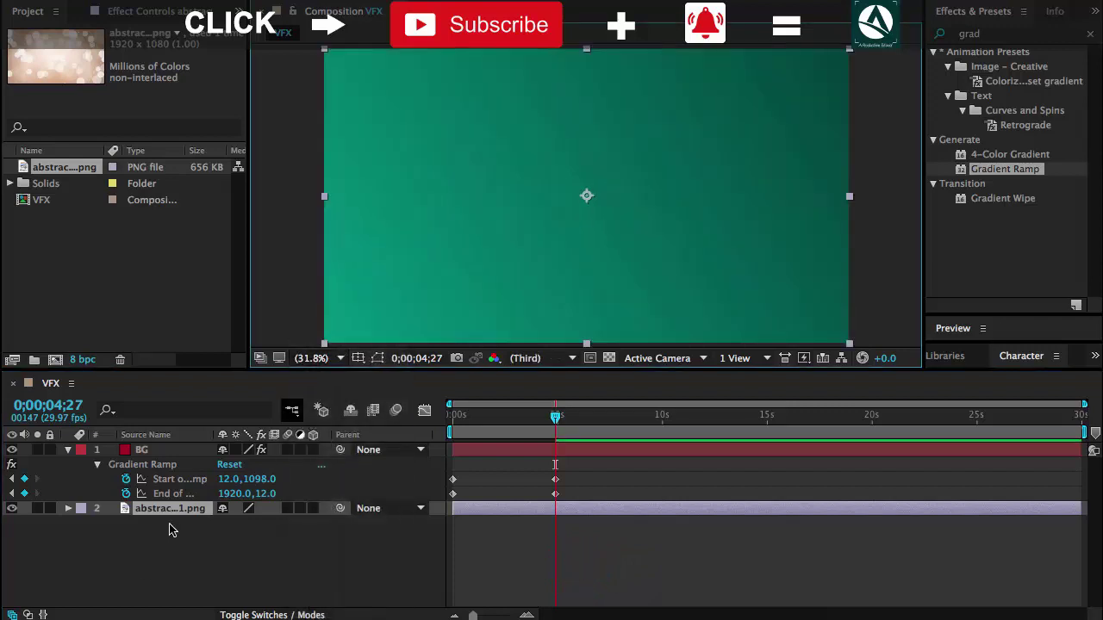
- Check the bokeh layer's Scale, returning it from 97% back to 100%
key(s)
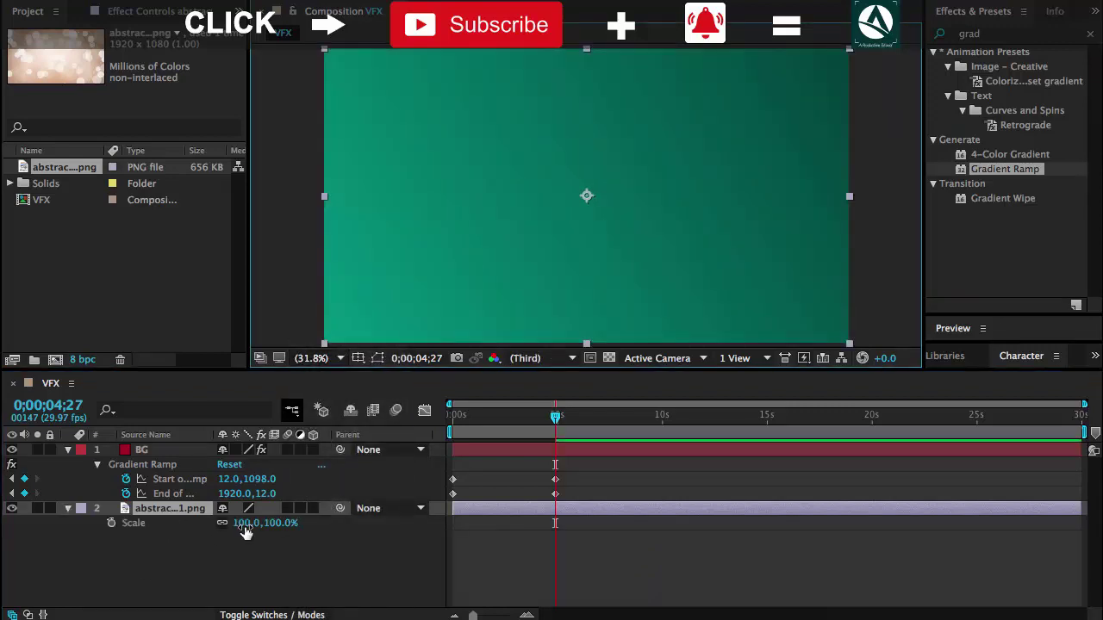
drag(245, 532, 249, 546)
click(249, 547)
click(165, 455)
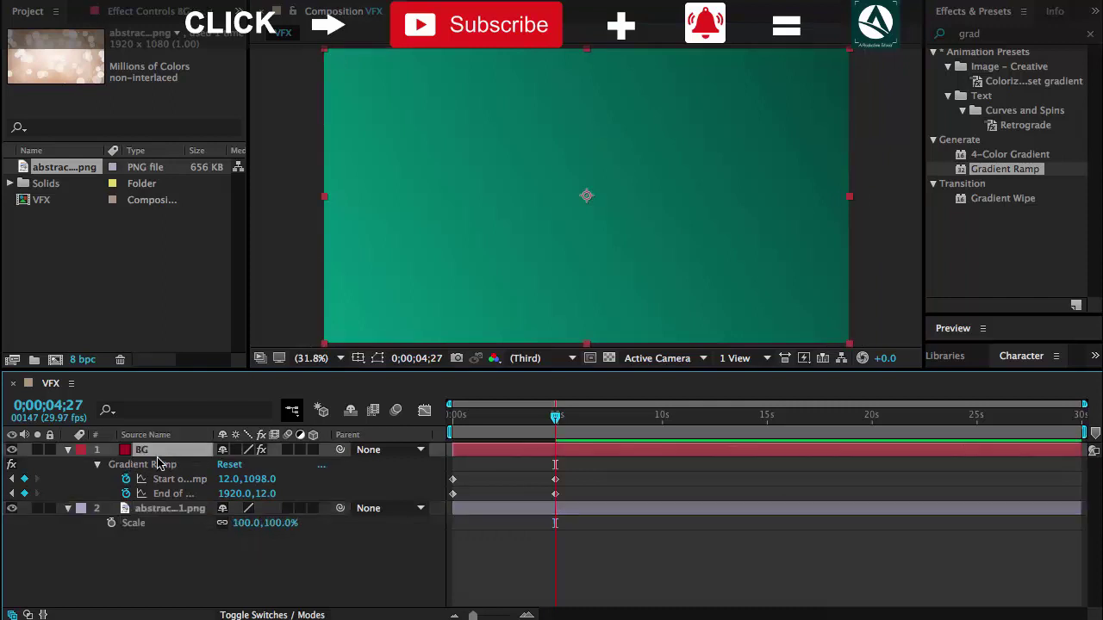
- Show the Modes column and try Multiply and Darken on BG before settling on Screen
click(258, 615)
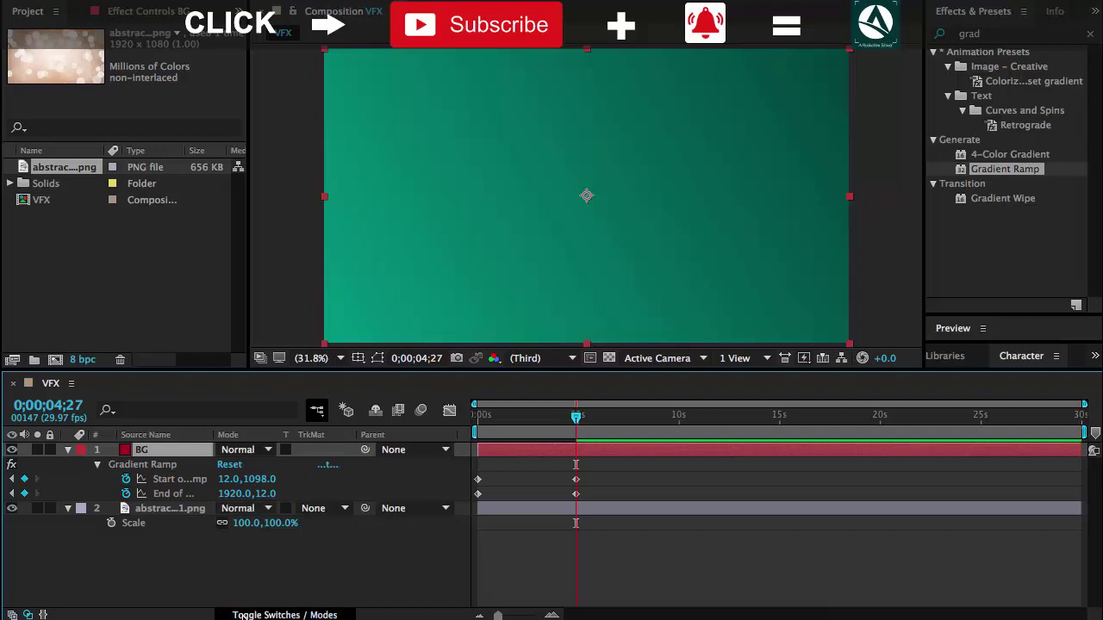
click(240, 459)
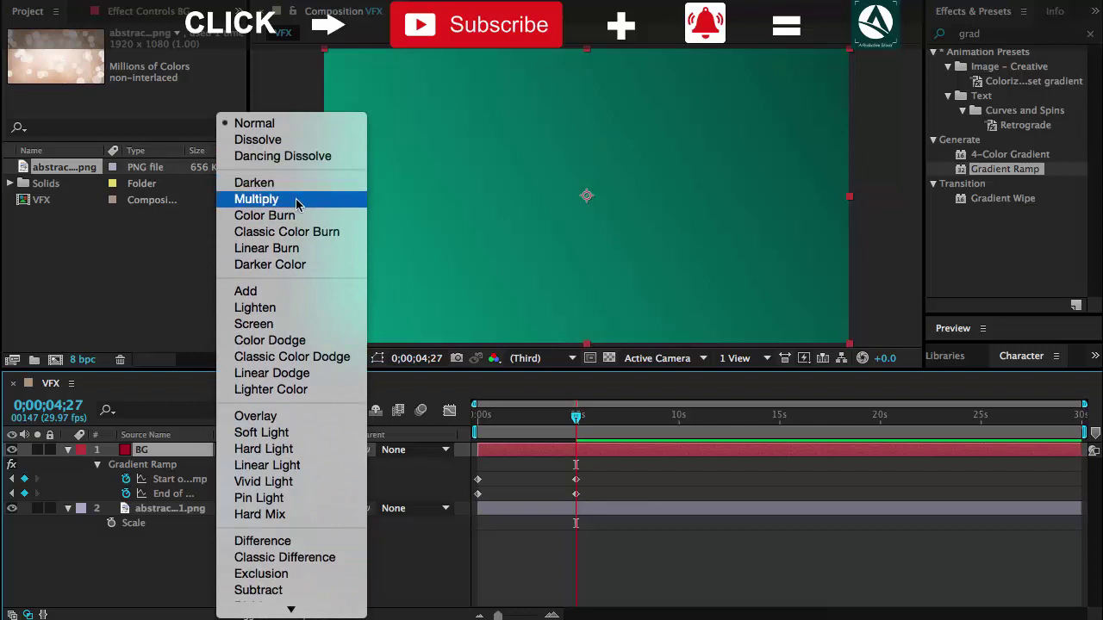
click(296, 202)
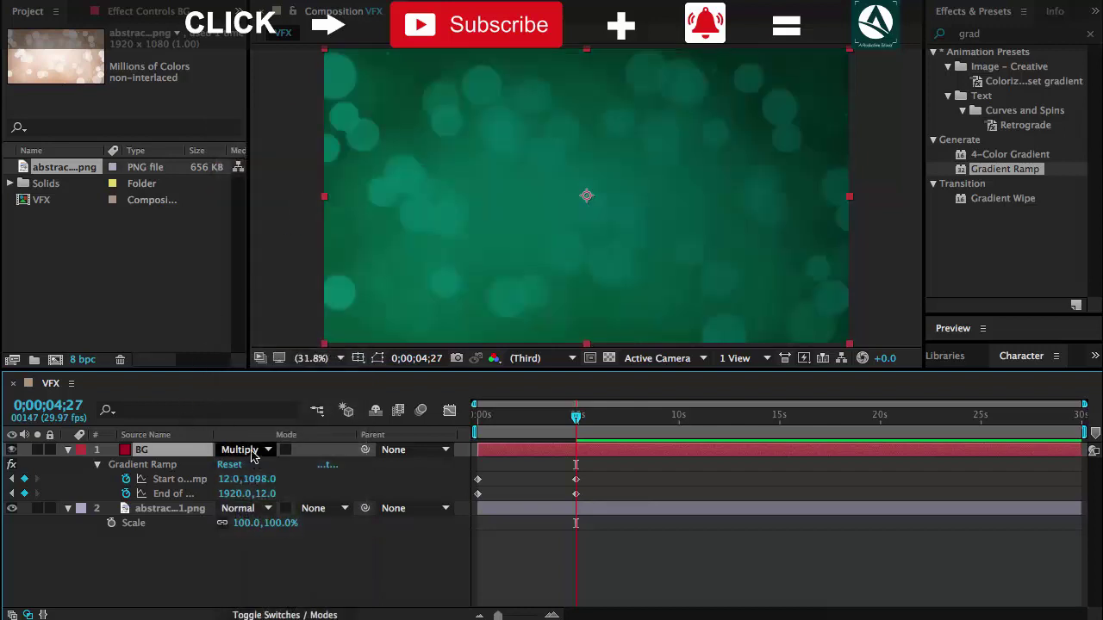
click(246, 449)
click(269, 534)
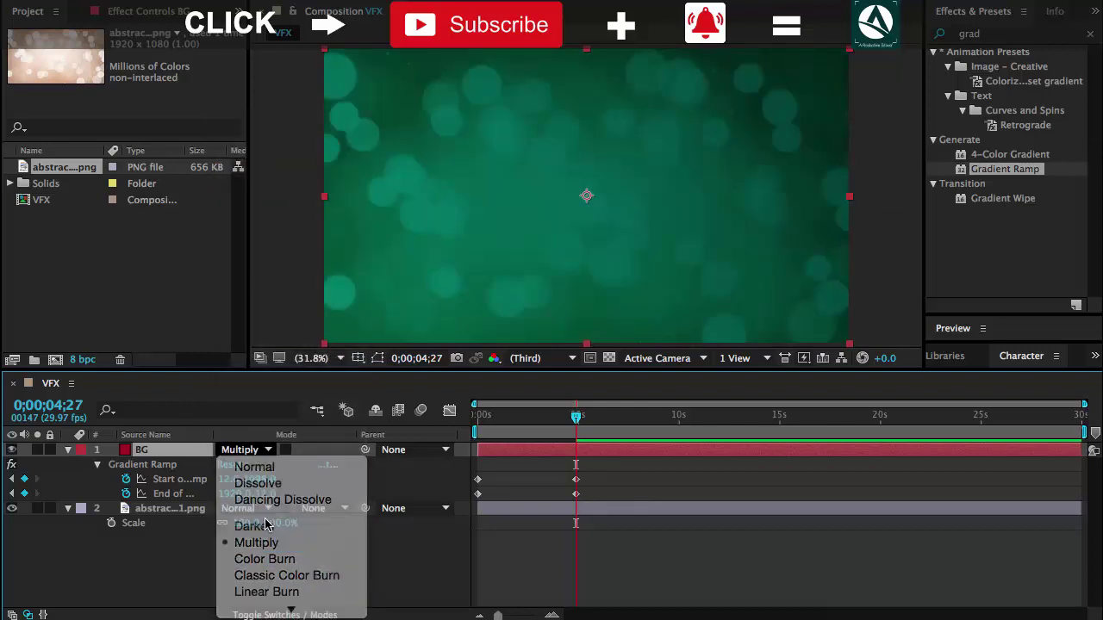
click(248, 451)
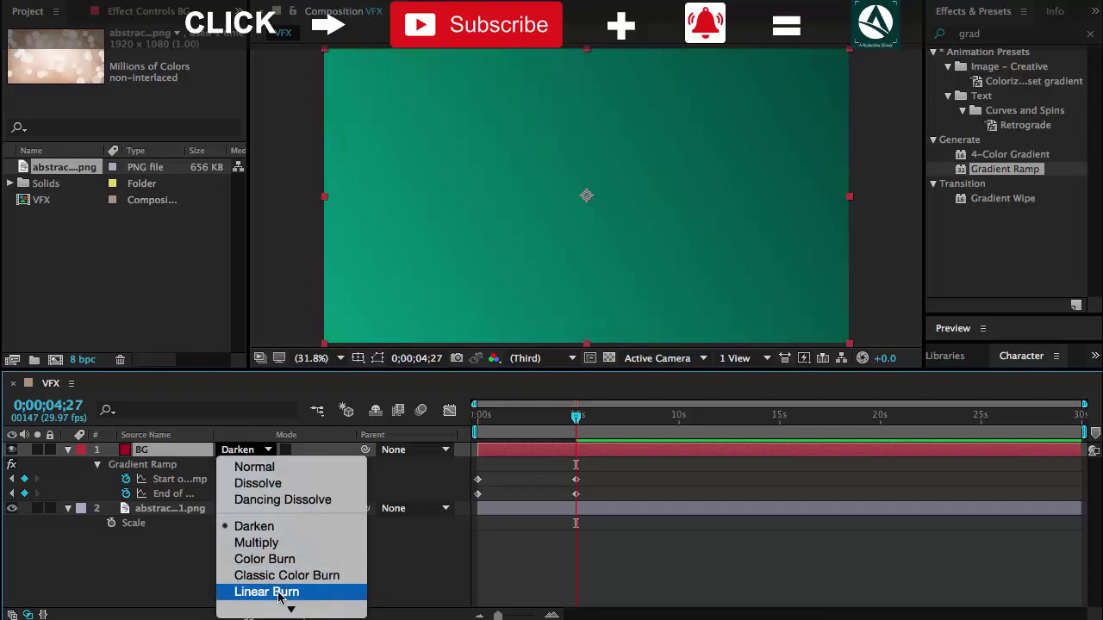
mouse_move(290, 608)
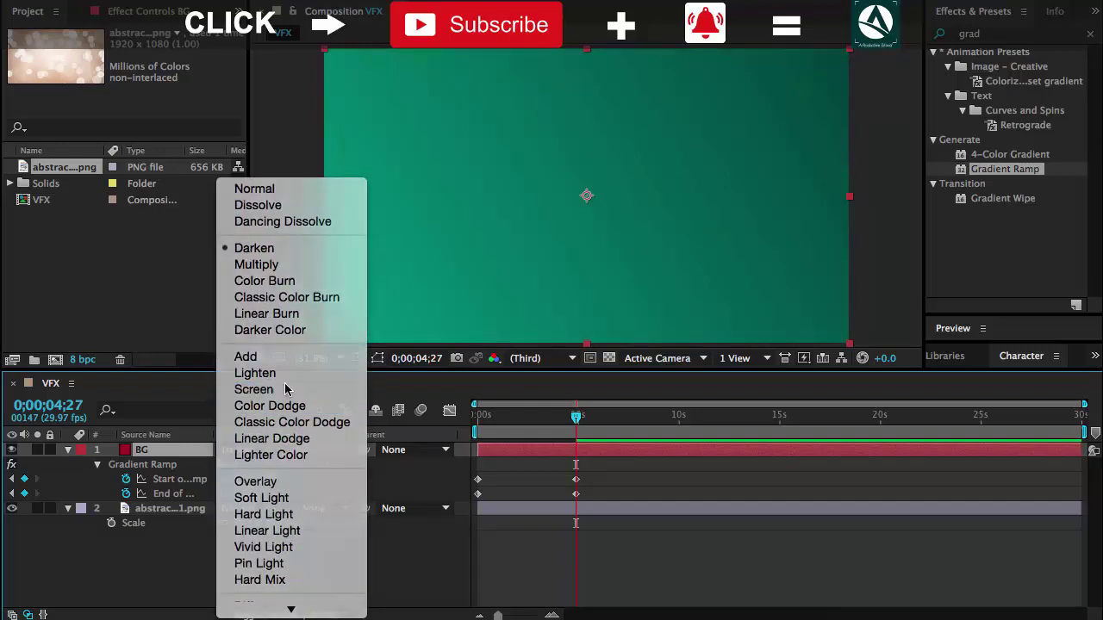
click(284, 392)
- Scrub the timeline to 0;00;05;22 and back to about one second to check the gradient
mouse_move(482, 417)
mouse_down()
mouse_move(614, 439)
mouse_move(479, 430)
mouse_up()
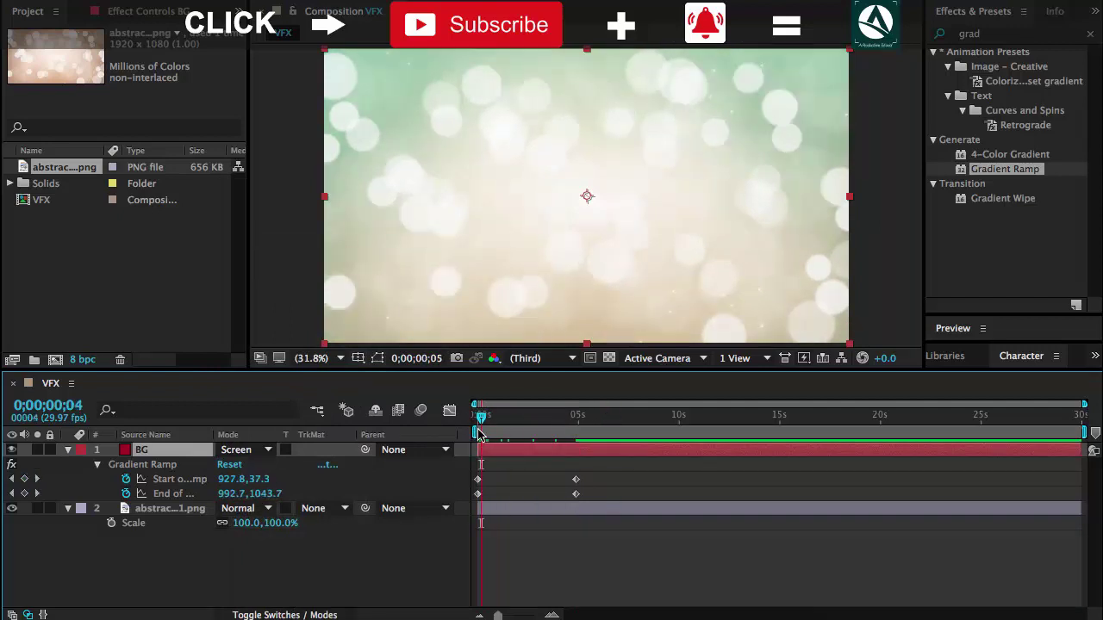
click(593, 431)
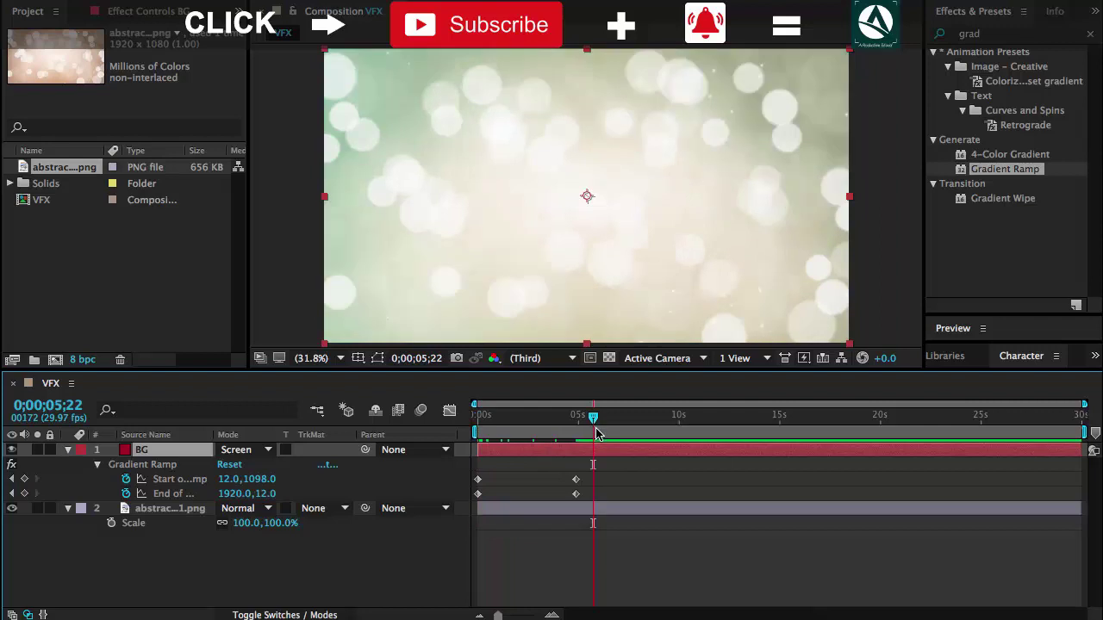
drag(589, 422, 464, 422)
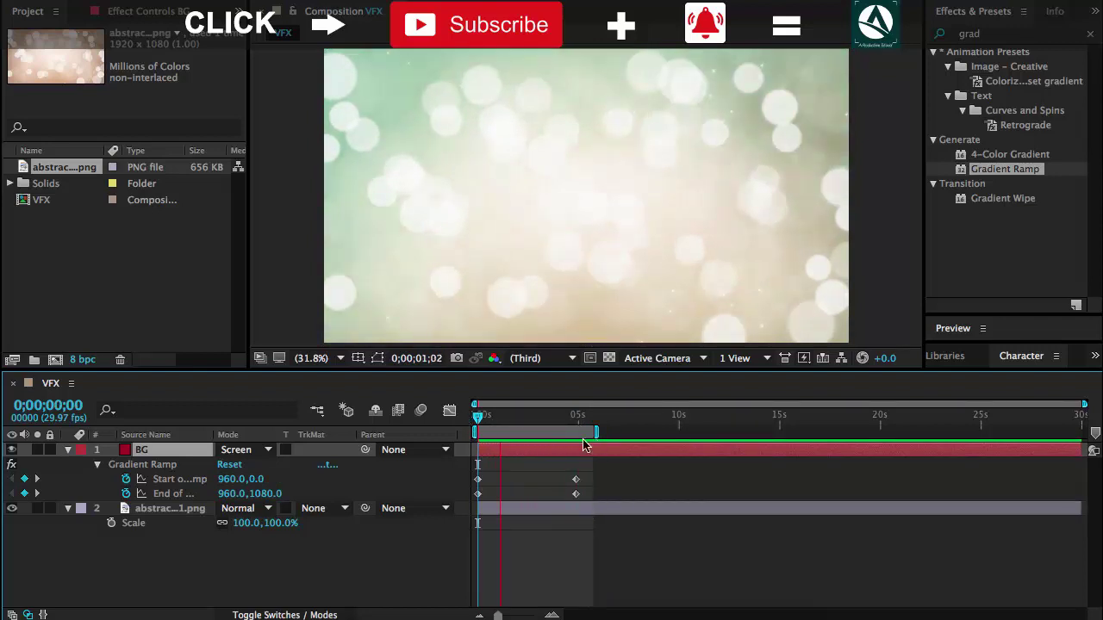
drag(551, 422, 503, 418)
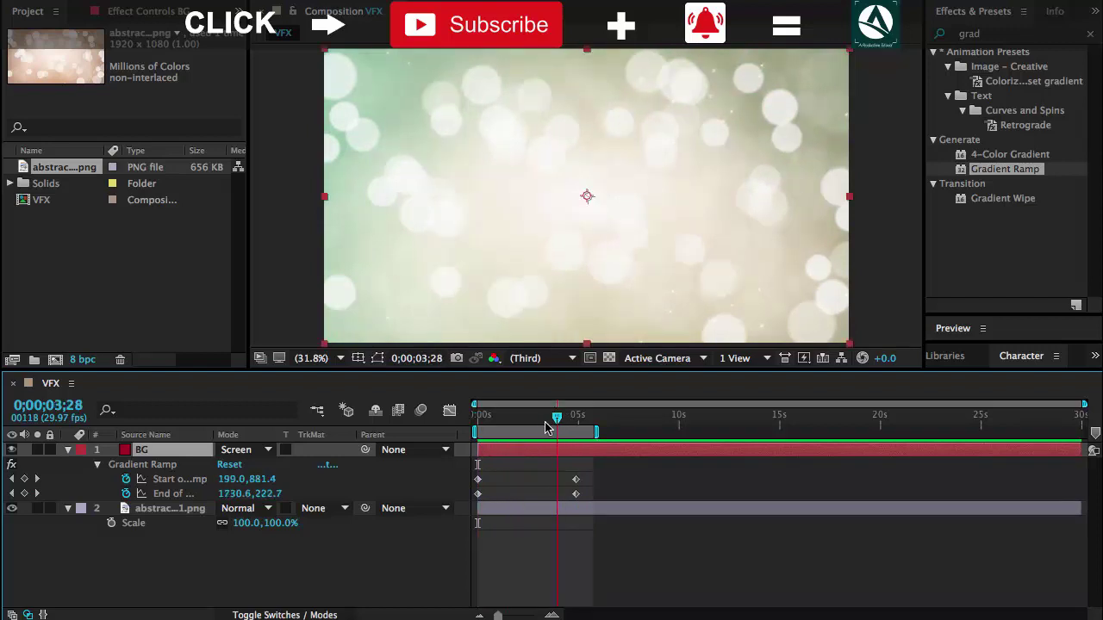
- Switch BG to Multiply and preview from the start, stopping at 0;00;01;15
click(247, 451)
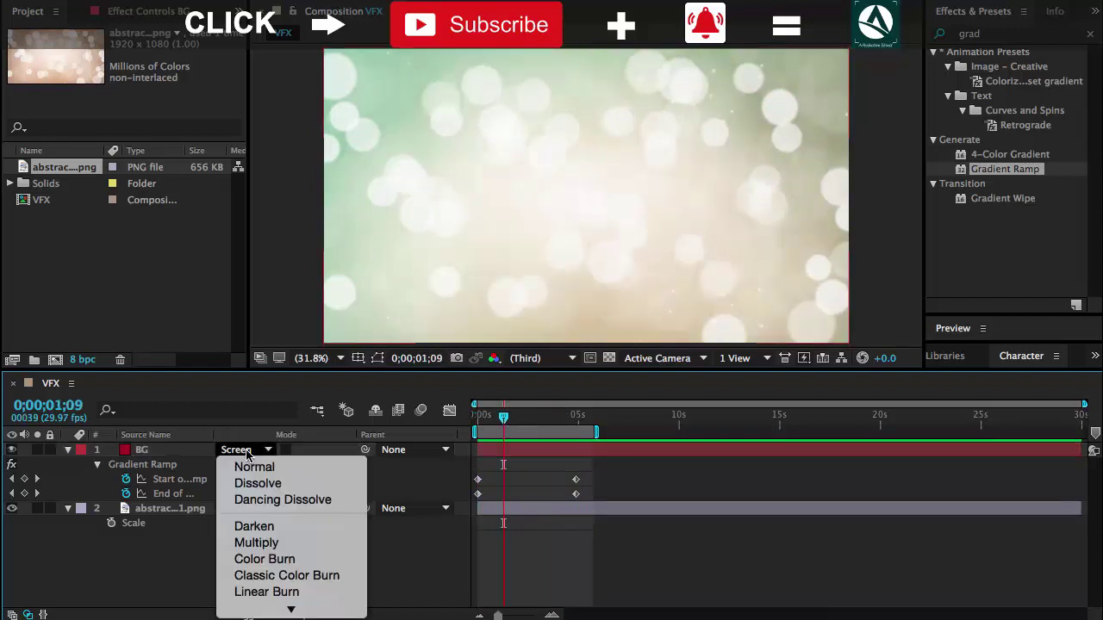
mouse_move(298, 608)
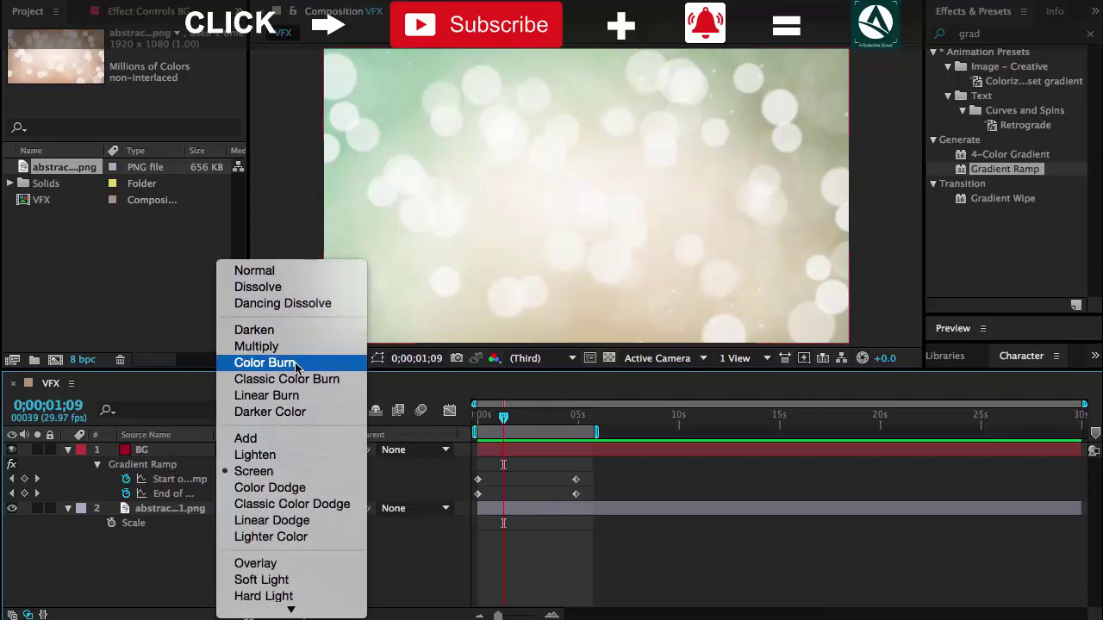
click(257, 346)
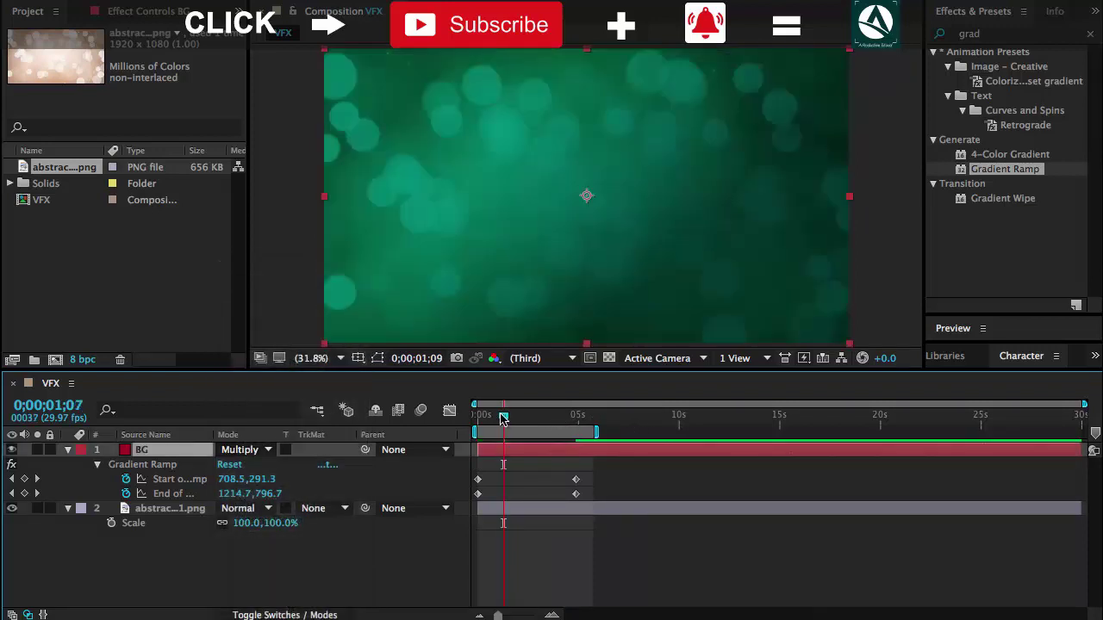
drag(504, 420, 480, 417)
key(space)
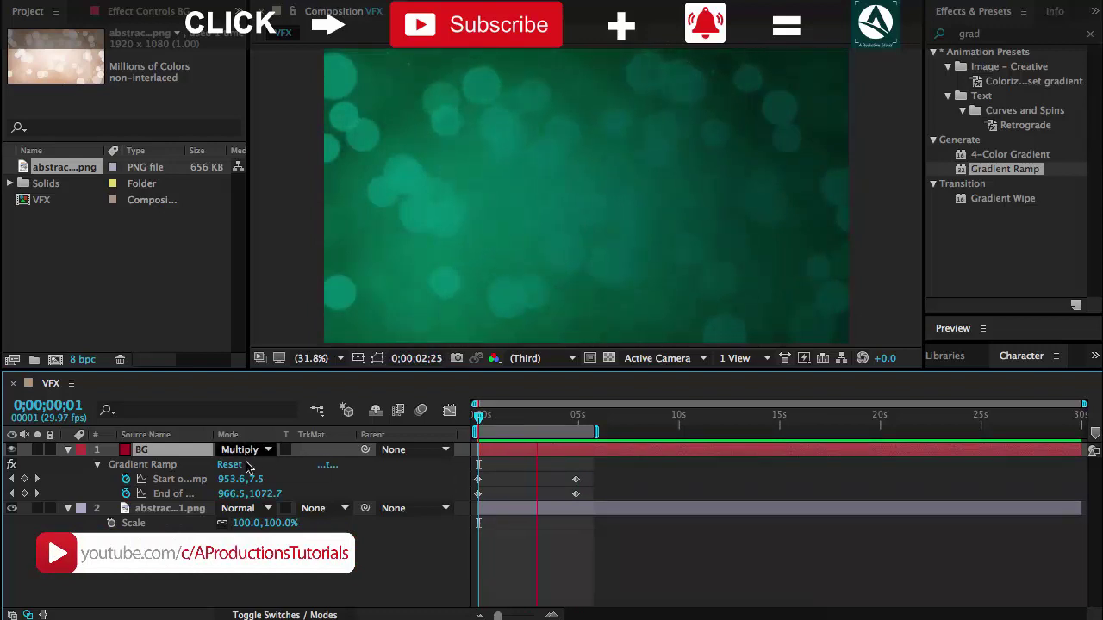
drag(528, 429, 508, 422)
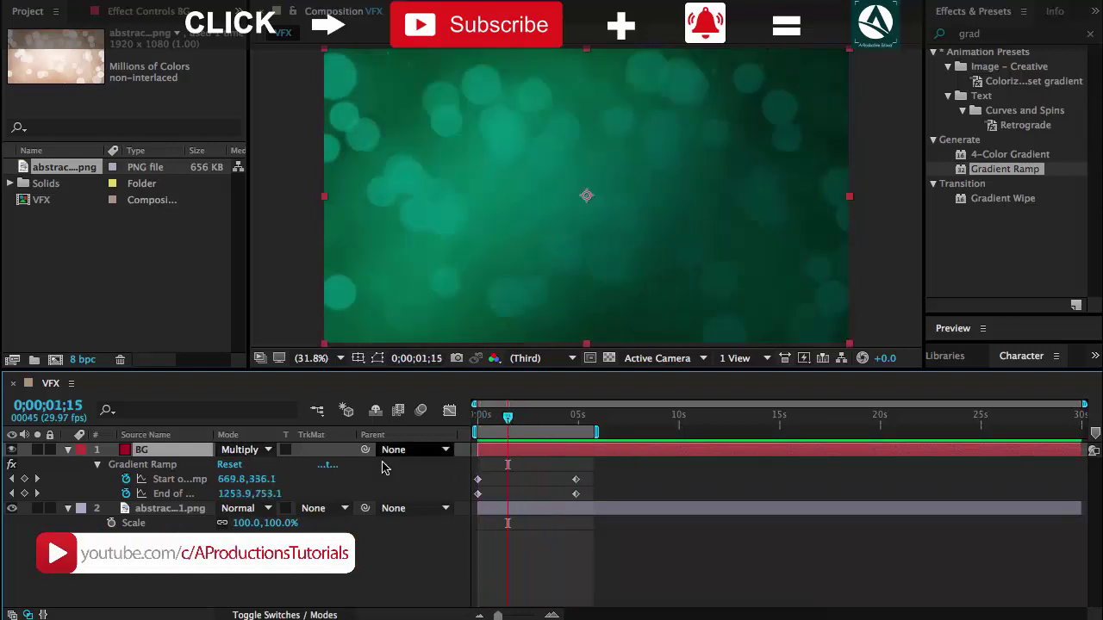
- Try Add, Color Dodge, Darker Color and Darken on BG, then settle on Multiply
click(245, 452)
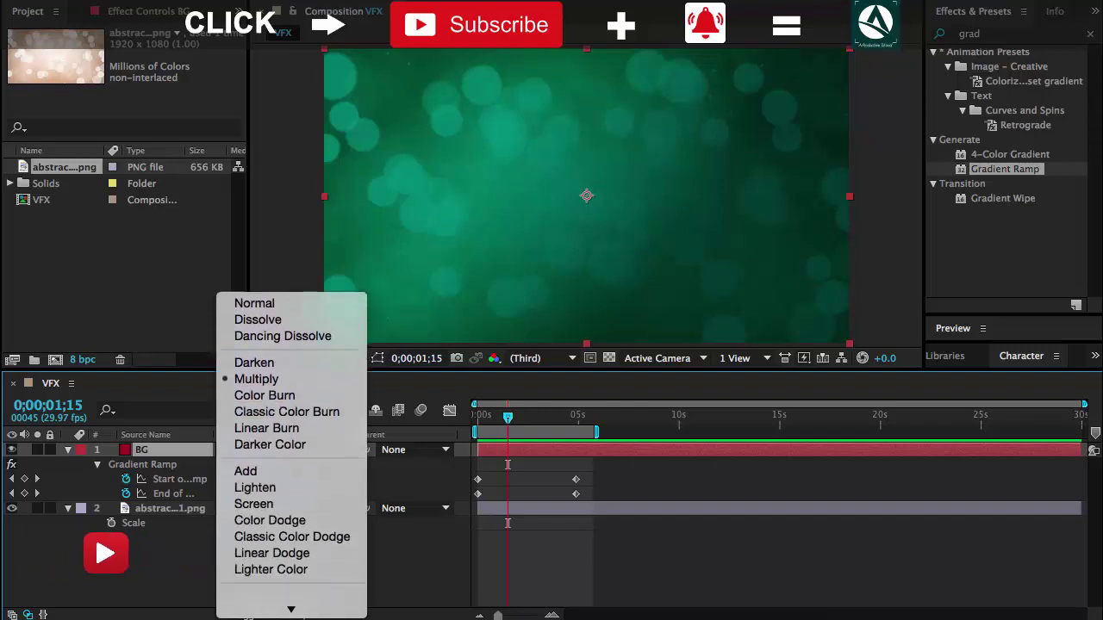
click(308, 373)
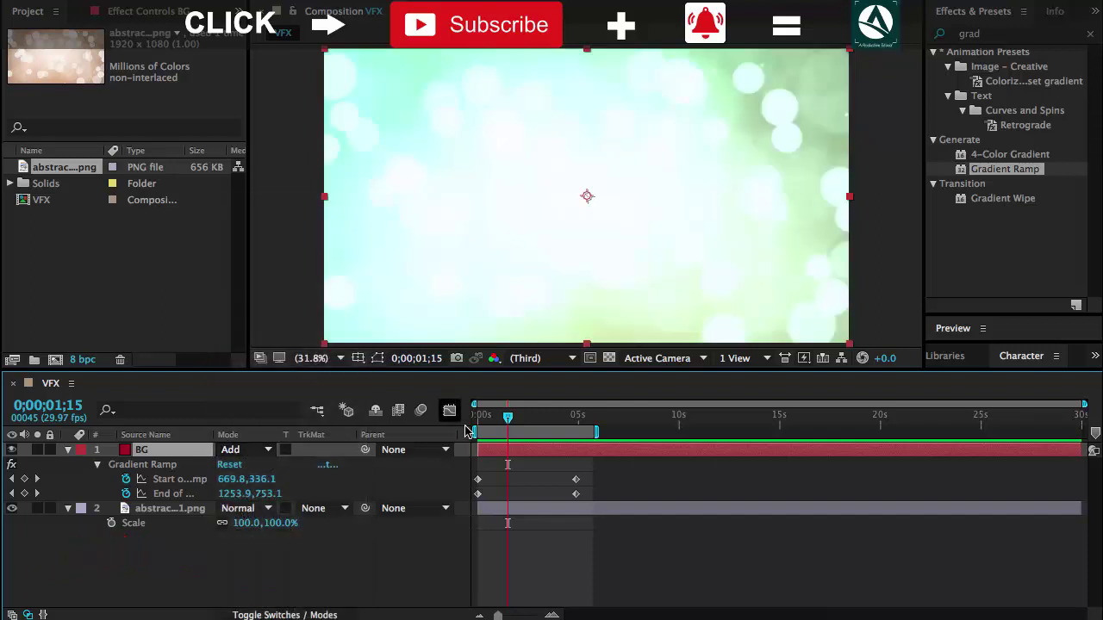
click(238, 451)
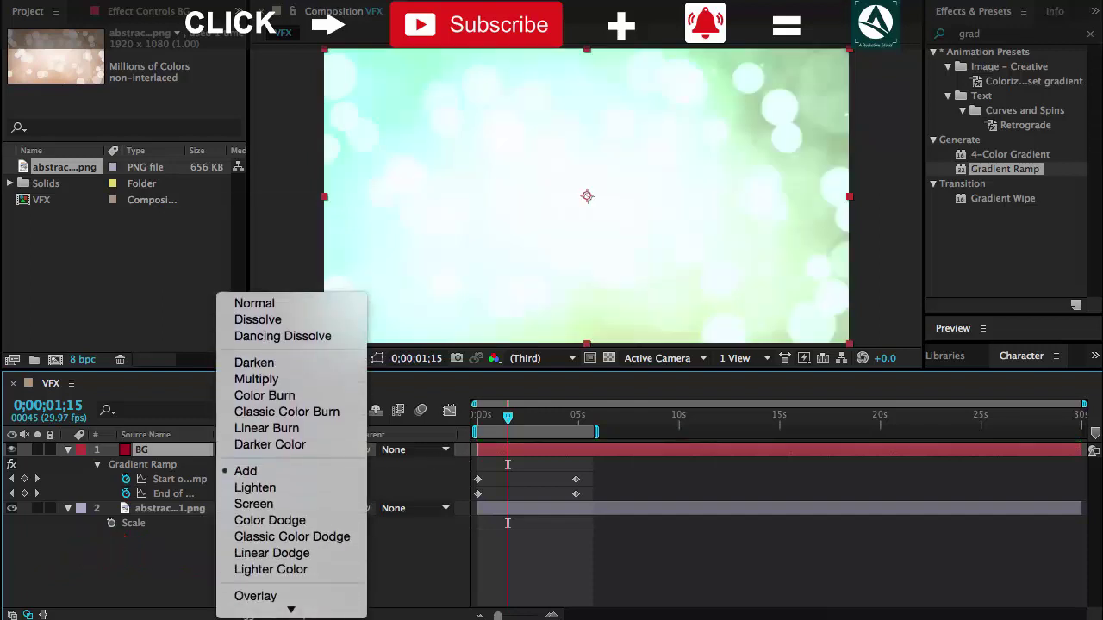
click(316, 422)
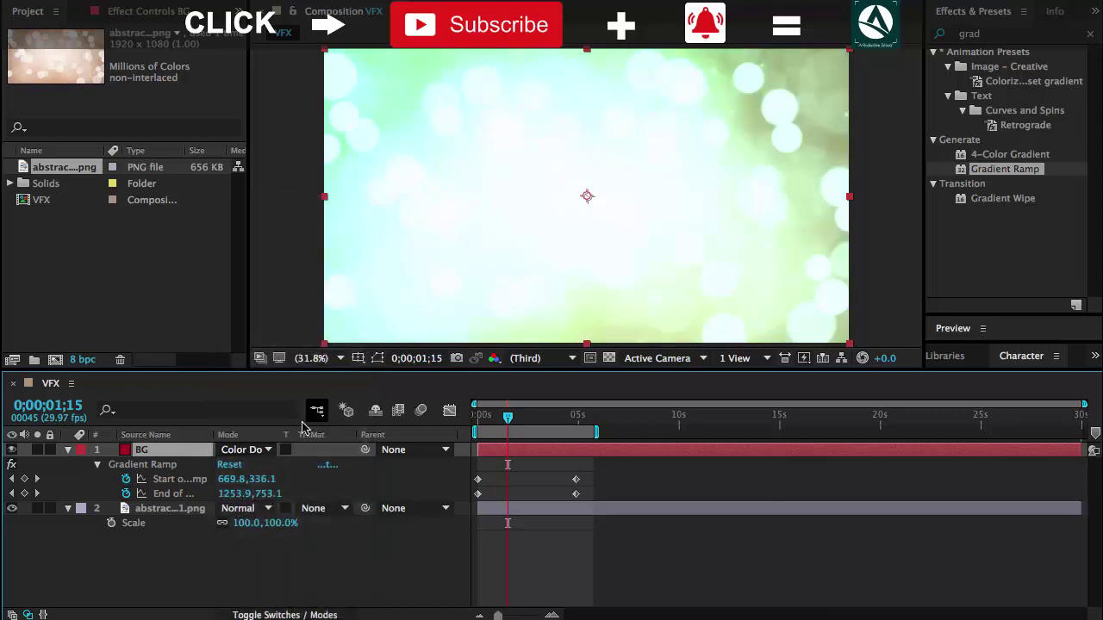
click(250, 450)
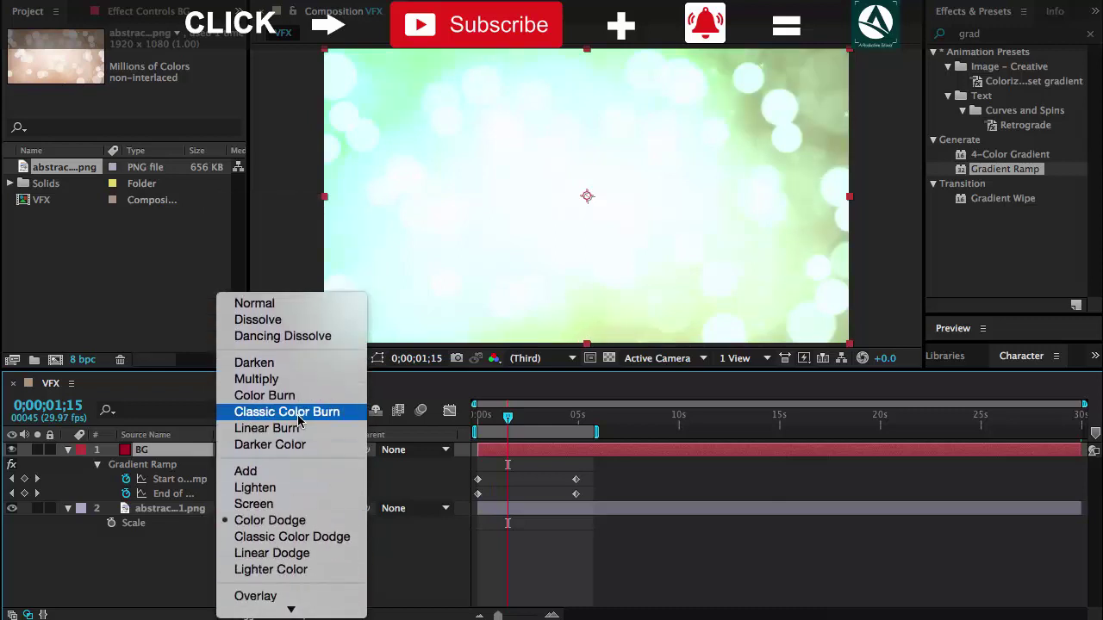
click(314, 446)
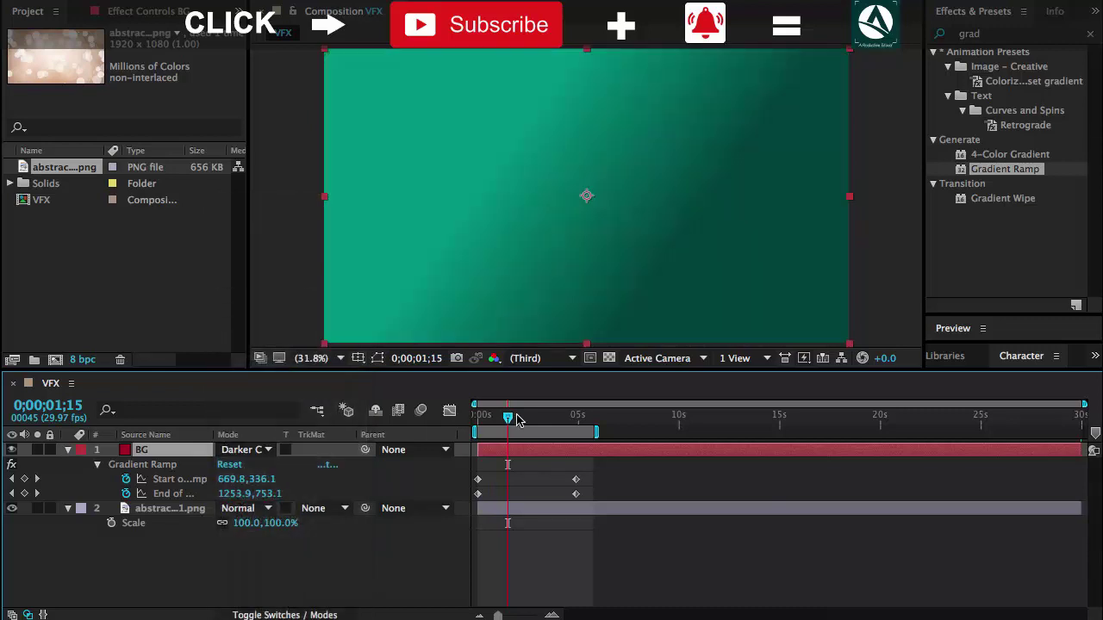
click(273, 450)
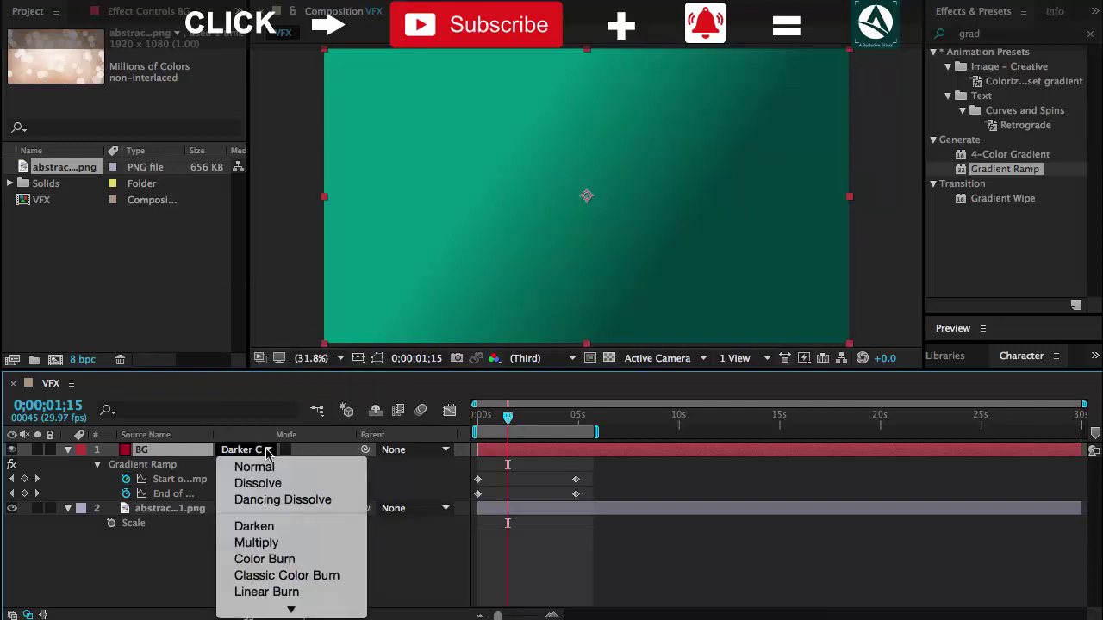
click(277, 529)
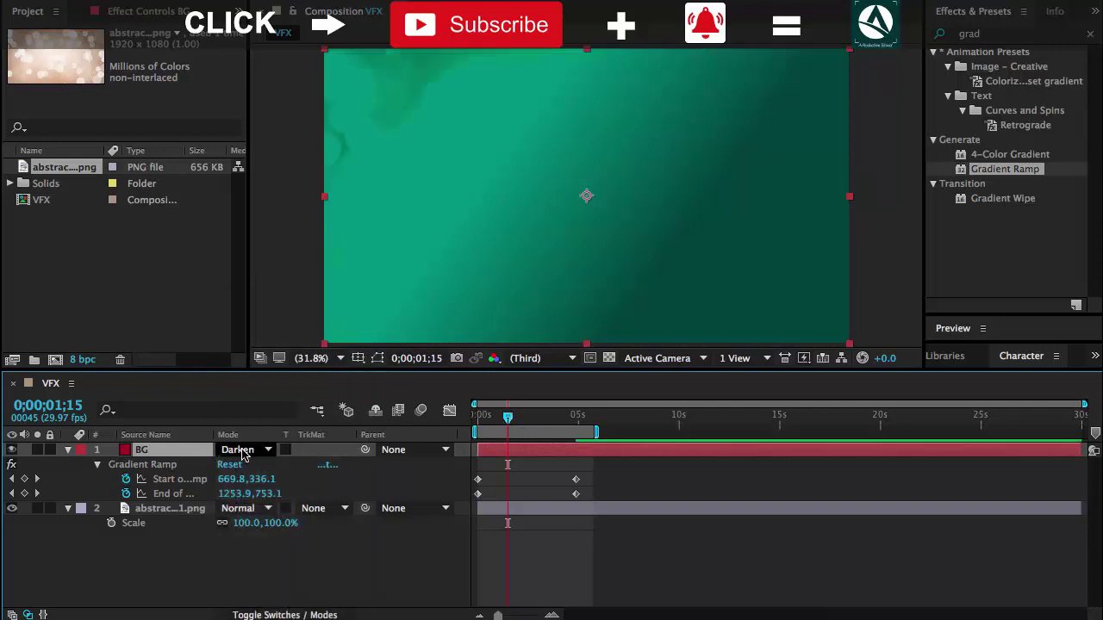
click(243, 449)
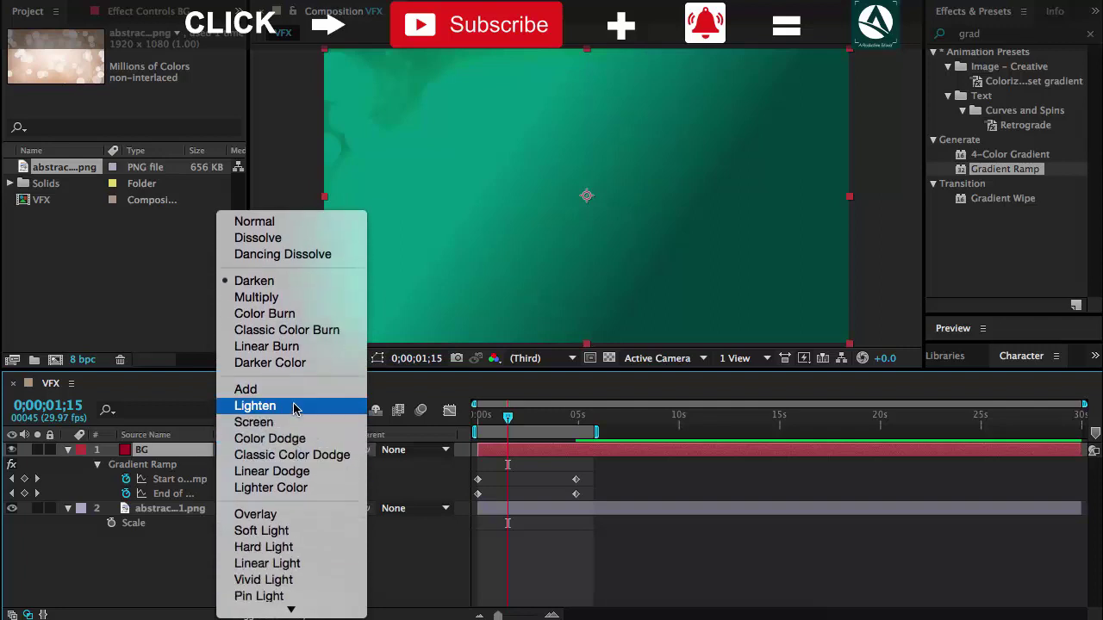
click(288, 298)
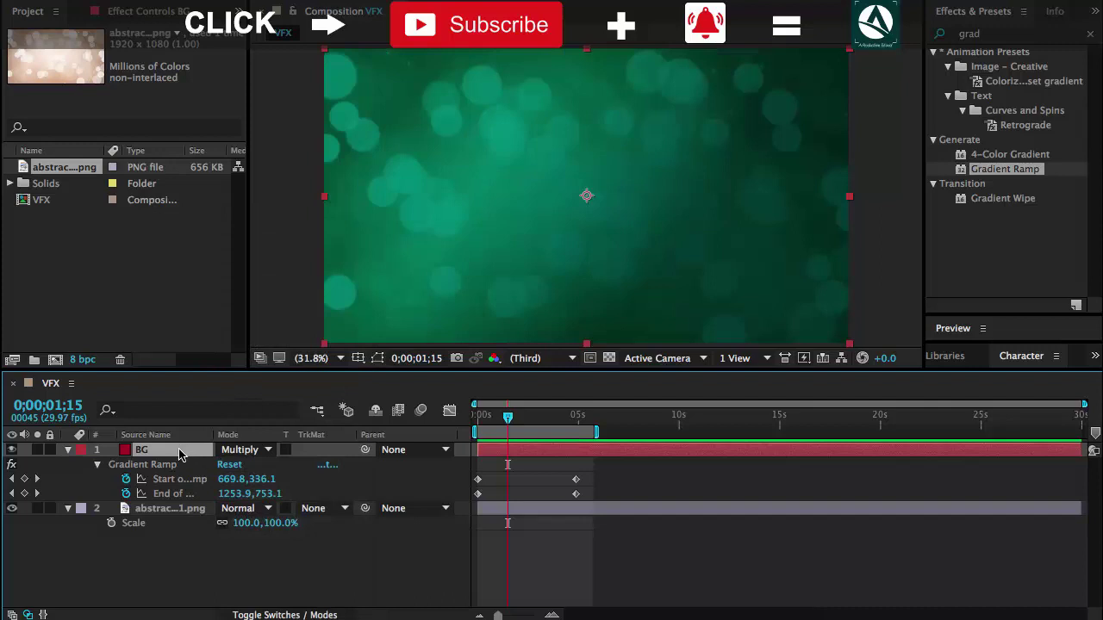
- Lower BG's Opacity to 60% and preview the result from the start
key(t)
drag(230, 465, 220, 465)
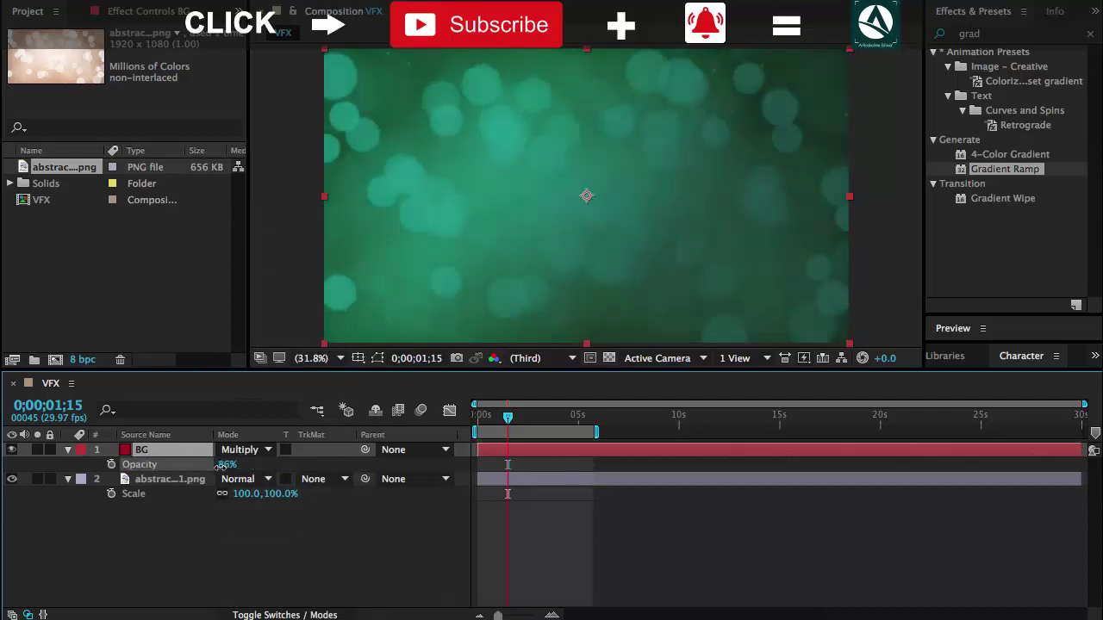
key(Return)
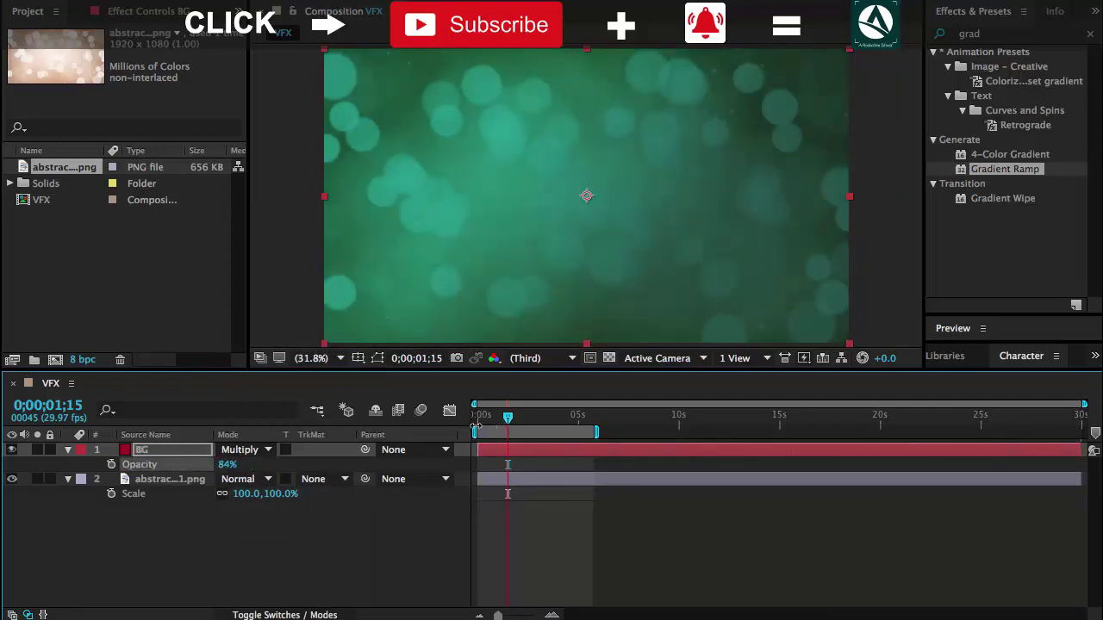
click(221, 466)
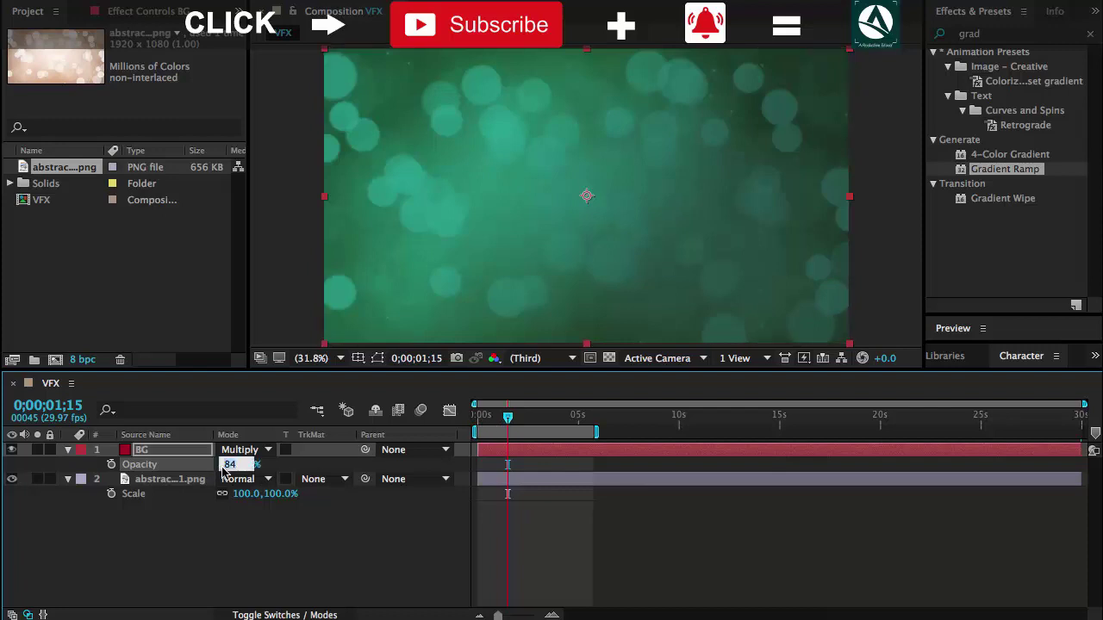
text(60)
key(Return)
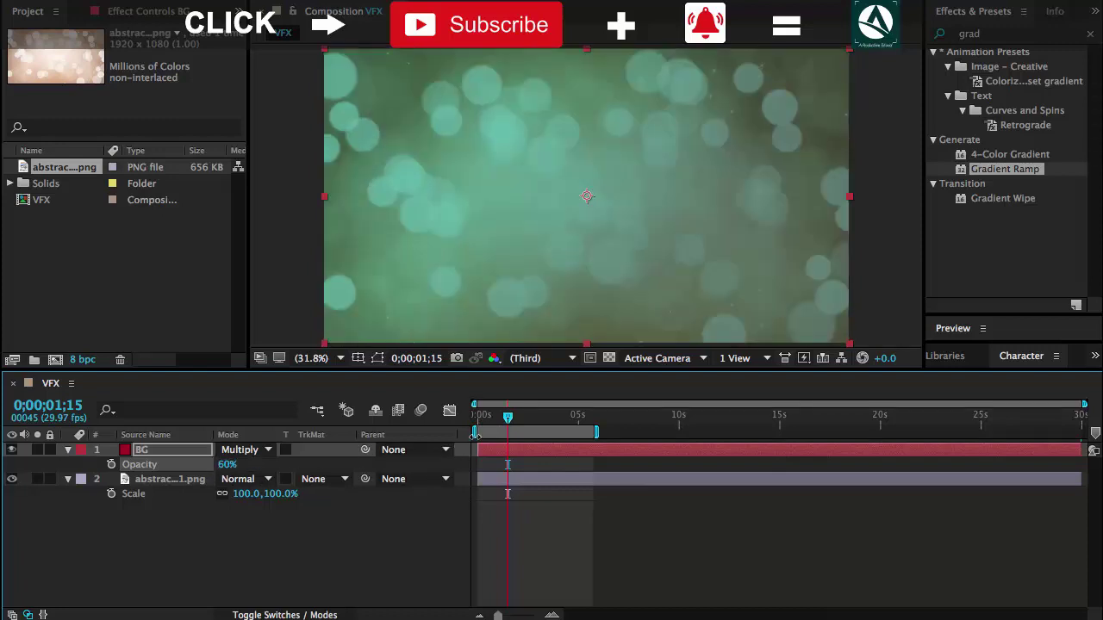
drag(495, 419, 477, 418)
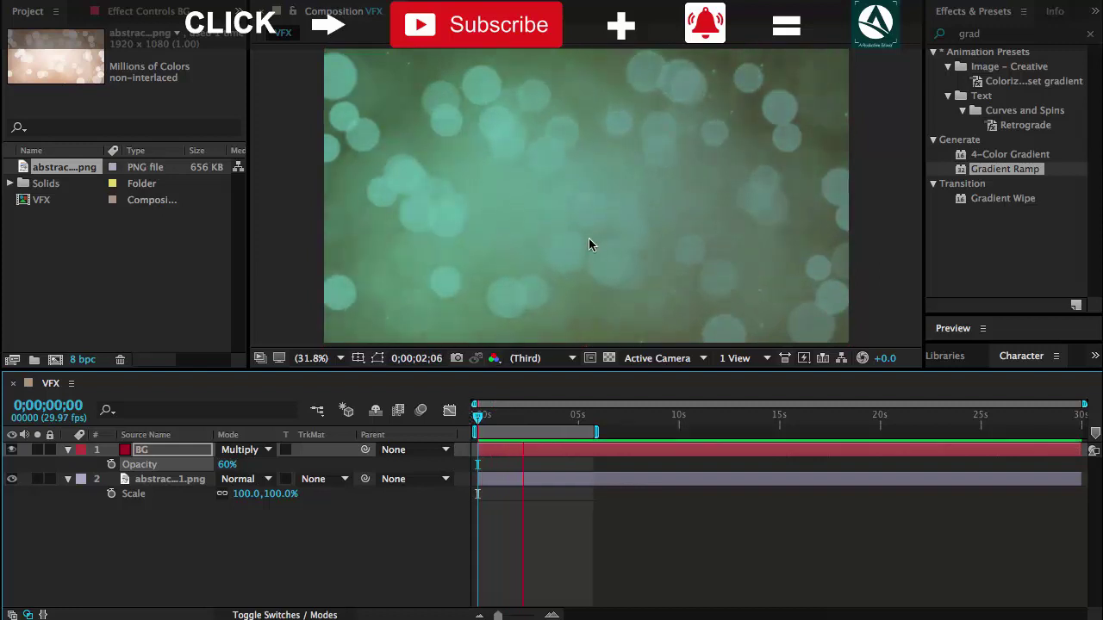
drag(522, 419, 484, 418)
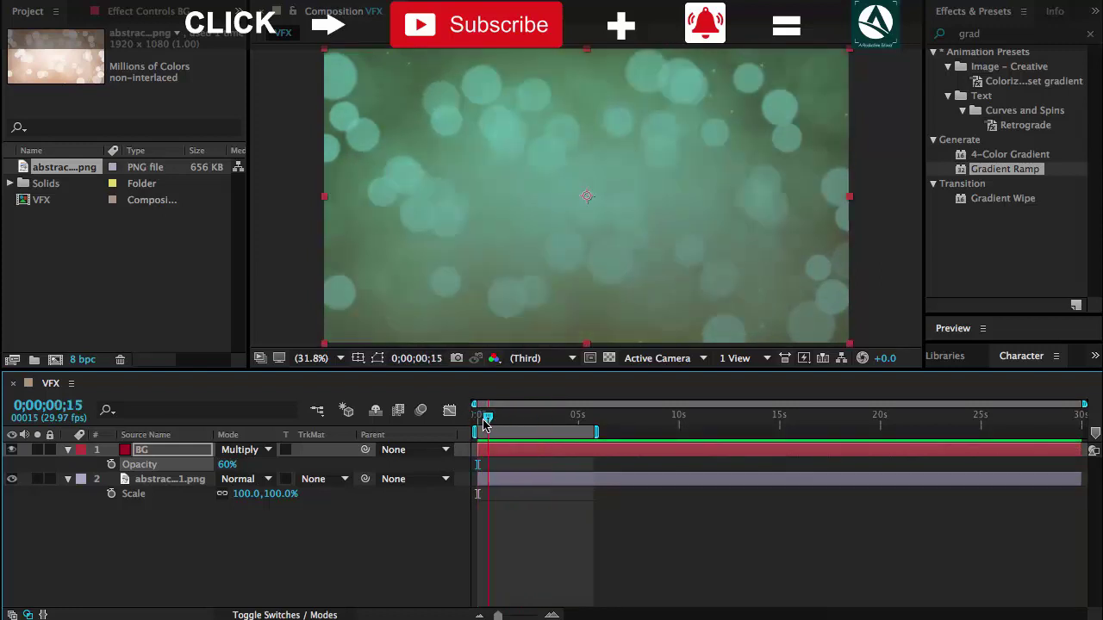
- Change BG's Opacity to 80%, then select the bokeh image layer
click(229, 464)
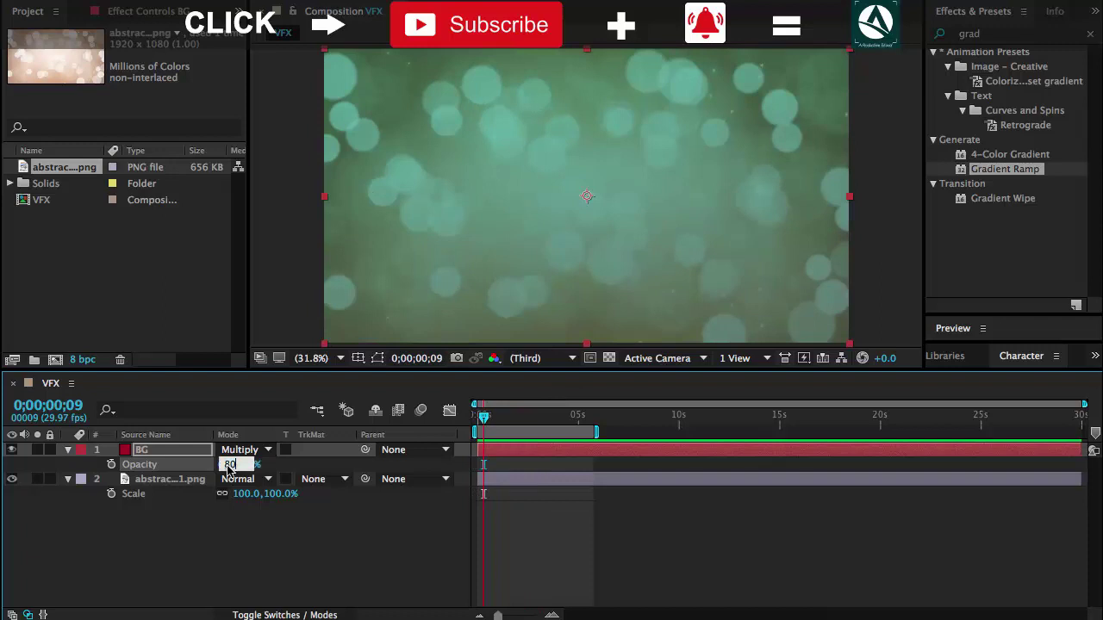
text(80)
key(Return)
click(183, 482)
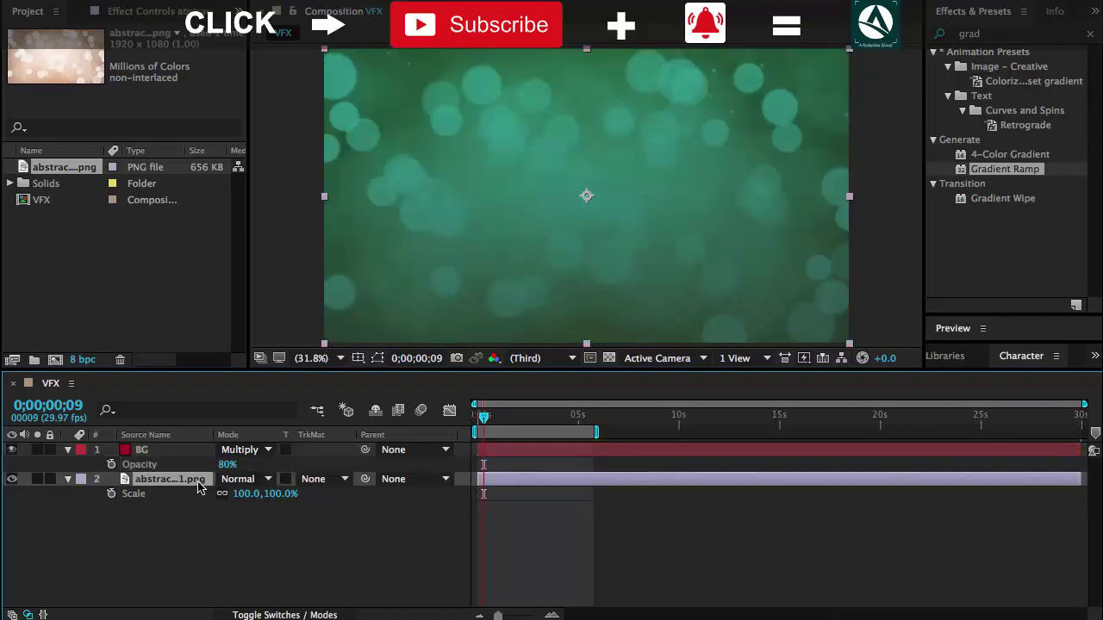
- Keyframe the bokeh layer's Scale at 100% at the start and 110% near six seconds
key(s)
key(s)
click(112, 493)
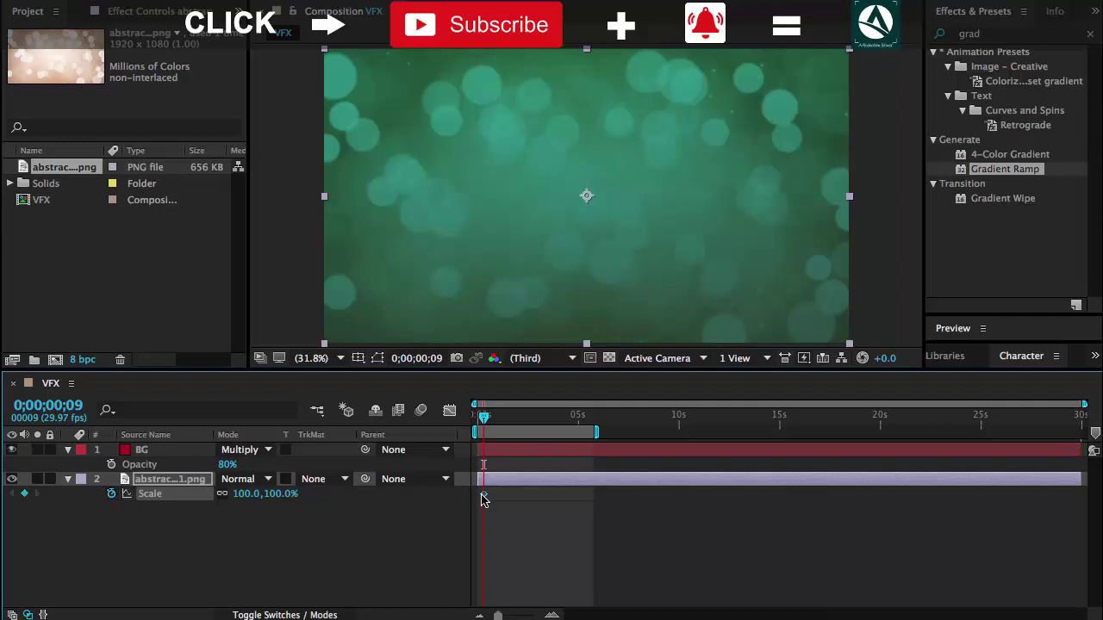
drag(484, 416, 594, 416)
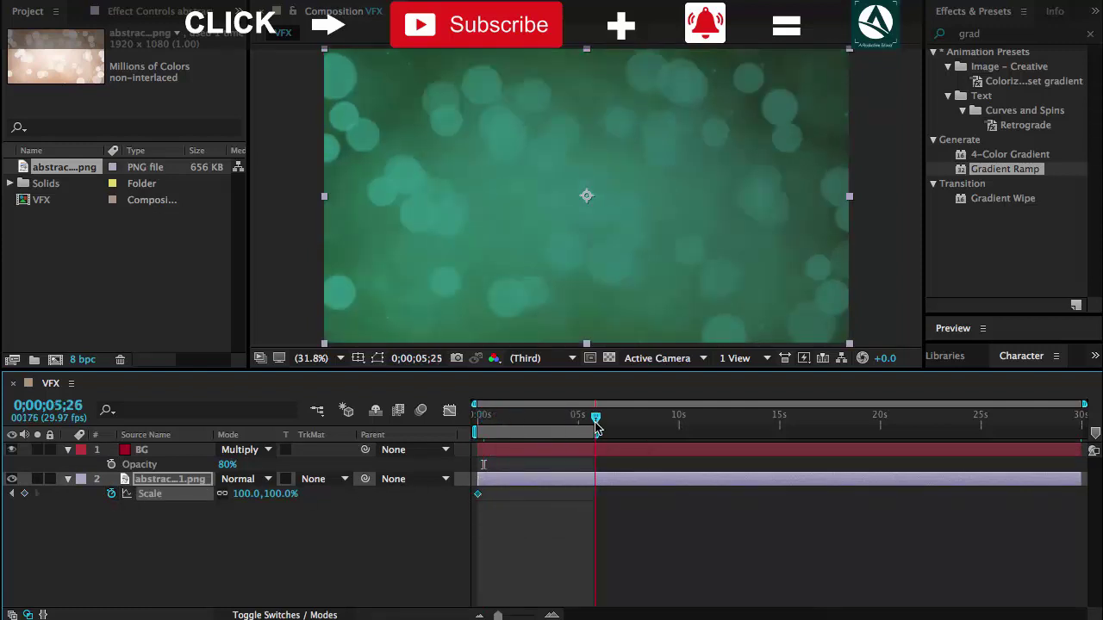
click(249, 496)
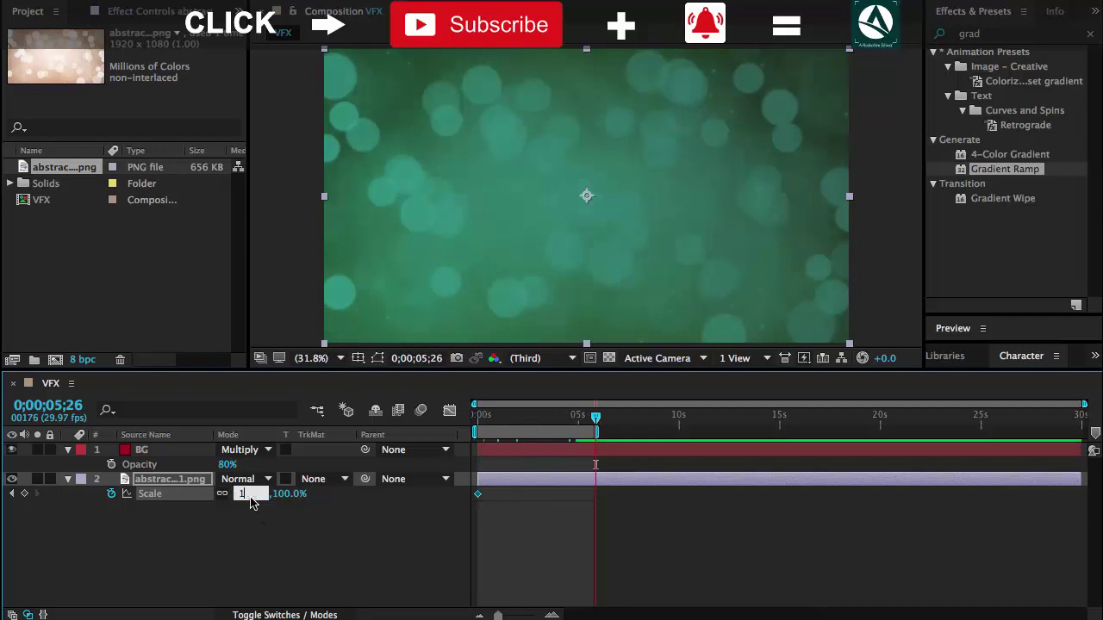
text(10)
key(Return)
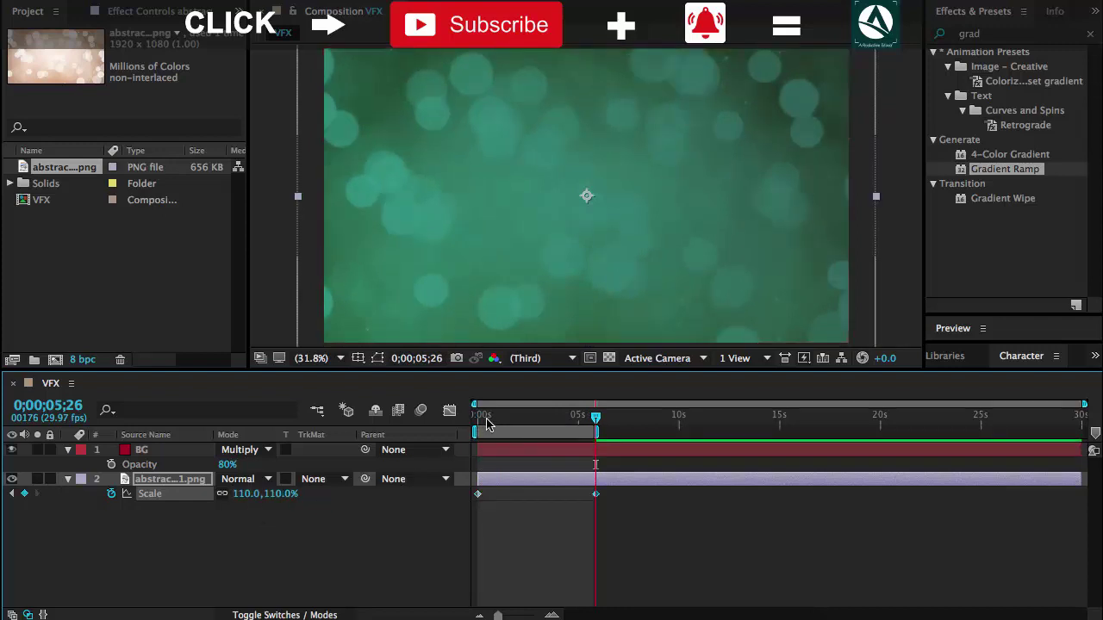
drag(485, 418, 447, 423)
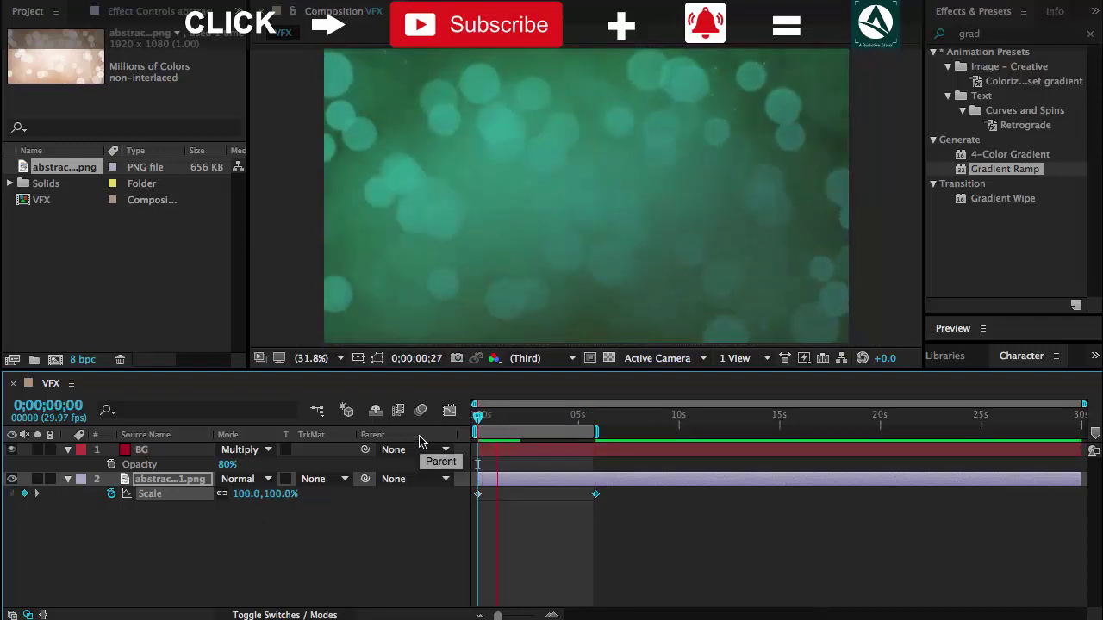
key(space)
- Select all keyframes on both layers and apply Keyframe Assistant > Easy Ease
drag(276, 538, 157, 422)
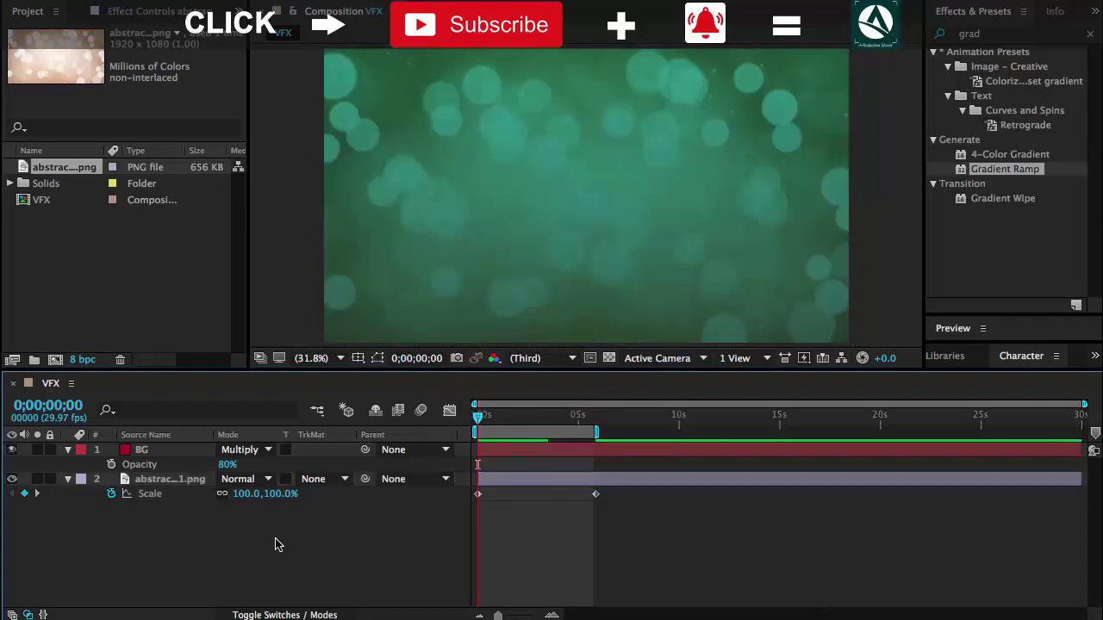
key(u)
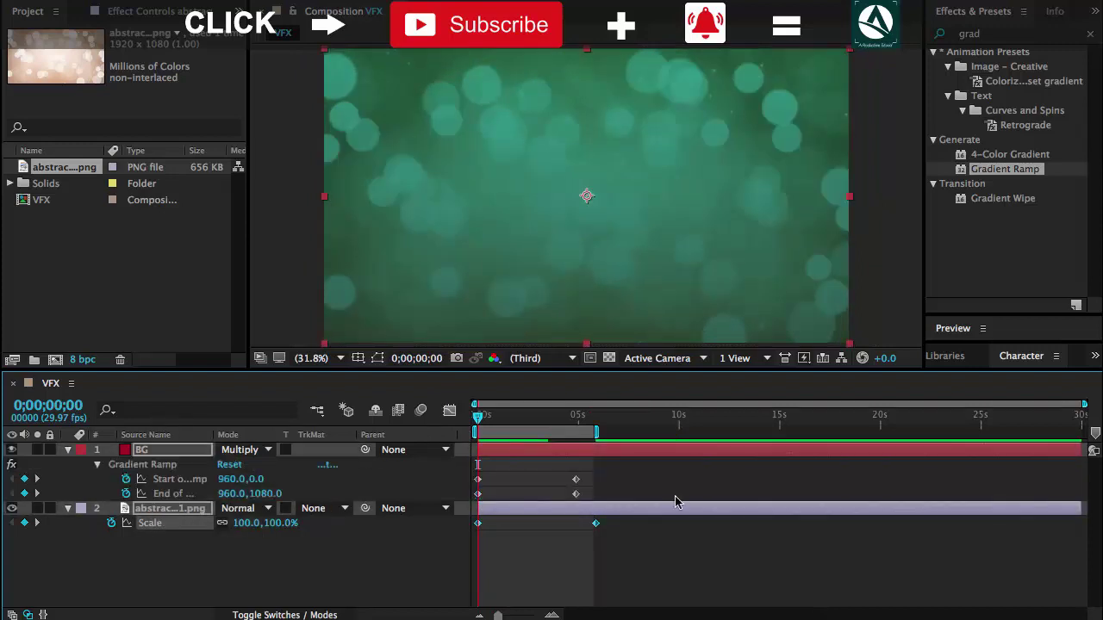
drag(652, 476, 459, 546)
right_click(478, 525)
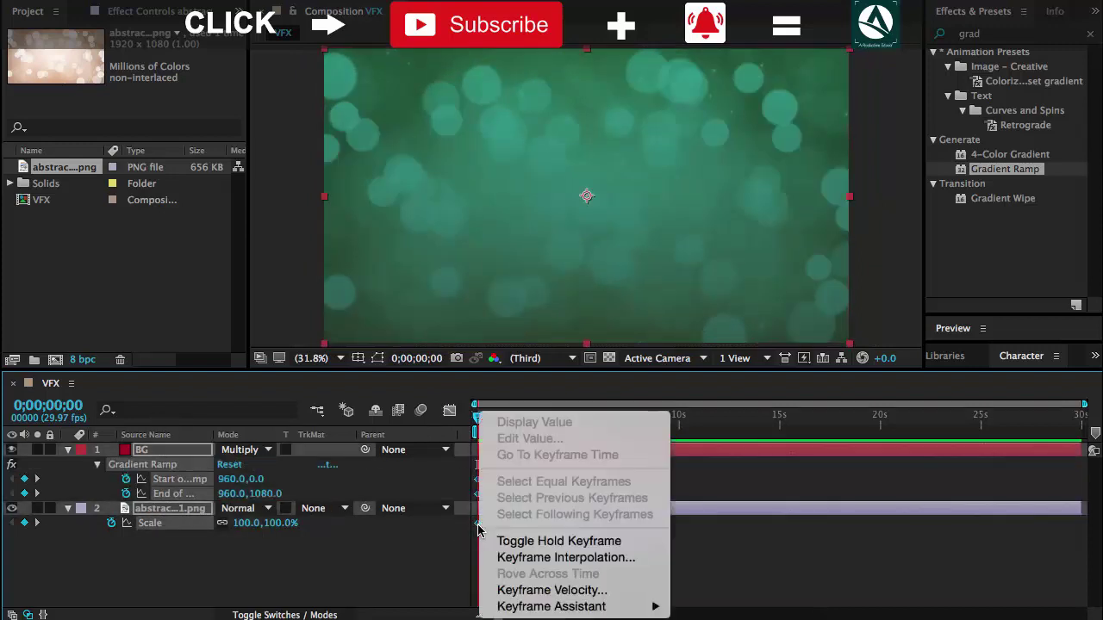
mouse_move(653, 610)
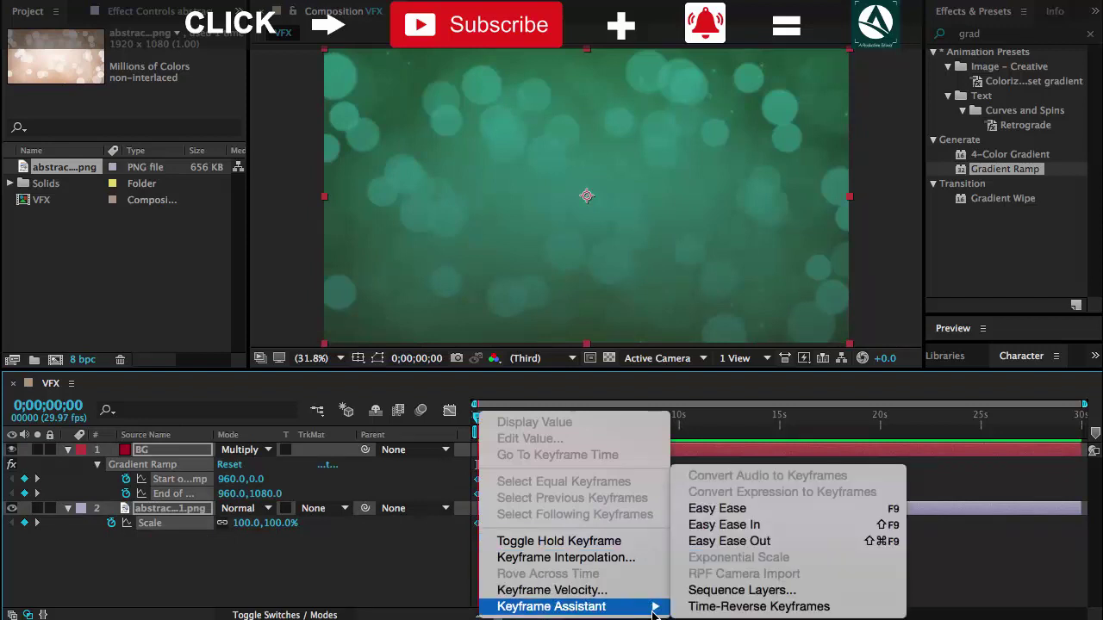
click(761, 513)
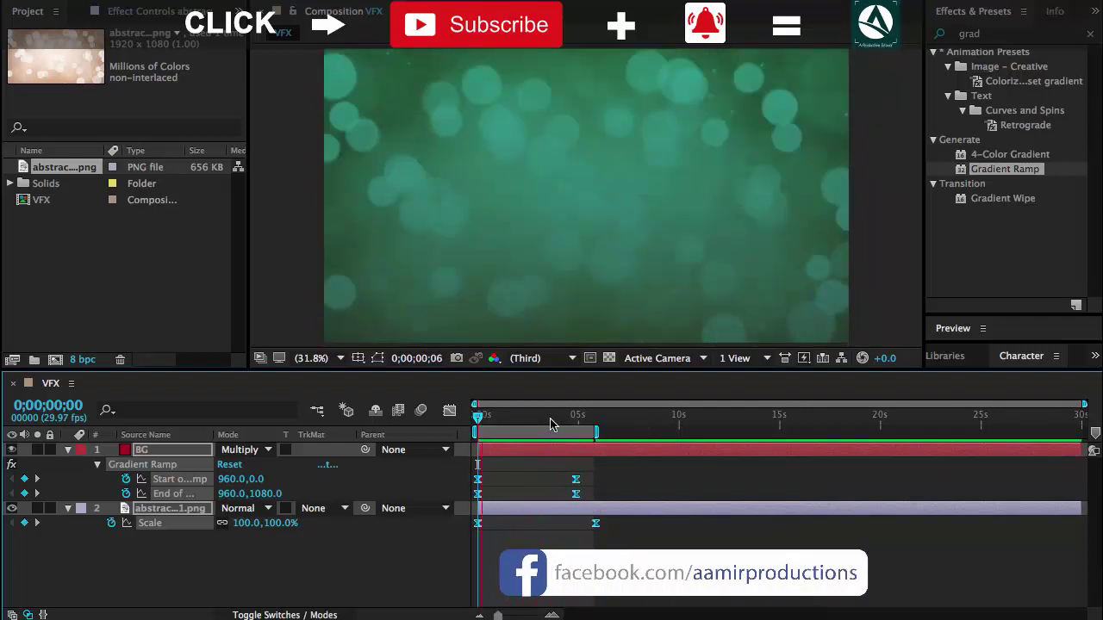
- Return to the start, inspect BG's Gradient Ramp effect, and collapse the layer properties
mouse_move(554, 422)
mouse_down()
mouse_move(465, 429)
mouse_move(477, 428)
mouse_up()
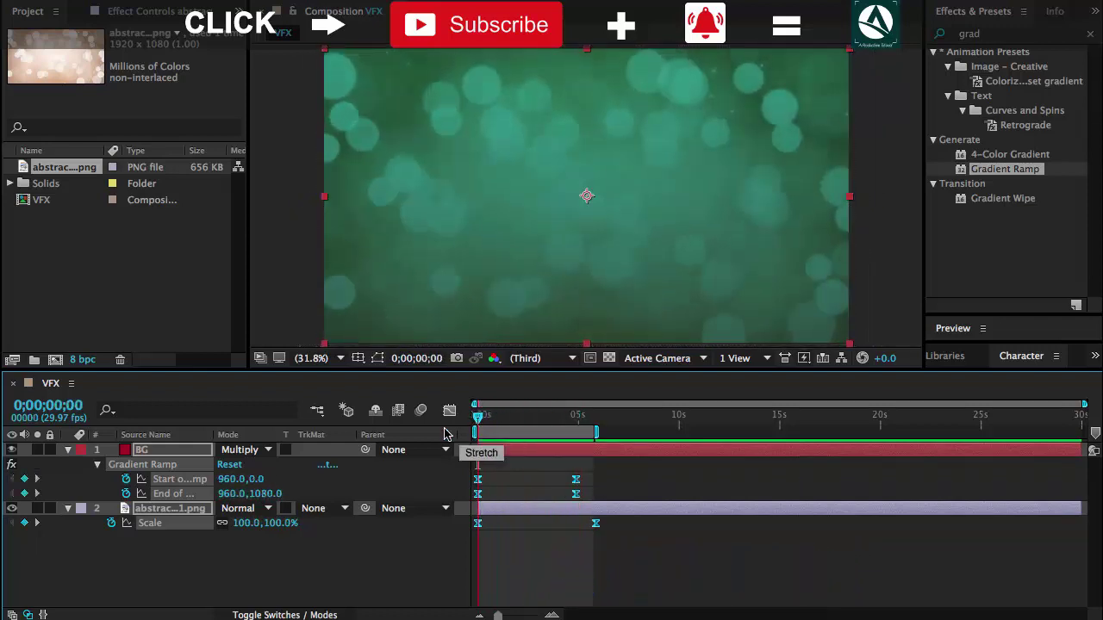
click(155, 576)
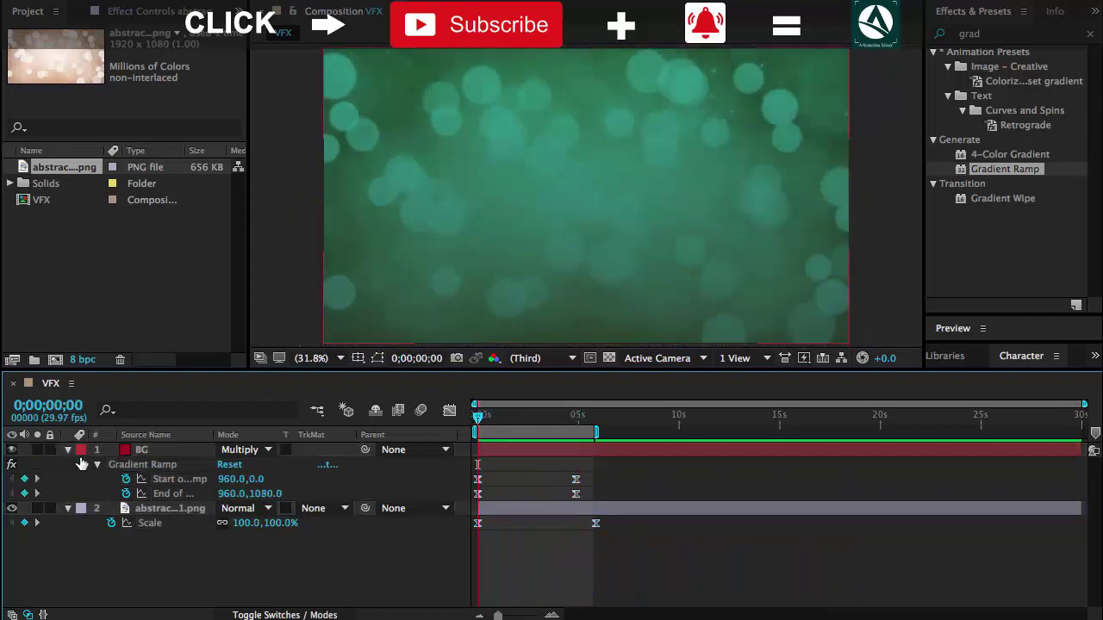
click(147, 469)
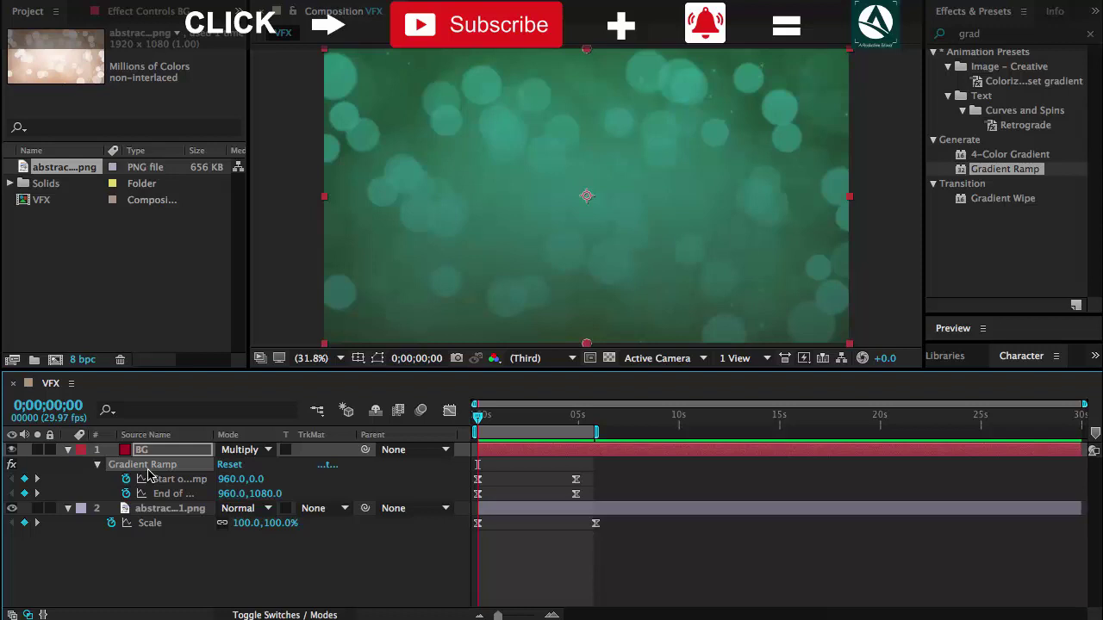
click(73, 458)
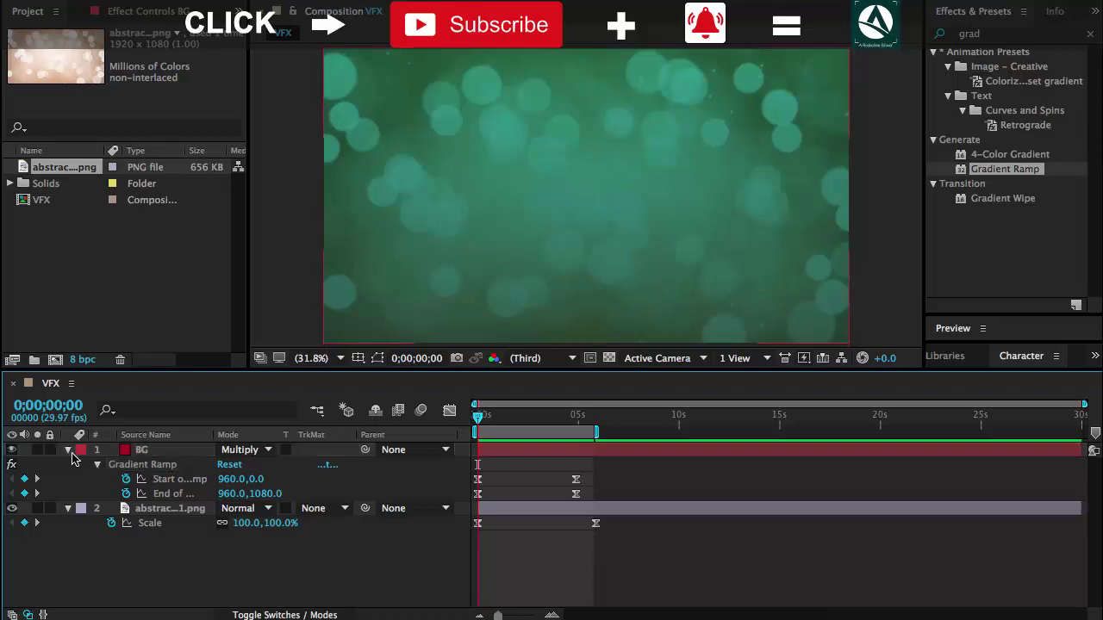
click(68, 450)
- Collapse the remaining layer properties and create the new Line_wipe composition
click(68, 464)
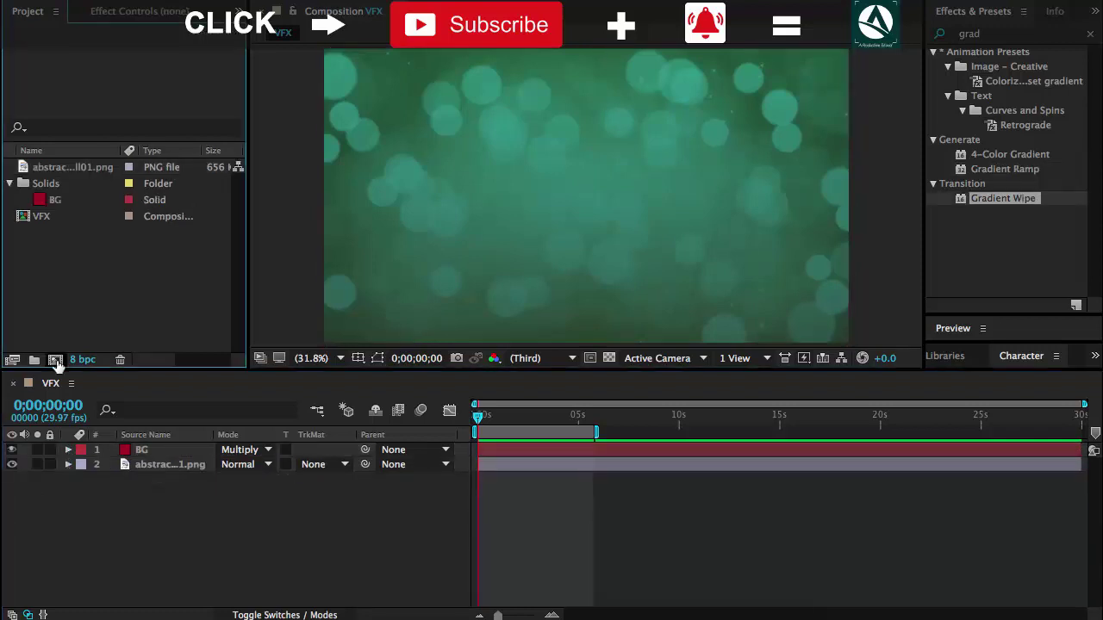
click(55, 361)
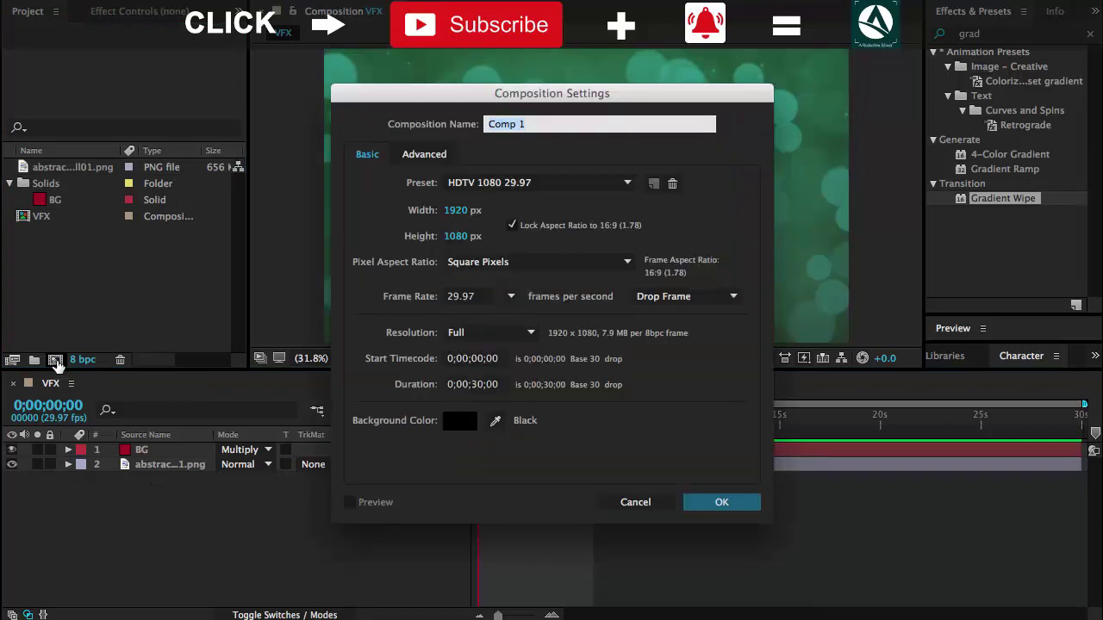
text(Line_wipe)
key(Return)
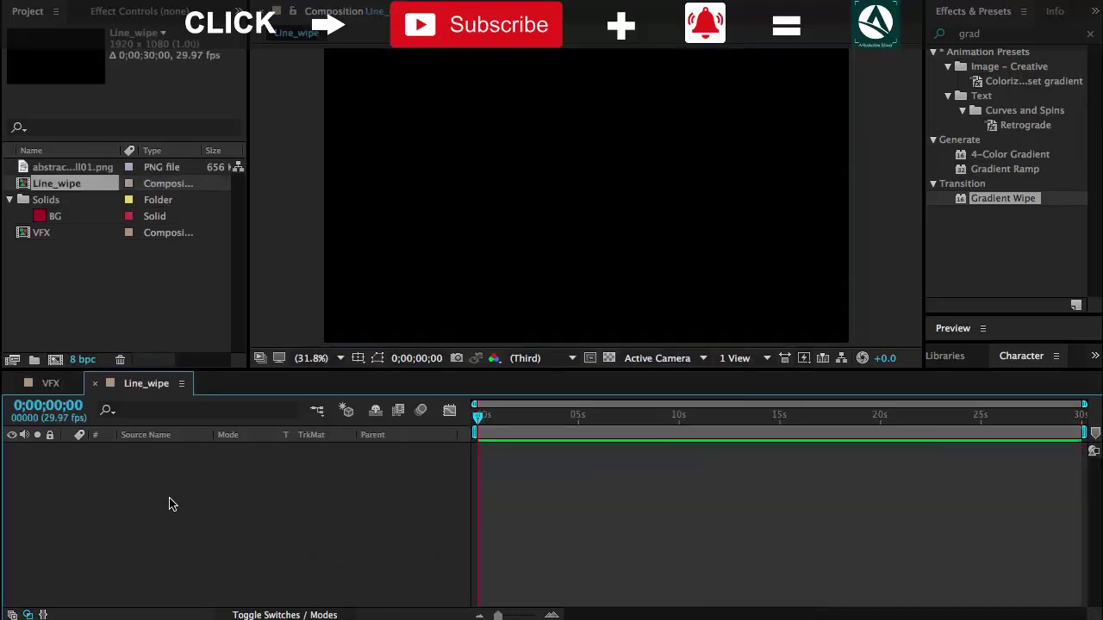
- Add a new full-frame solid with default settings and search Effects & Presets for 'line'
right_click(371, 479)
mouse_move(498, 463)
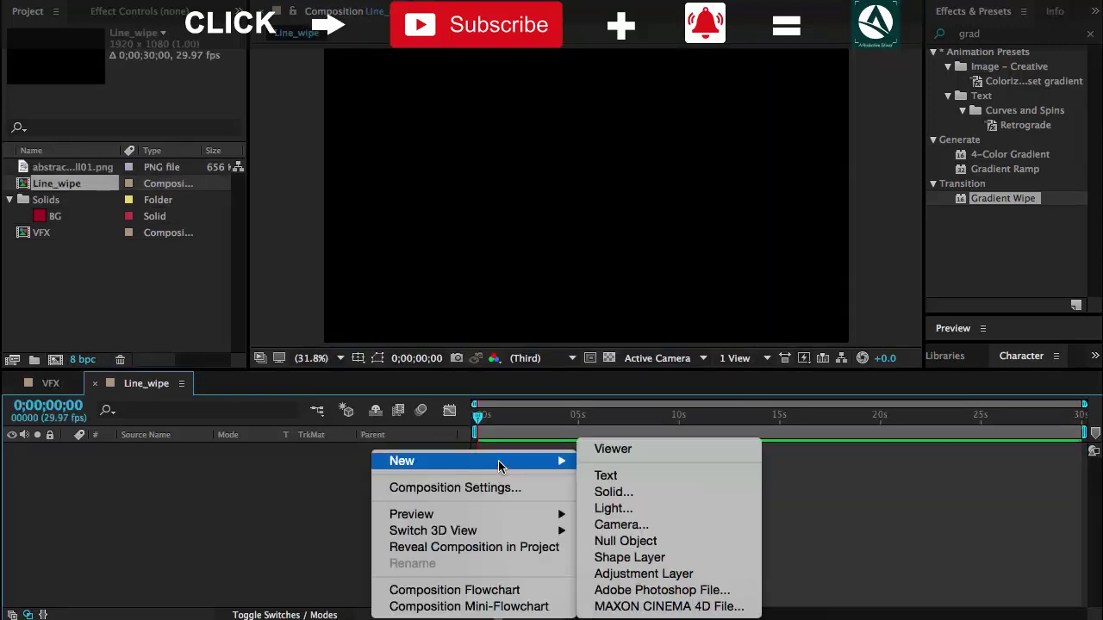
click(600, 495)
click(738, 485)
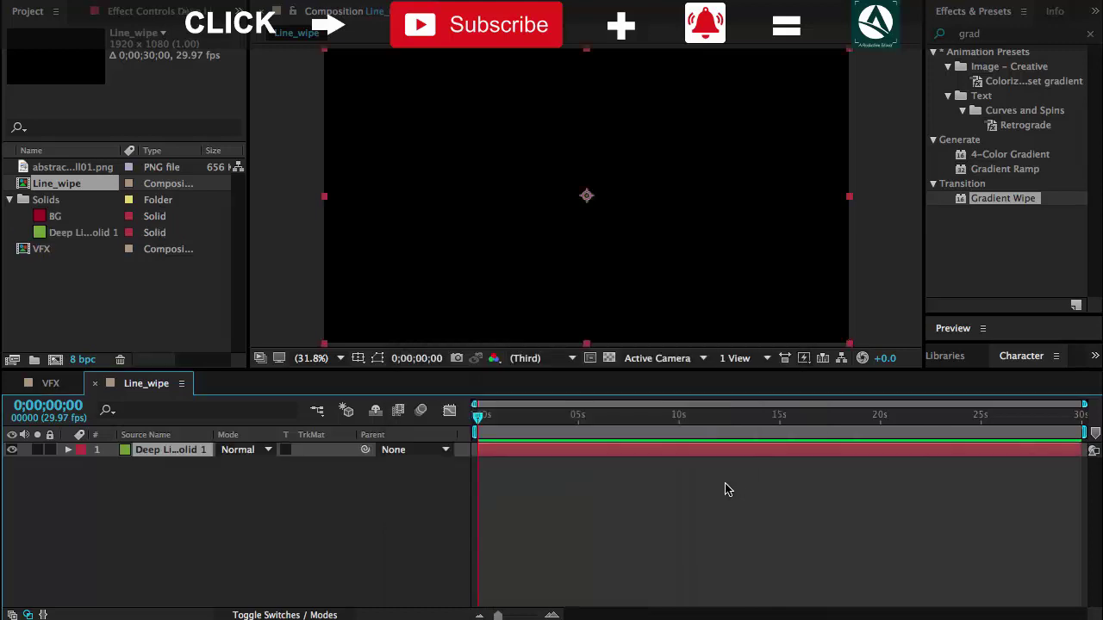
click(997, 35)
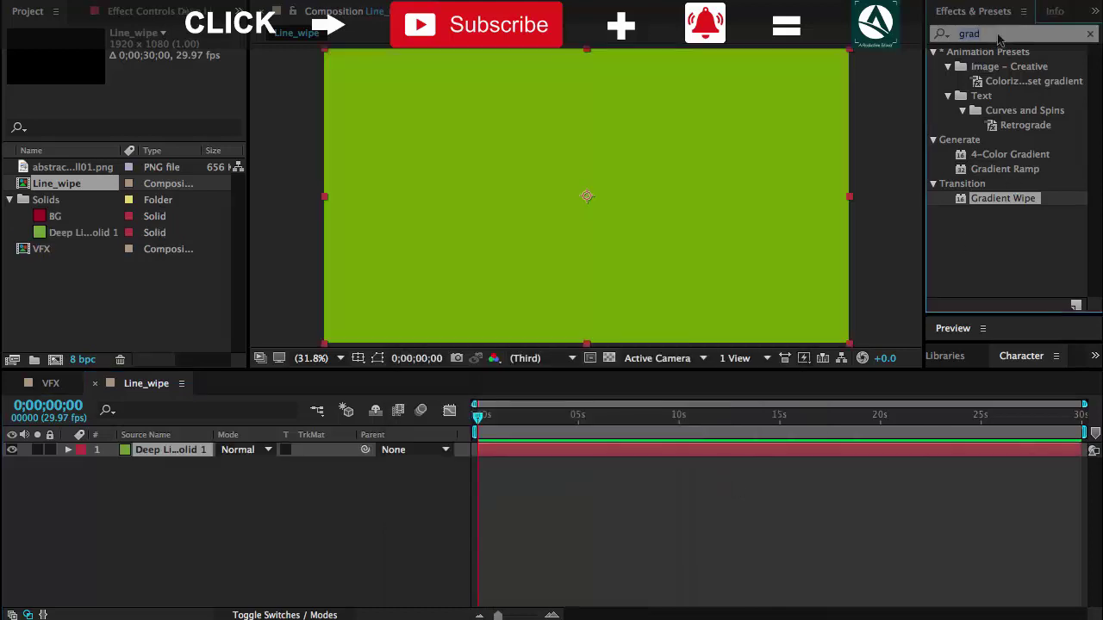
text(line)
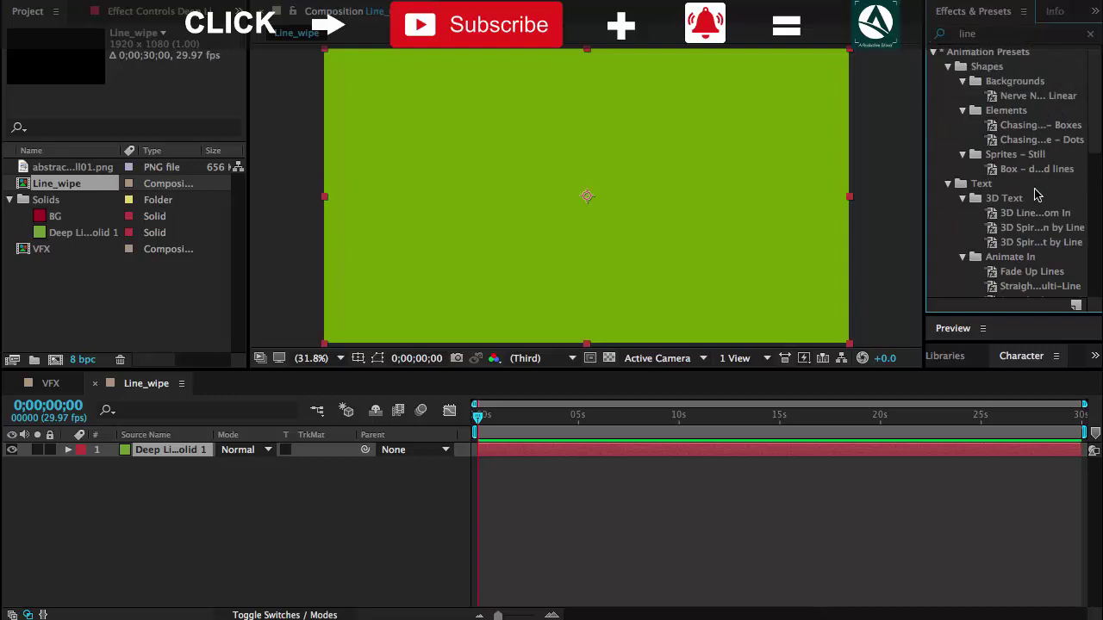
- Find Linear Wipe among the 'line' results and apply it to the green solid via Effect > Transition
scroll(1036, 195, down, 5)
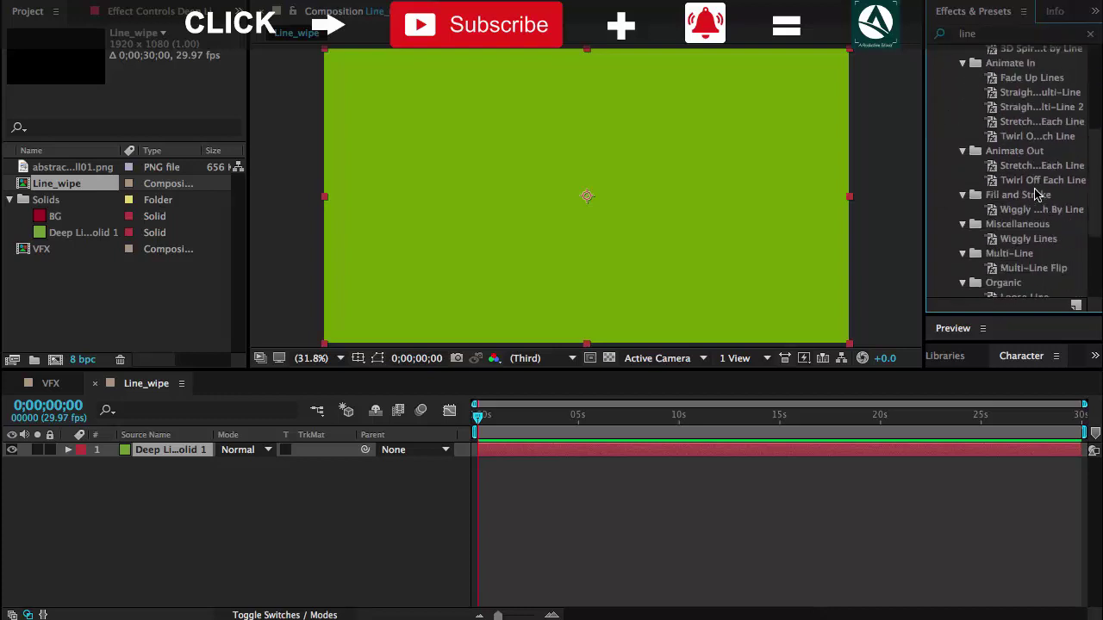
scroll(1037, 194, down, 4)
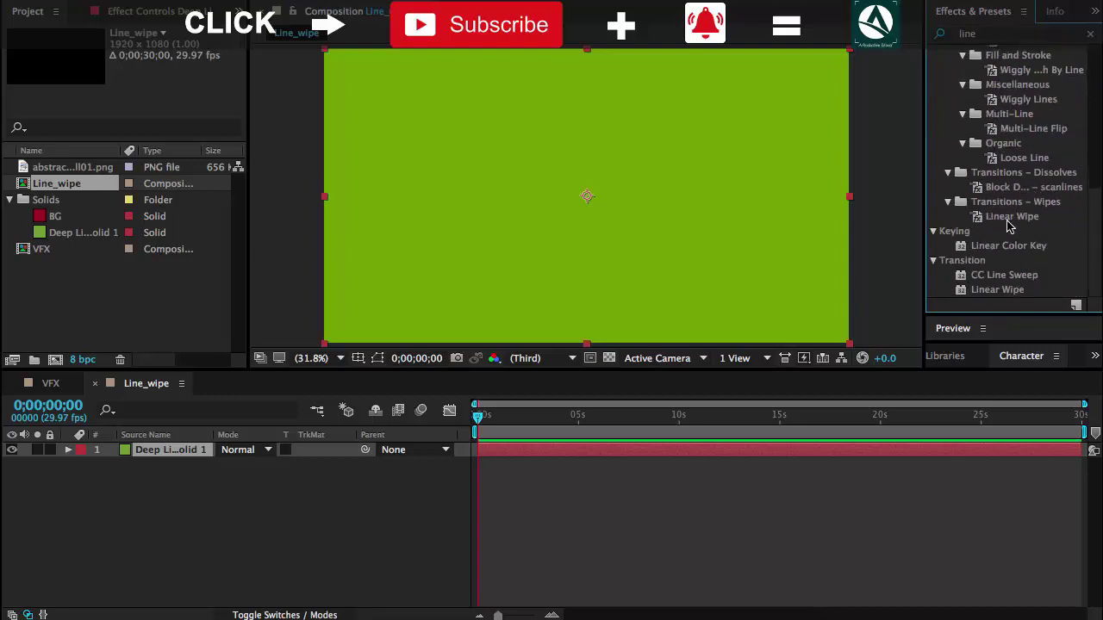
click(1013, 216)
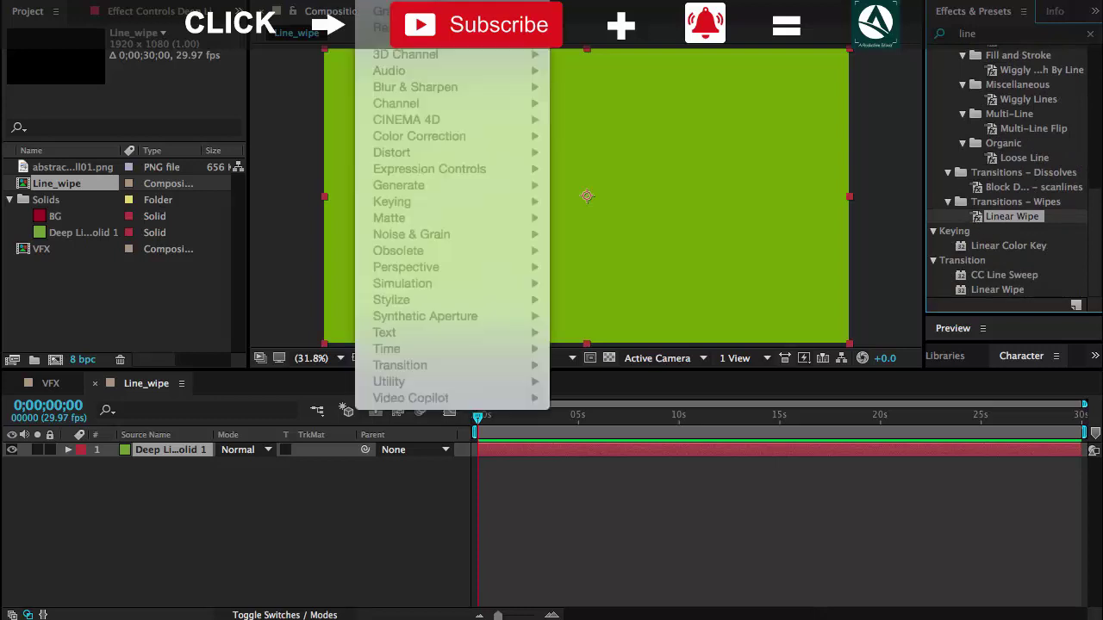
click(180, 483)
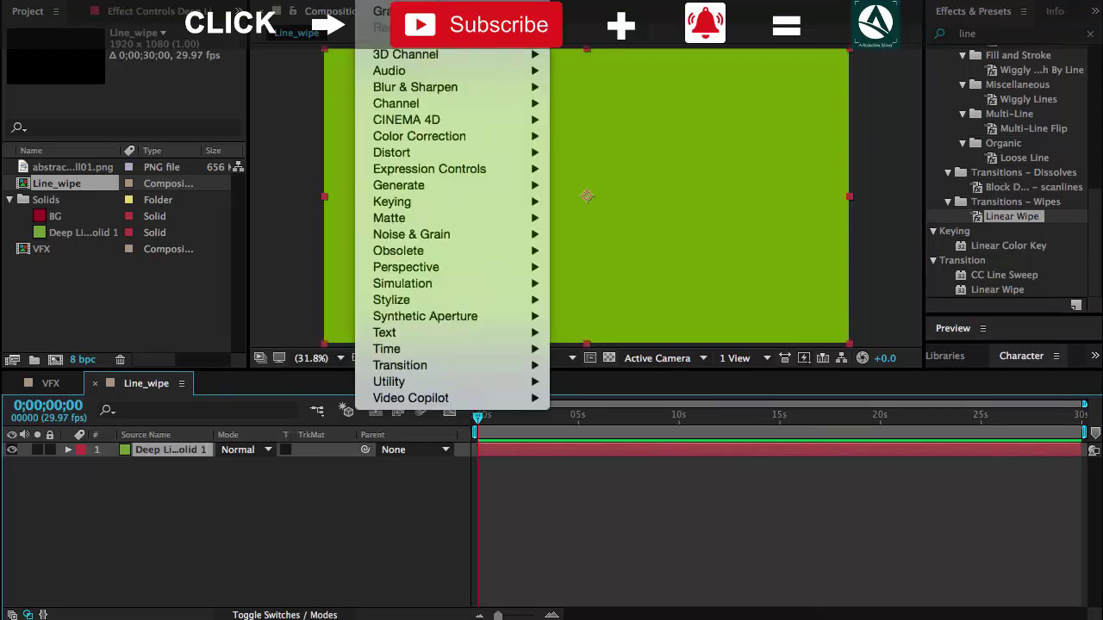
mouse_move(488, 108)
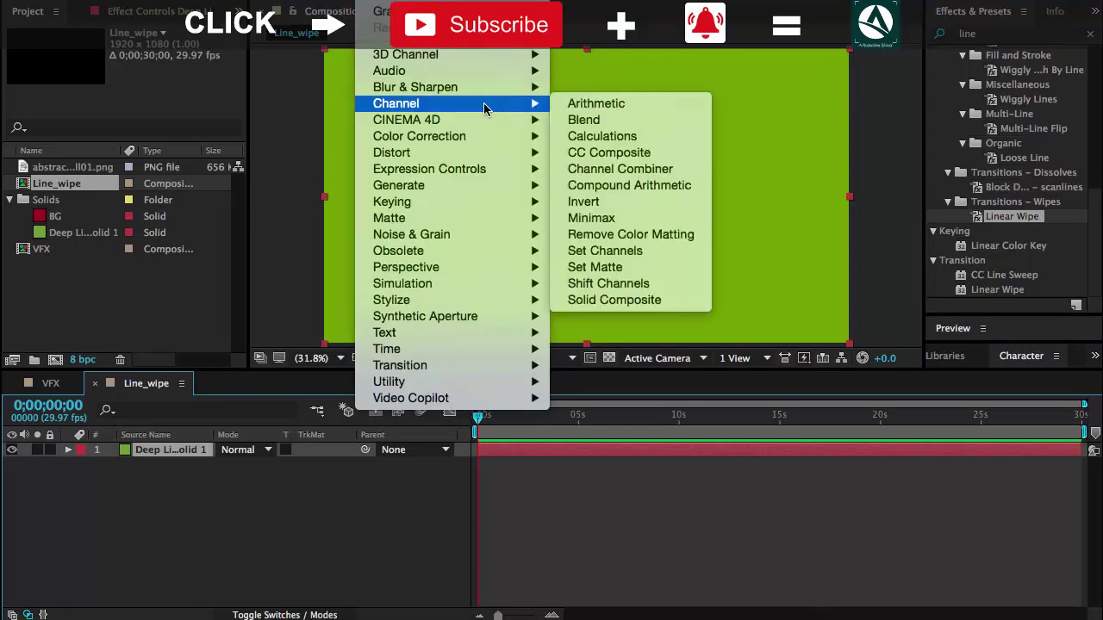
mouse_move(493, 364)
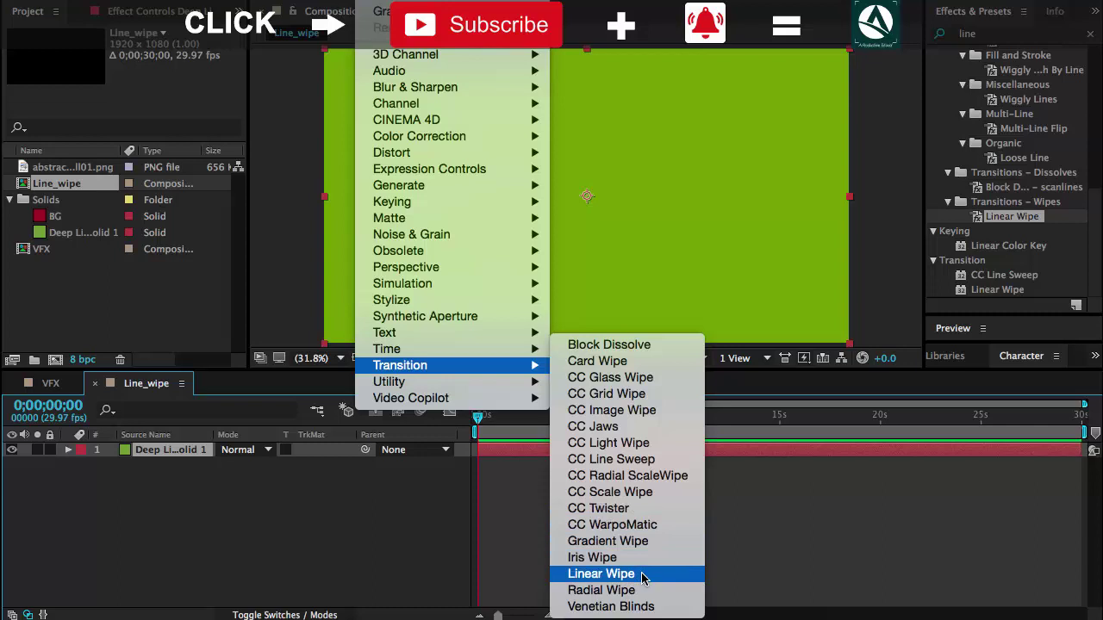
click(643, 575)
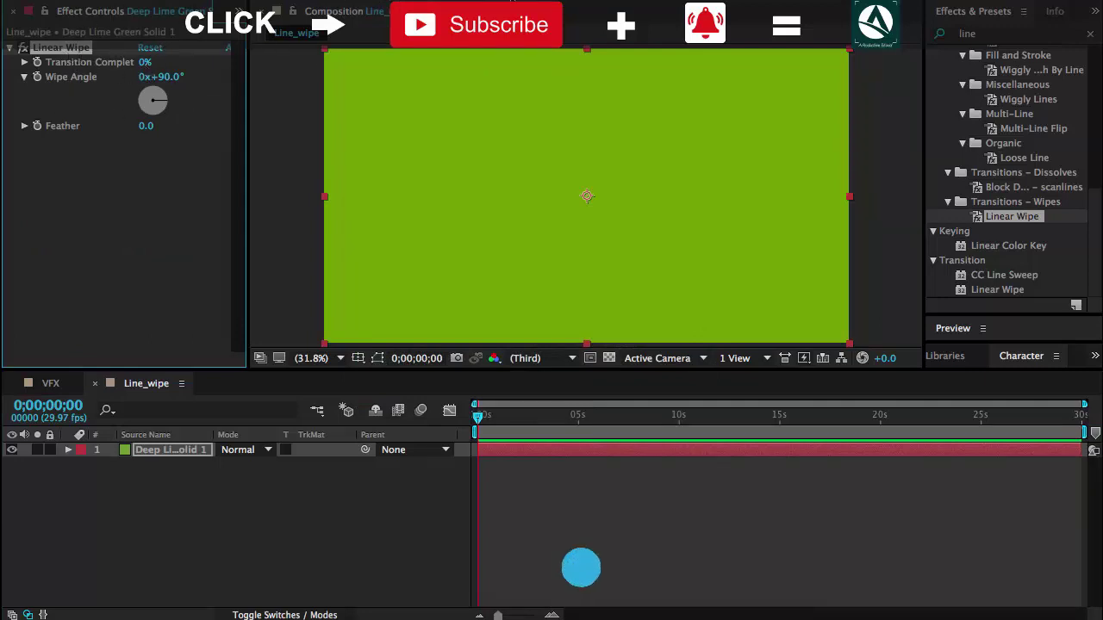
- Scrub the Linear Wipe angle to 140° and feather to 143, testing completion before resetting it to 0%
click(538, 0)
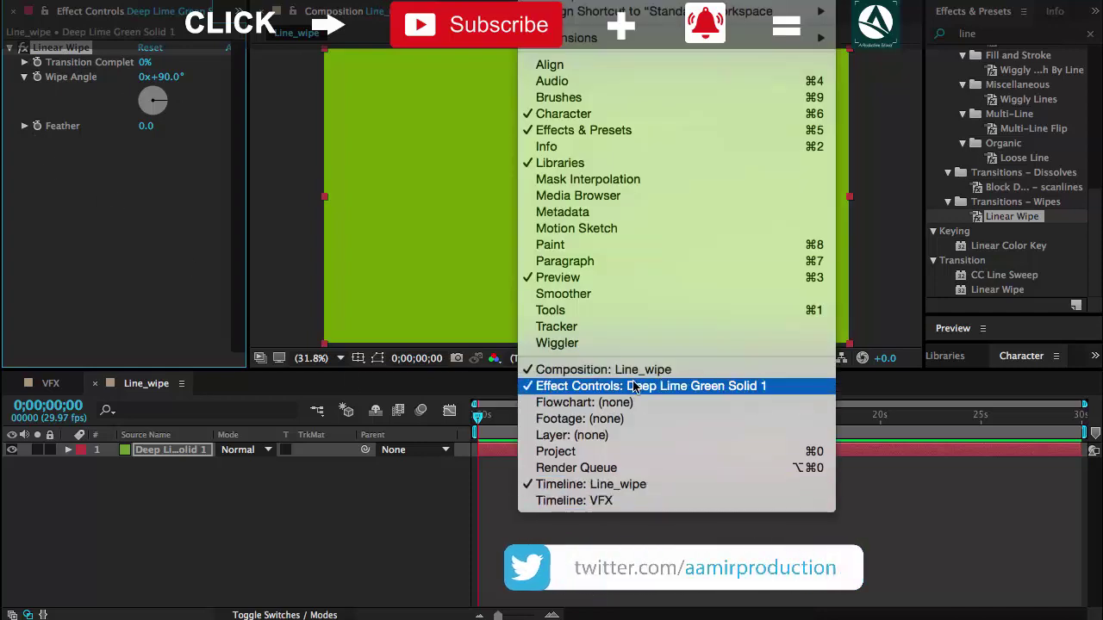
click(119, 199)
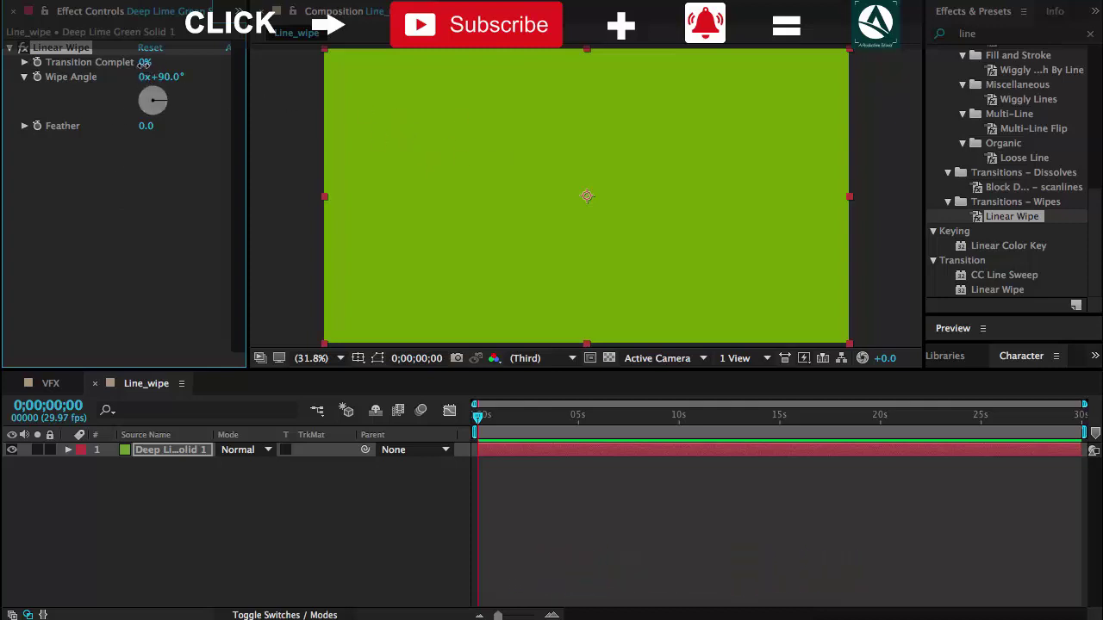
drag(144, 62, 217, 86)
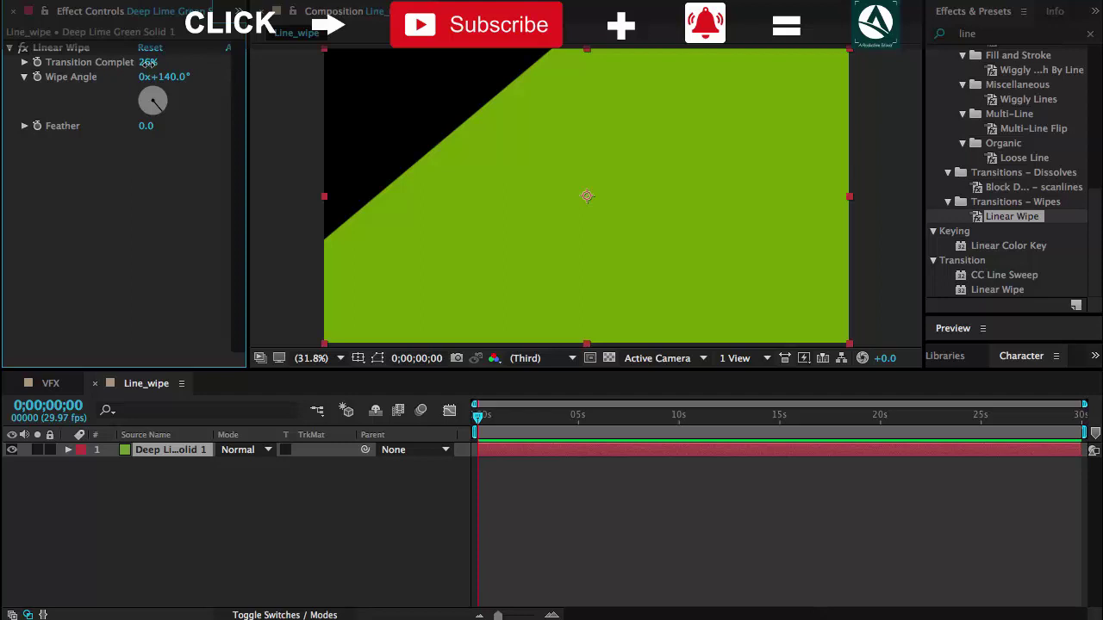
drag(148, 63, 154, 66)
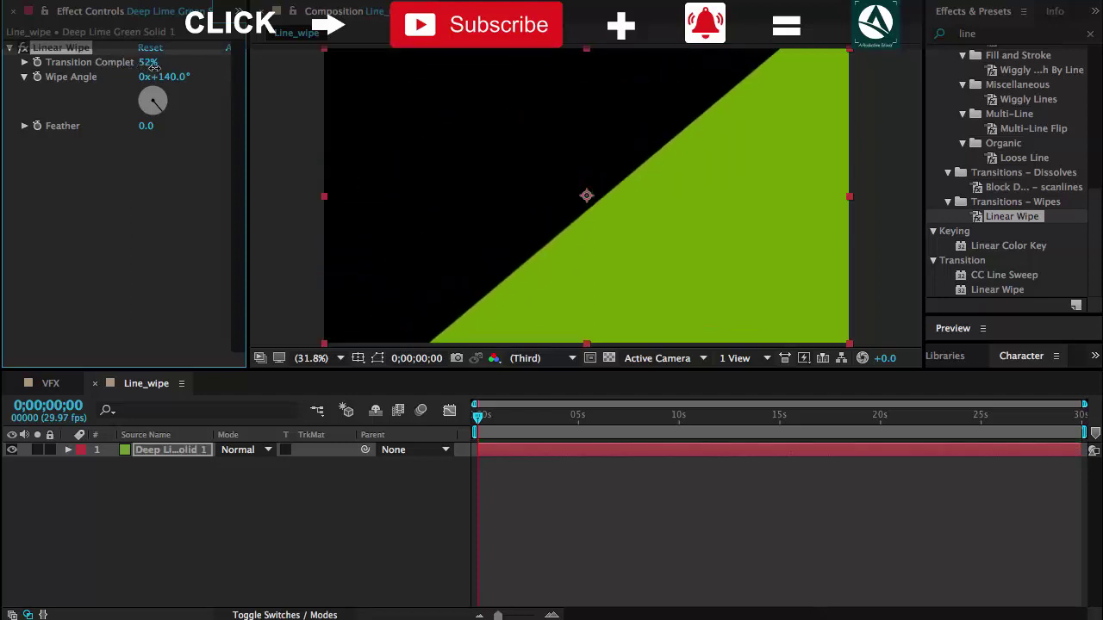
drag(148, 126, 264, 136)
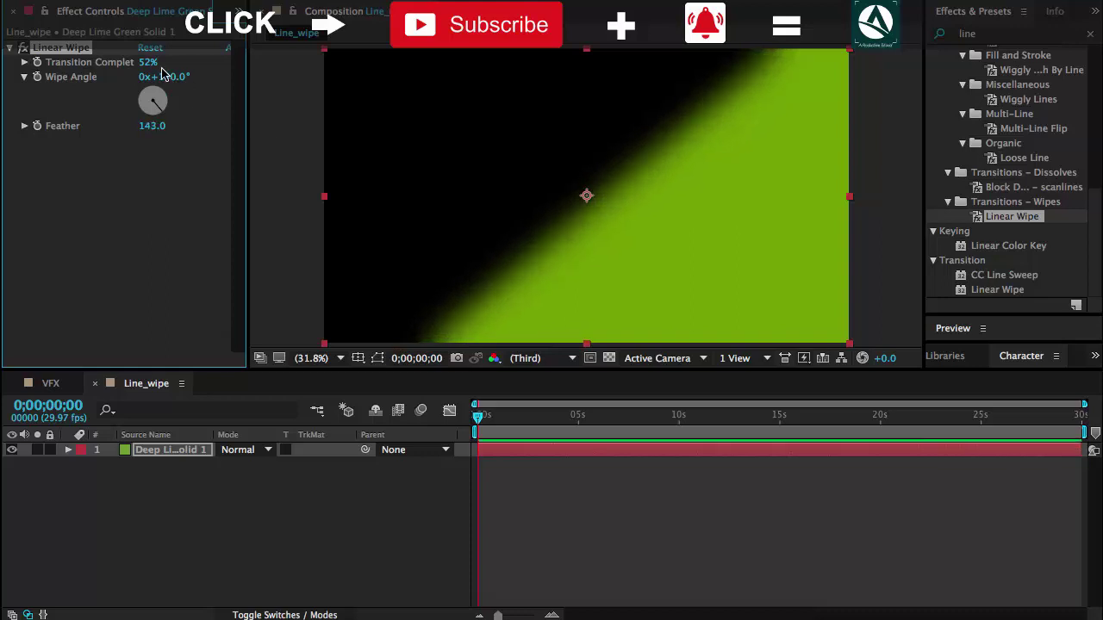
mouse_move(148, 63)
mouse_down()
mouse_move(170, 68)
mouse_move(124, 73)
mouse_move(201, 77)
mouse_move(103, 75)
mouse_up()
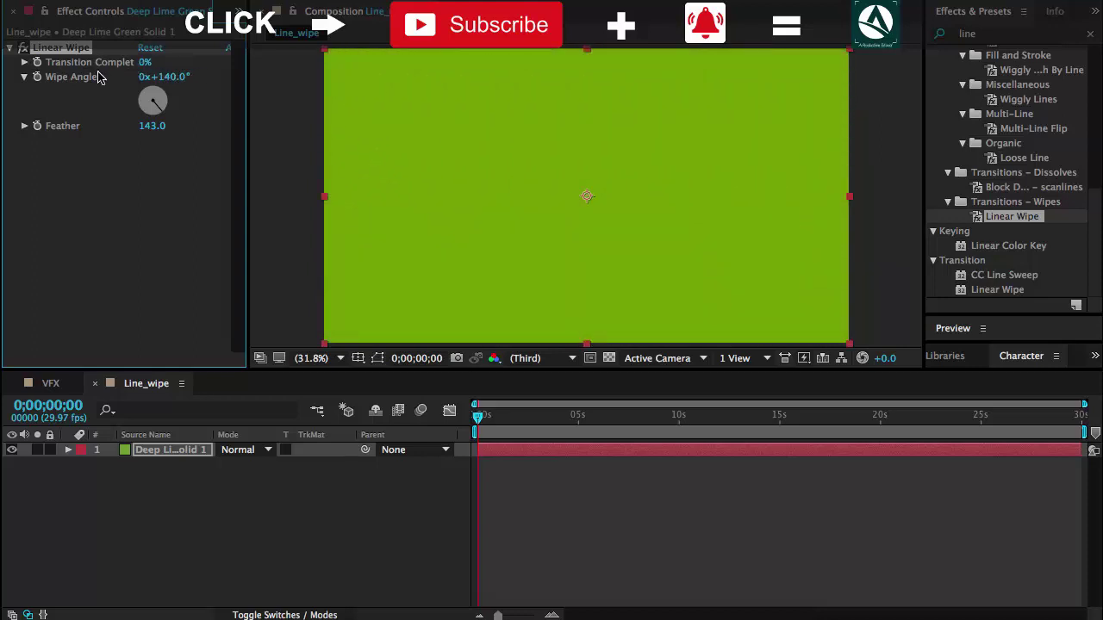
- Keyframe Transition Completion at 0% at 0 seconds and 100% at 2 seconds
click(37, 63)
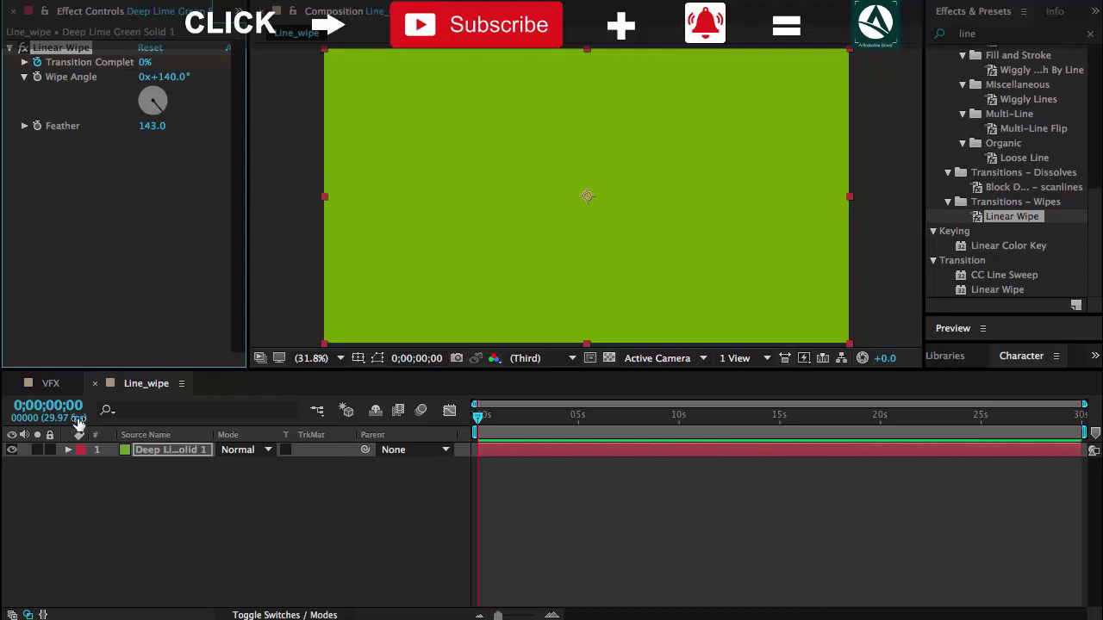
drag(74, 407, 124, 412)
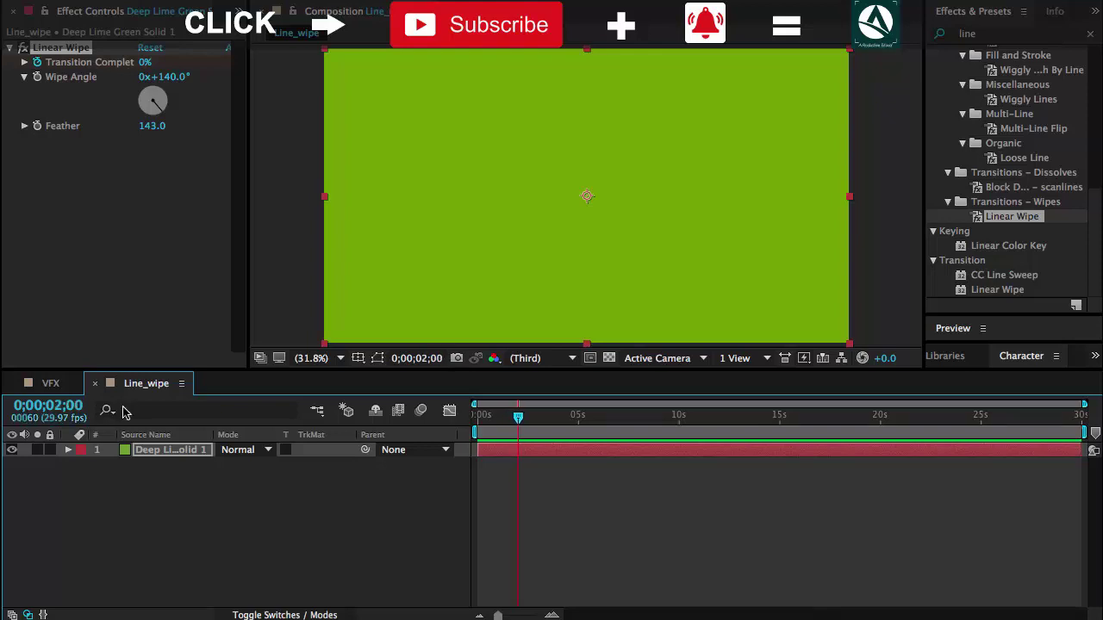
click(144, 64)
text(100)
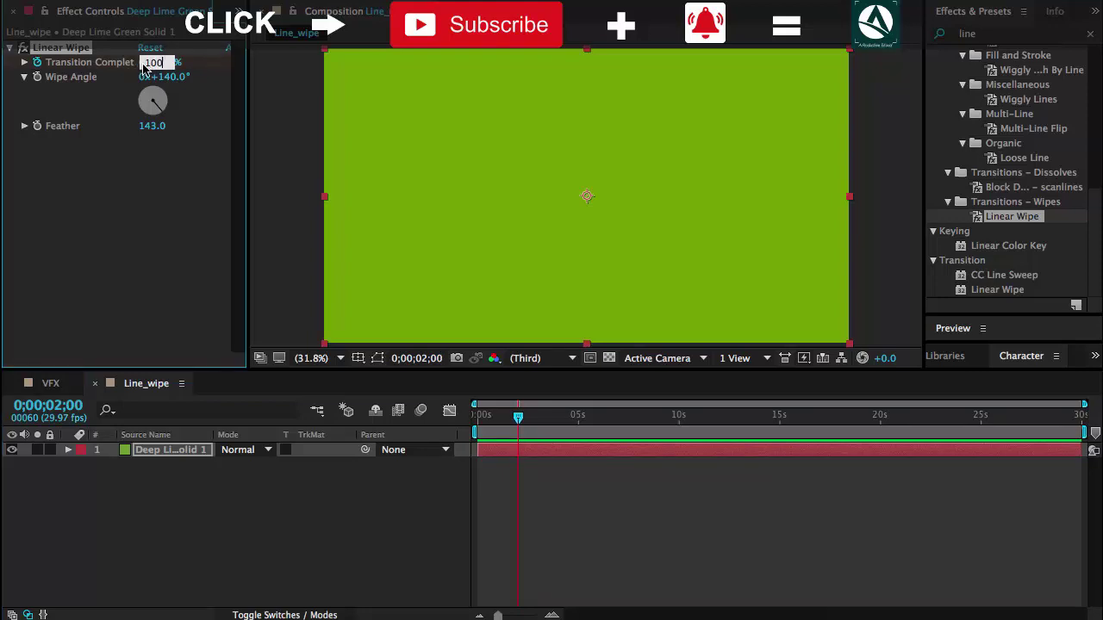
key(Return)
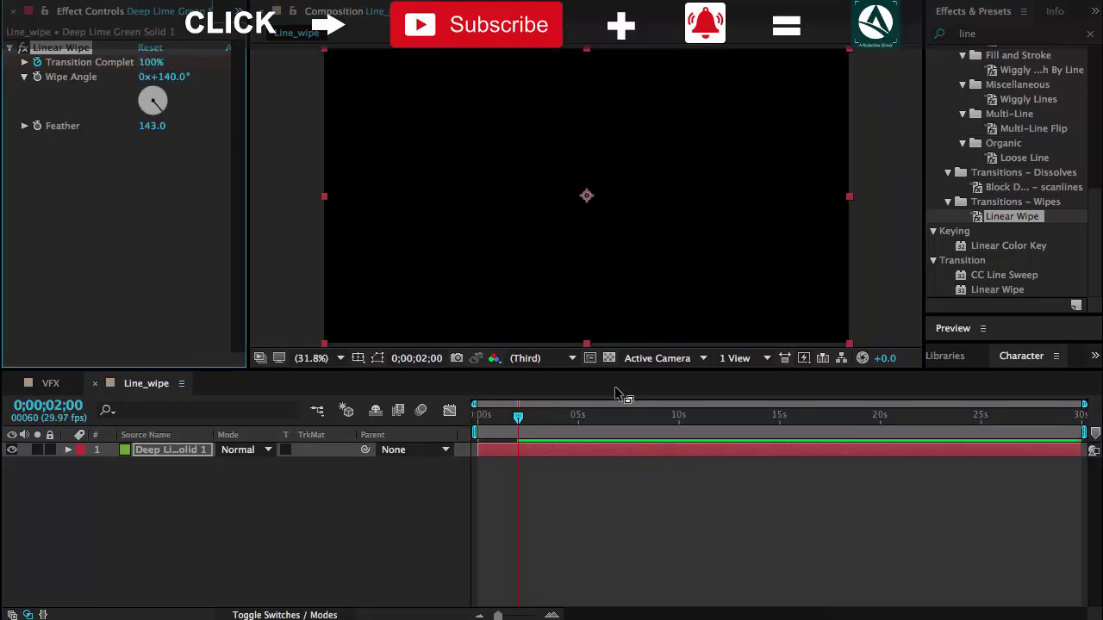
- Apply Easy Ease to both Transition Completion keyframes on the solid layer
click(642, 527)
key(u)
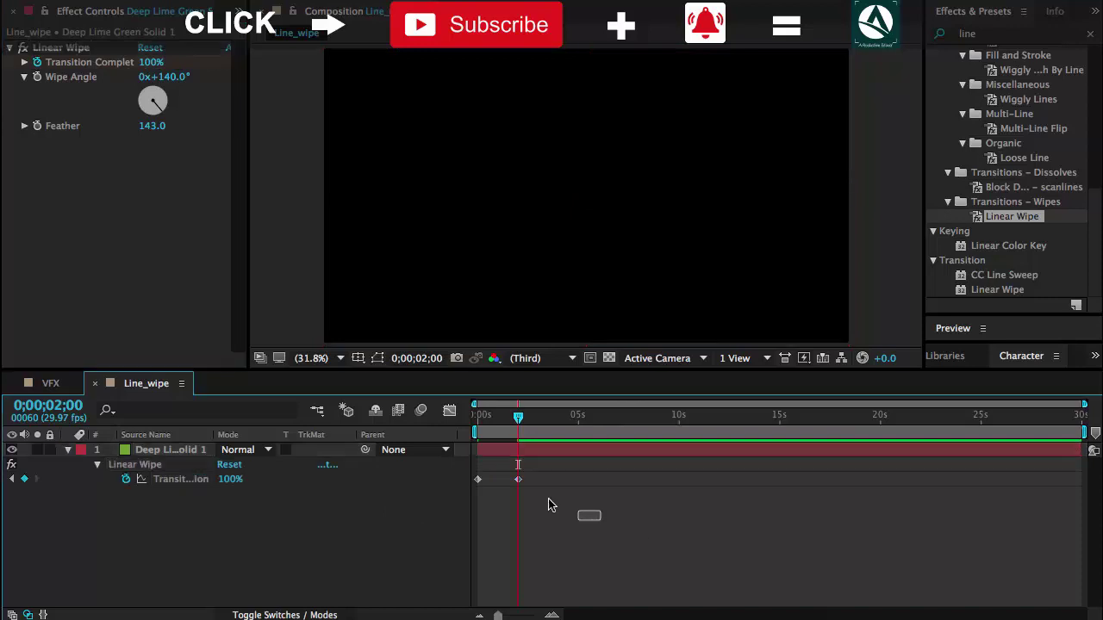
click(477, 479)
right_click(477, 479)
mouse_move(638, 607)
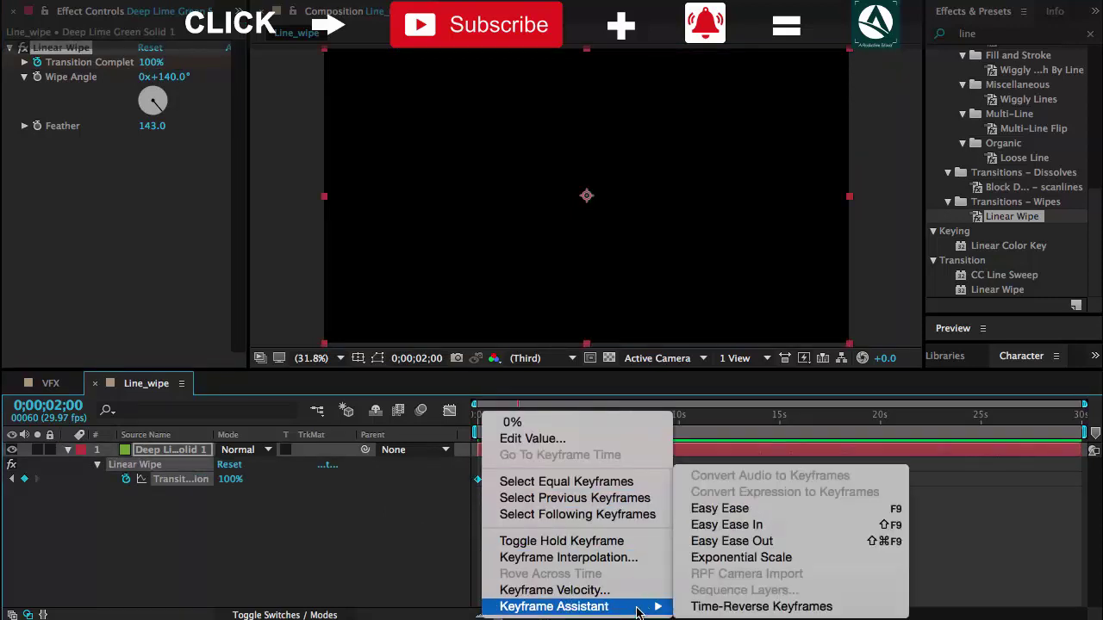
click(733, 508)
- Play back the eased wipe animation from the start to check it
click(566, 532)
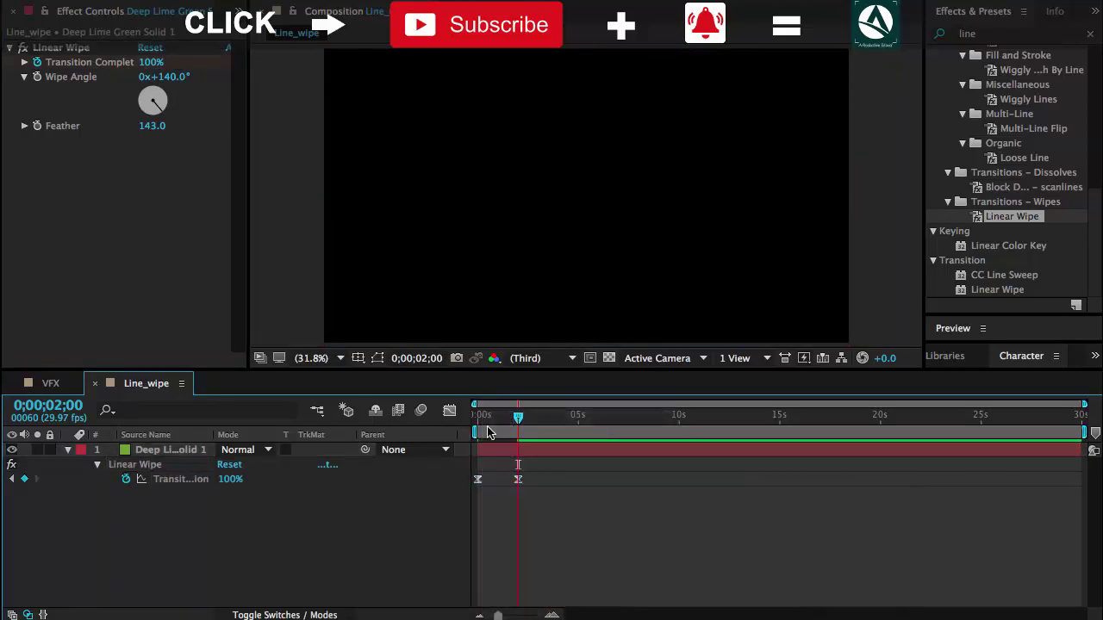
click(483, 417)
drag(479, 422, 459, 418)
key(space)
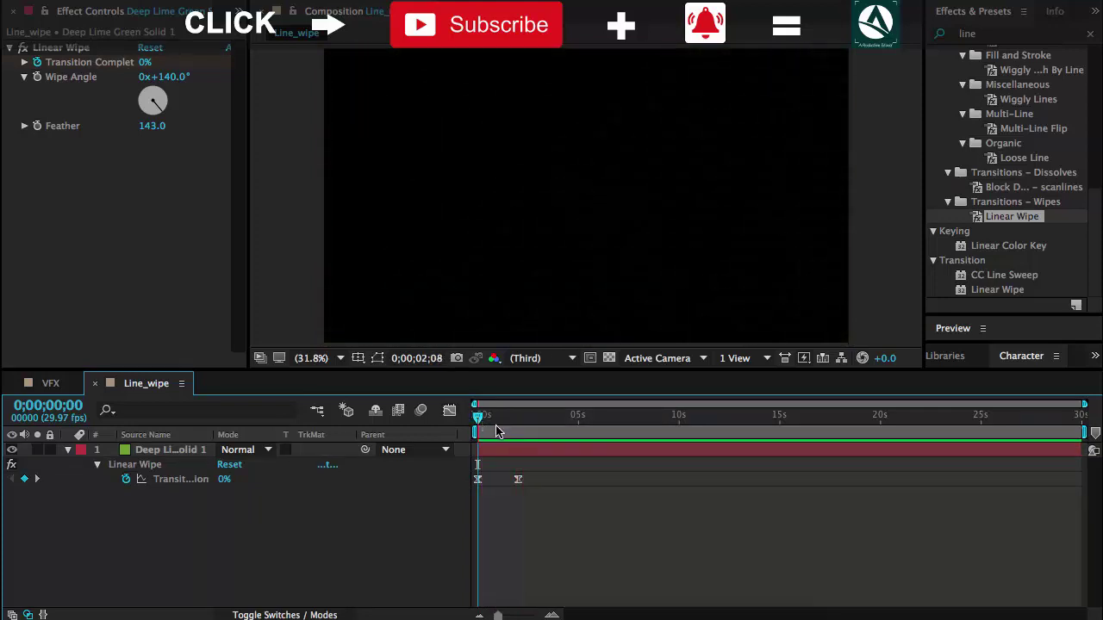
drag(500, 431, 510, 431)
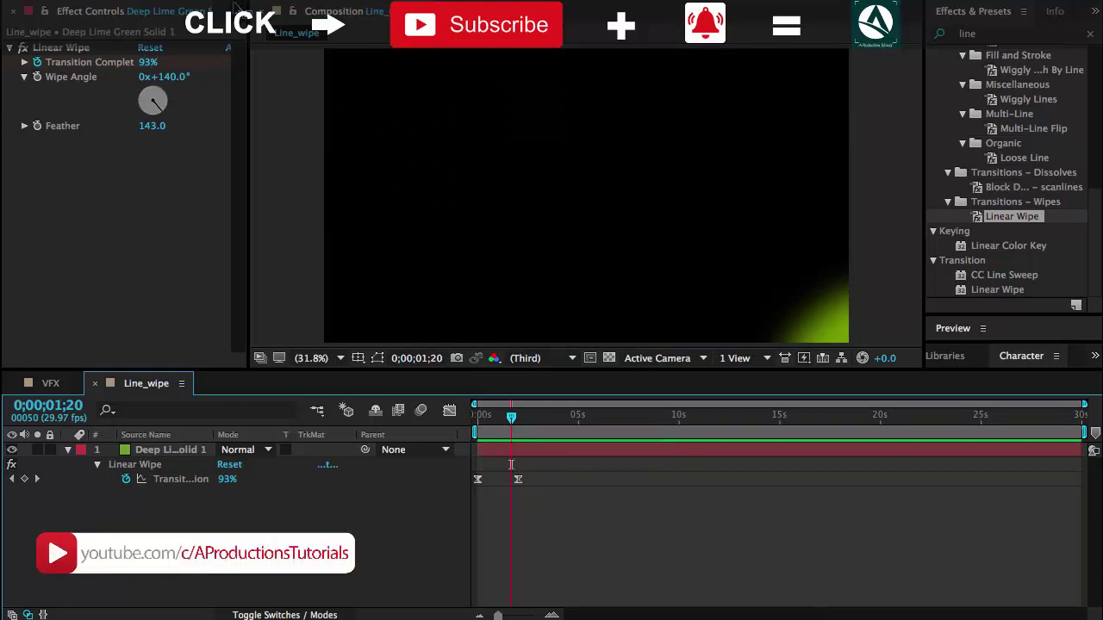
click(239, 11)
click(254, 36)
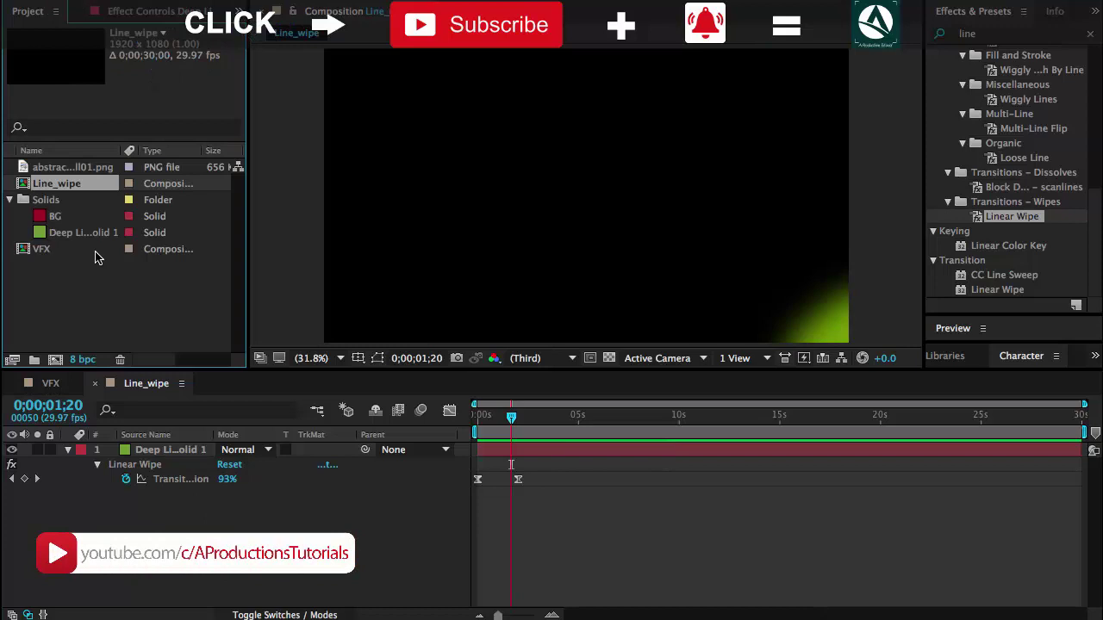
- Create a new composition named 'Main_animation'
click(54, 360)
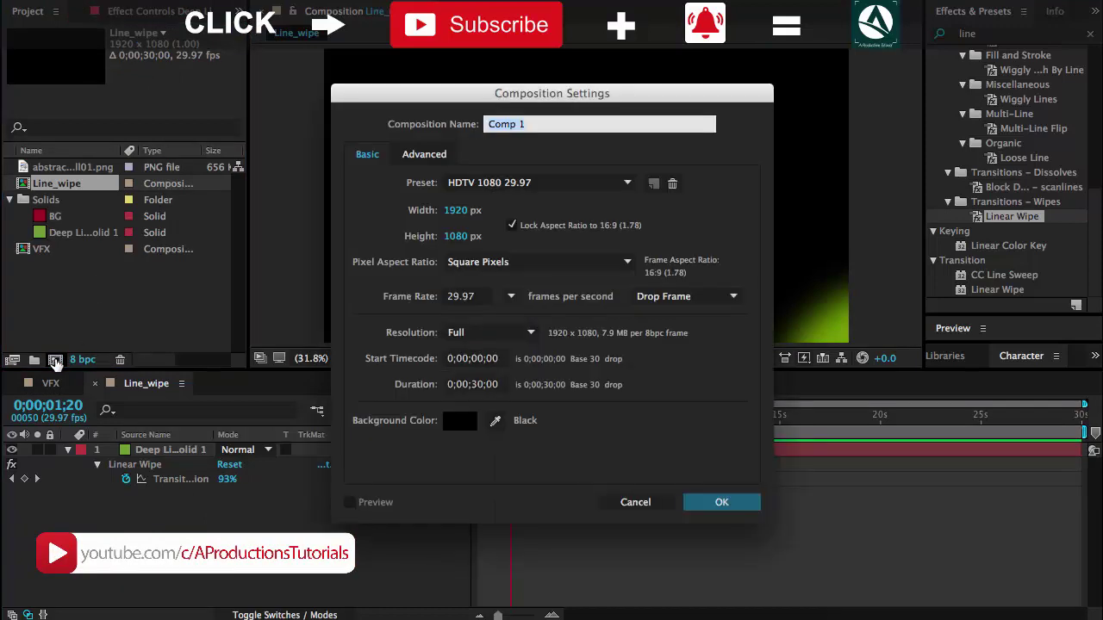
text(Main_)
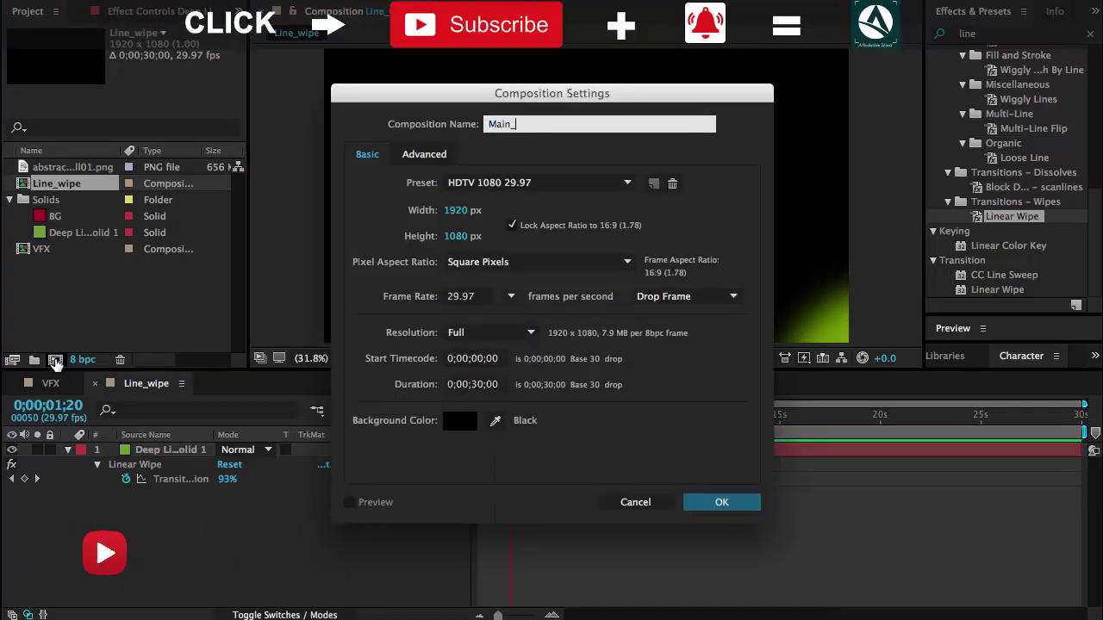
text(animation)
key(Return)
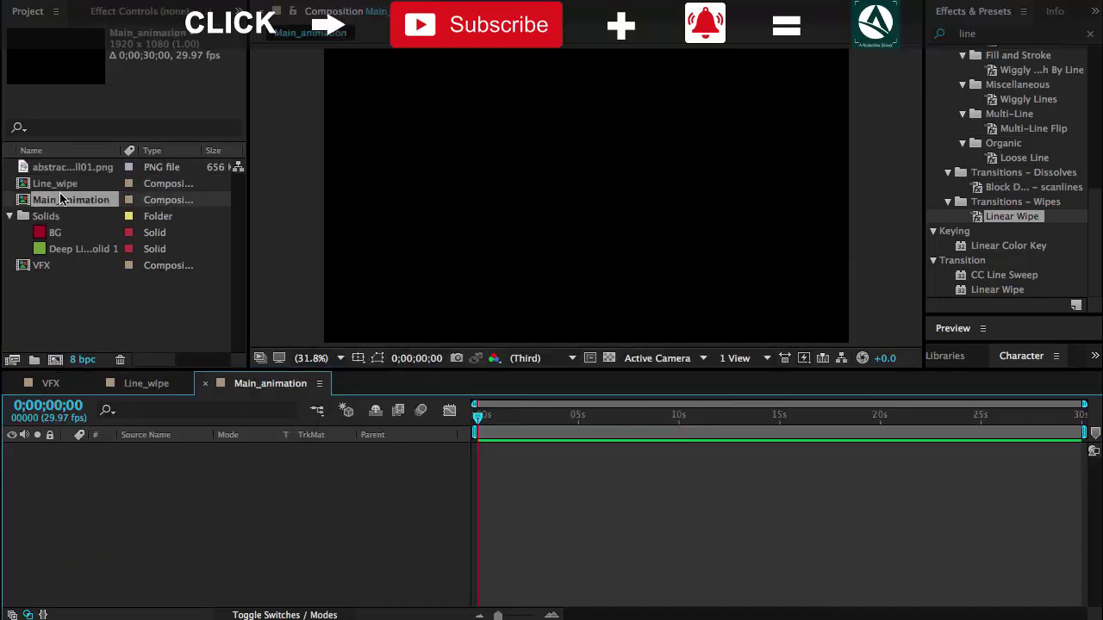
- Duplicate the VFX comp as VFX 2, open it and select its BG layer
click(46, 268)
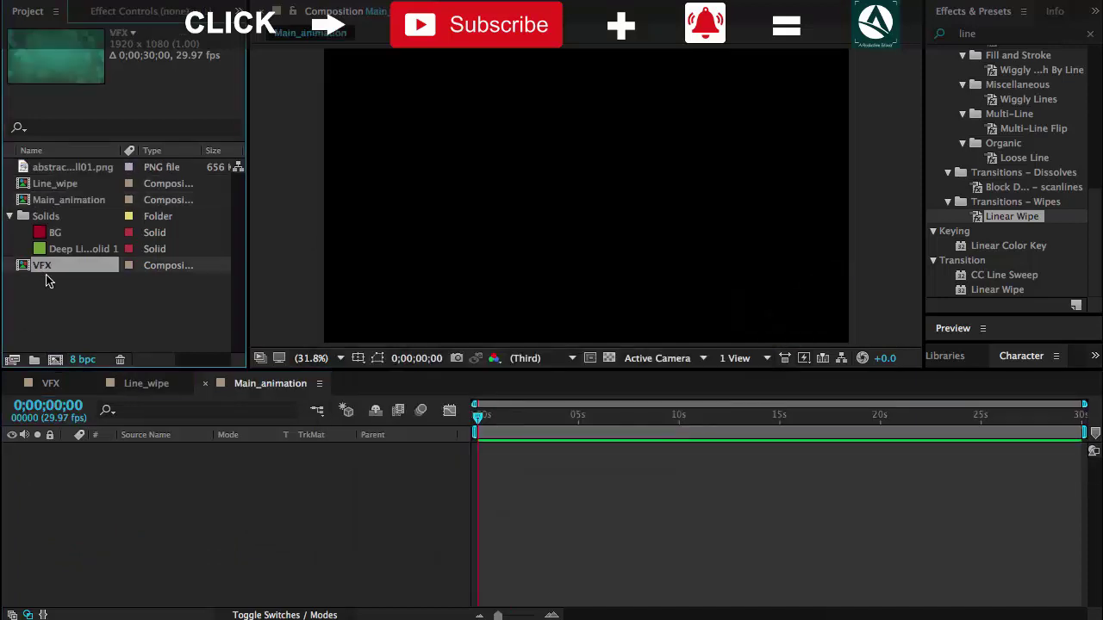
key(ctrl+d)
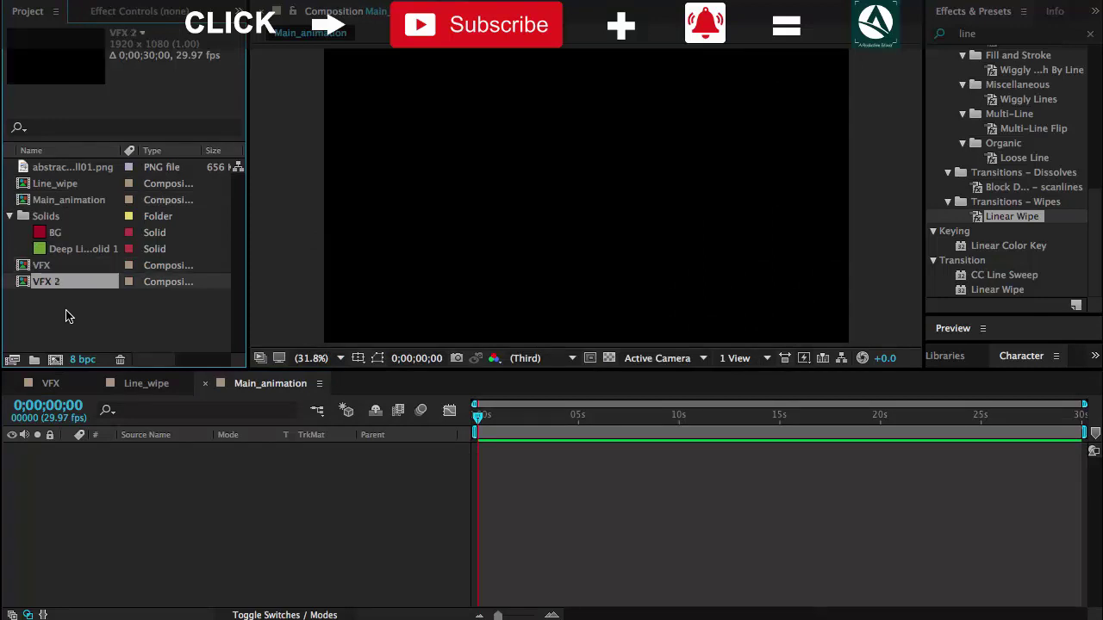
double_click(50, 284)
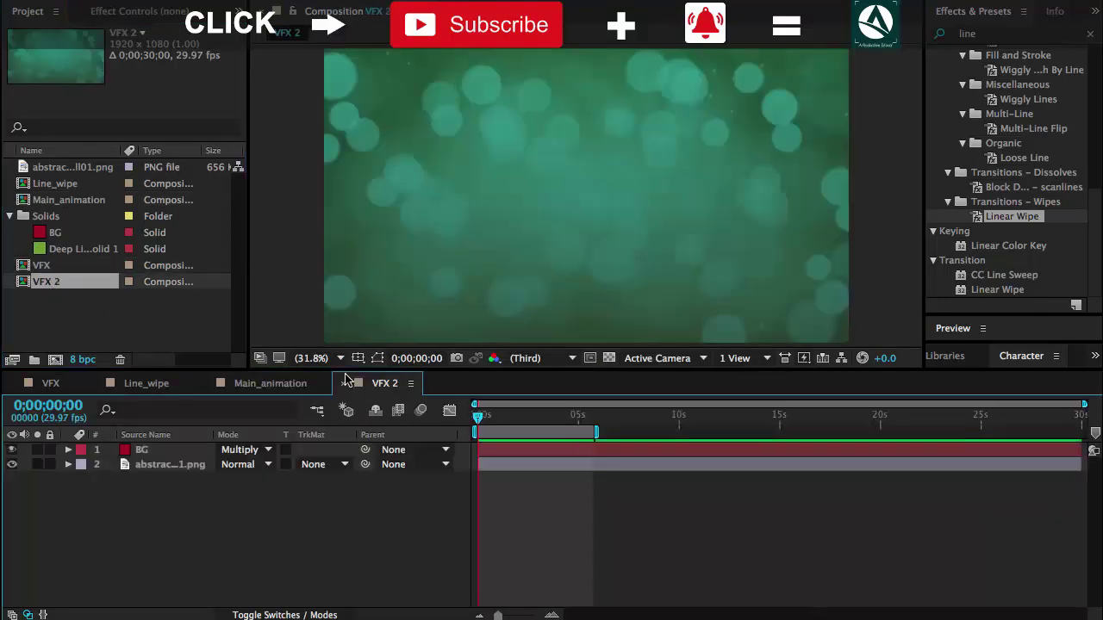
click(193, 453)
- Change BG's Gradient Ramp Start Color to blue 006696 and End Color to dark navy 000843
click(148, 11)
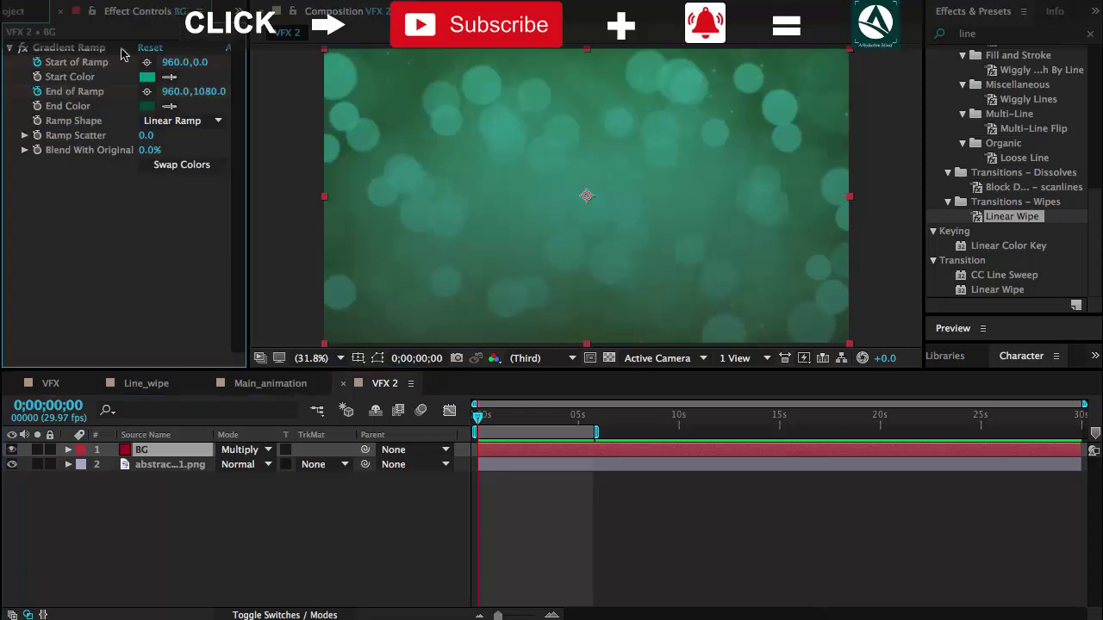
click(146, 77)
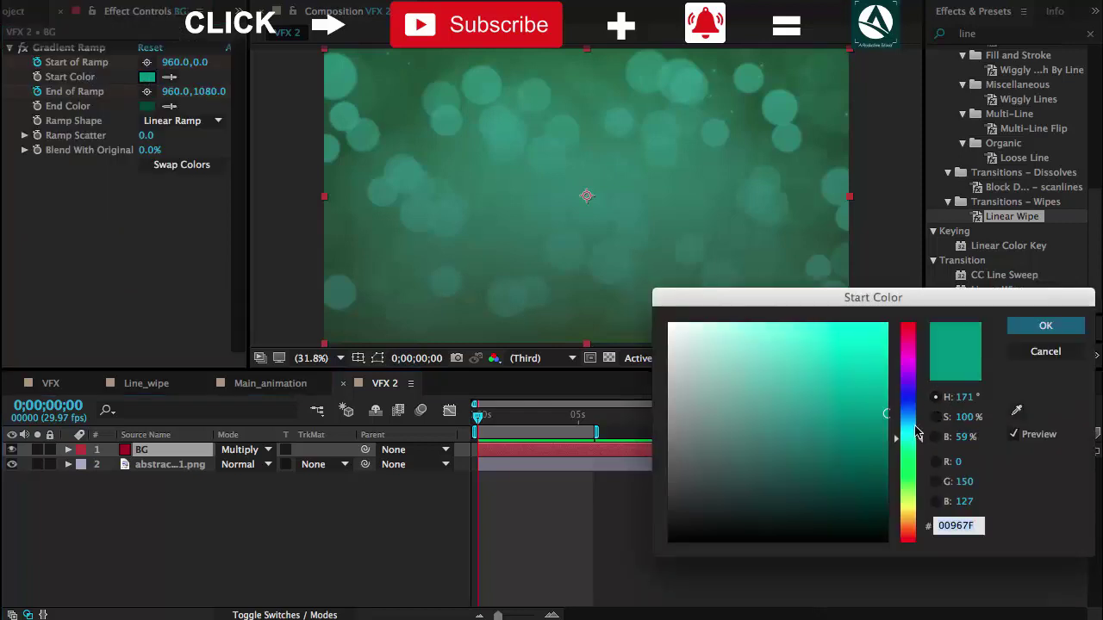
click(908, 420)
click(1033, 327)
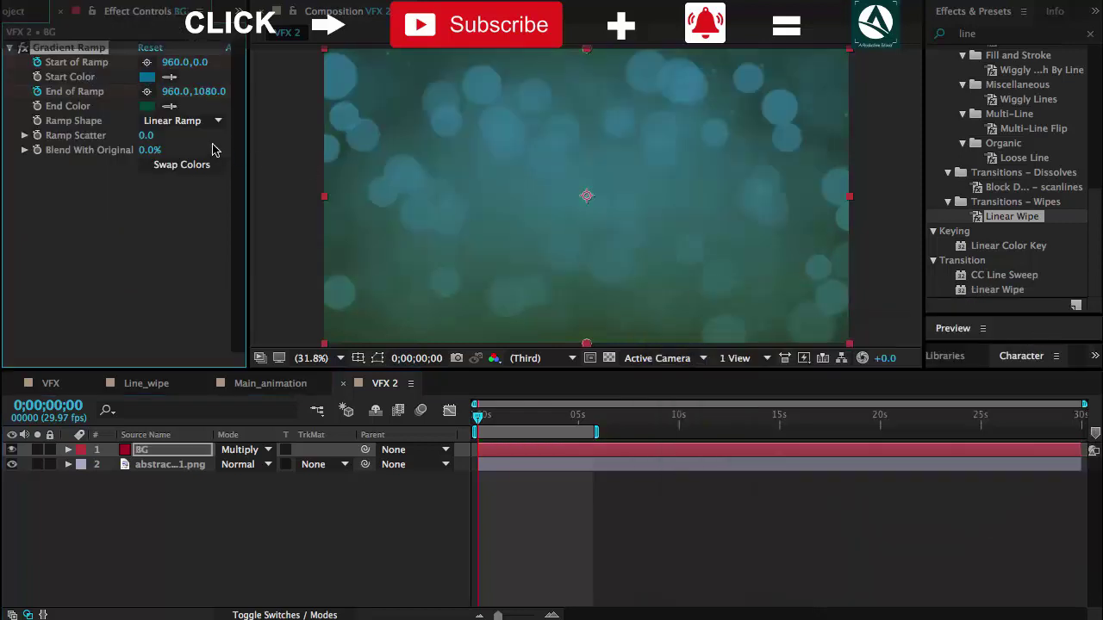
click(147, 106)
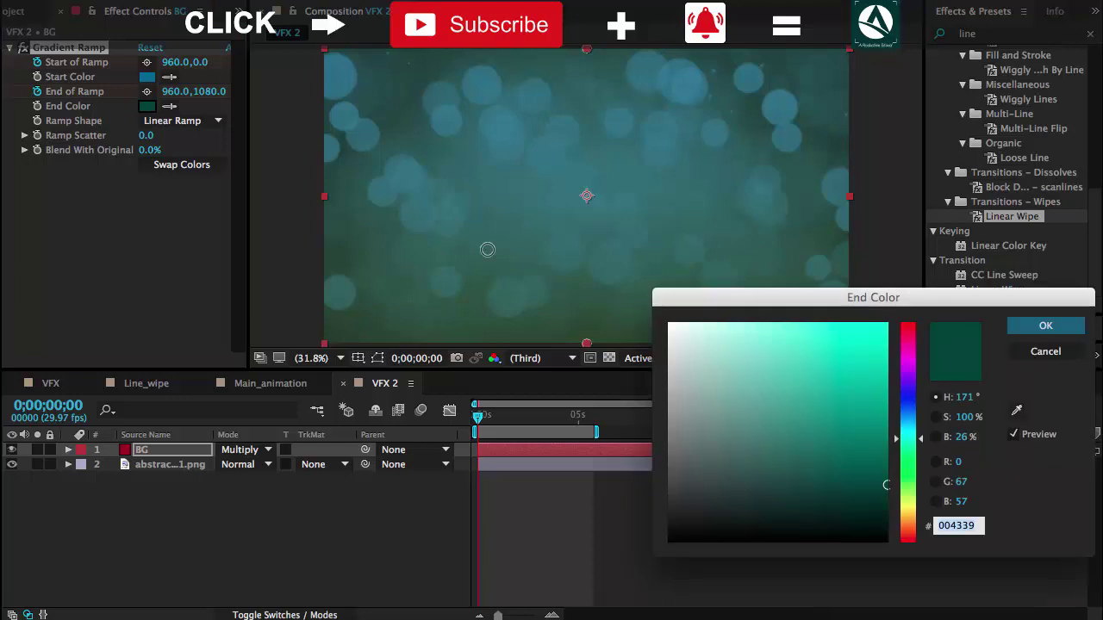
click(905, 411)
drag(905, 413, 911, 404)
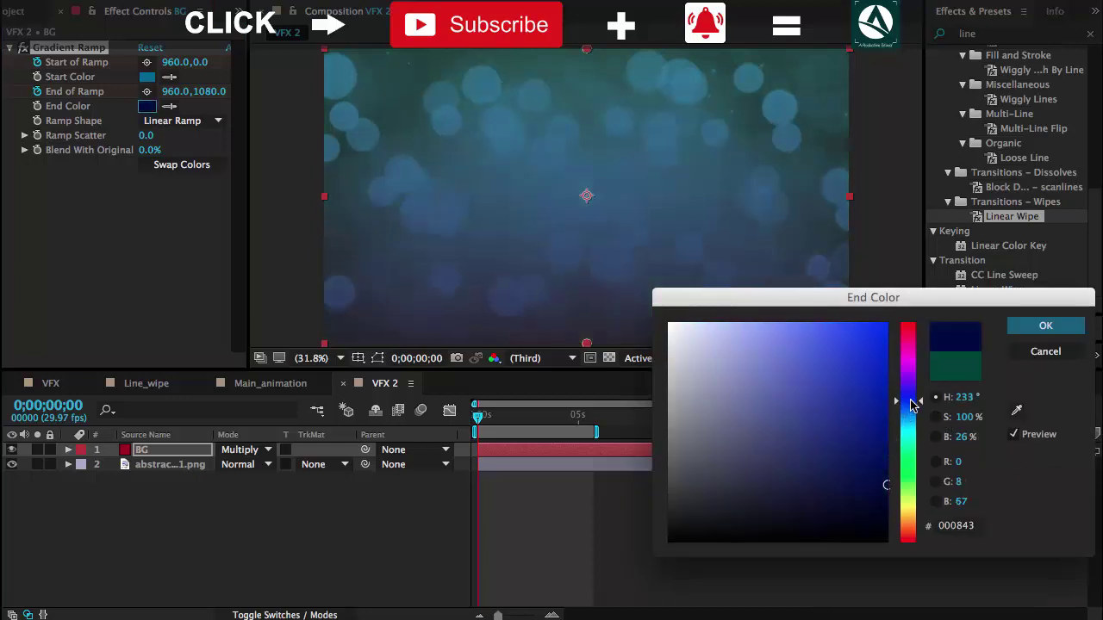
click(1044, 326)
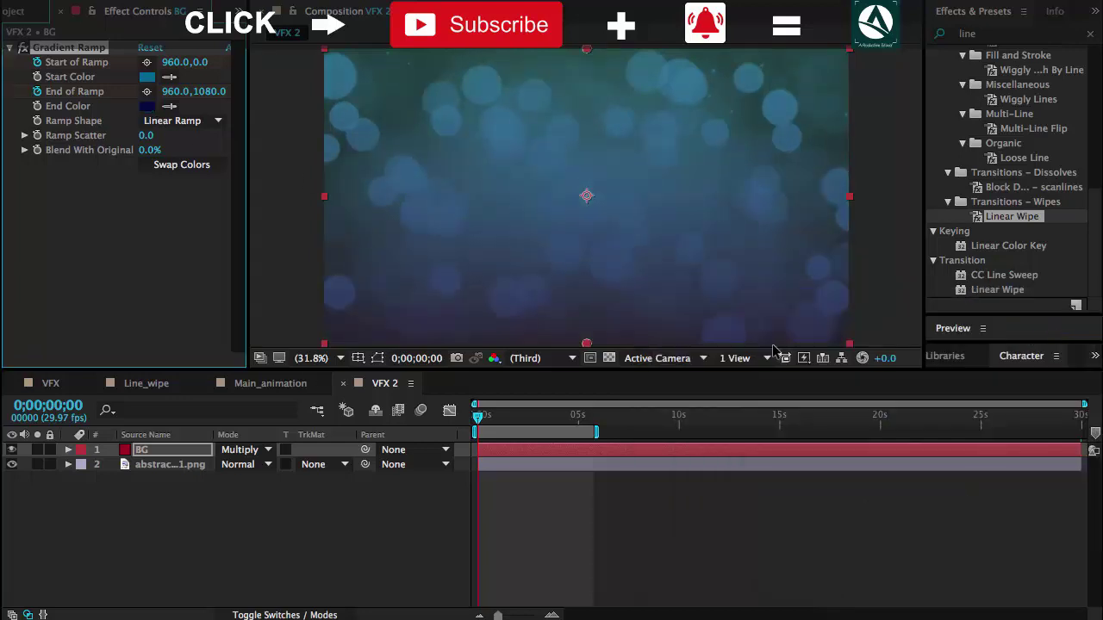
- Add VFX 2, VFX and Line_wipe to Main_animation, with Line_wipe on top
click(53, 385)
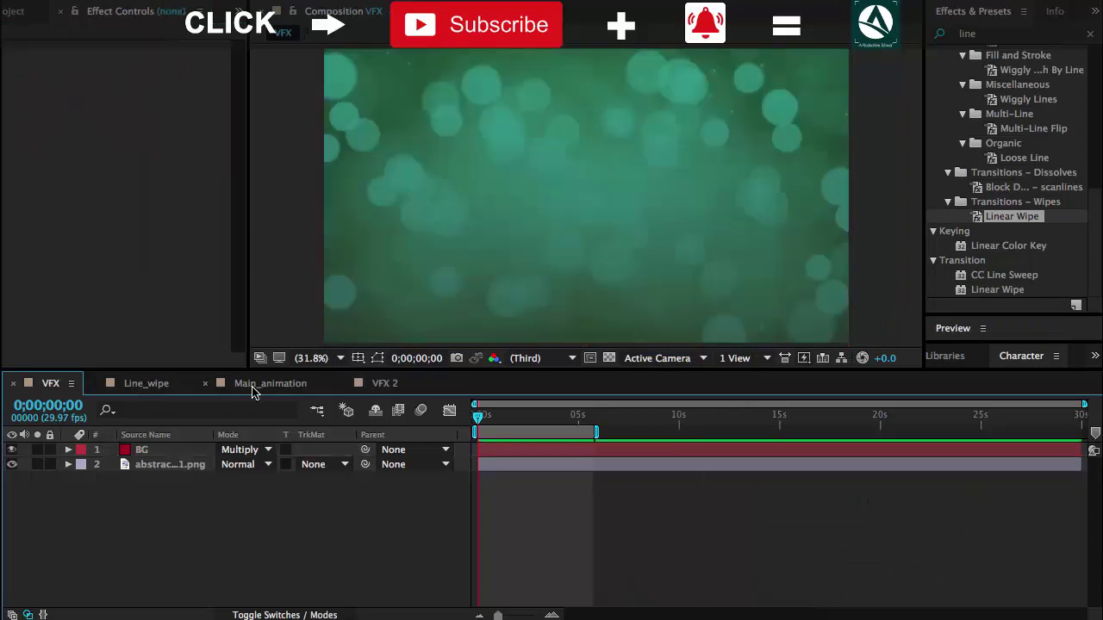
click(256, 385)
click(14, 12)
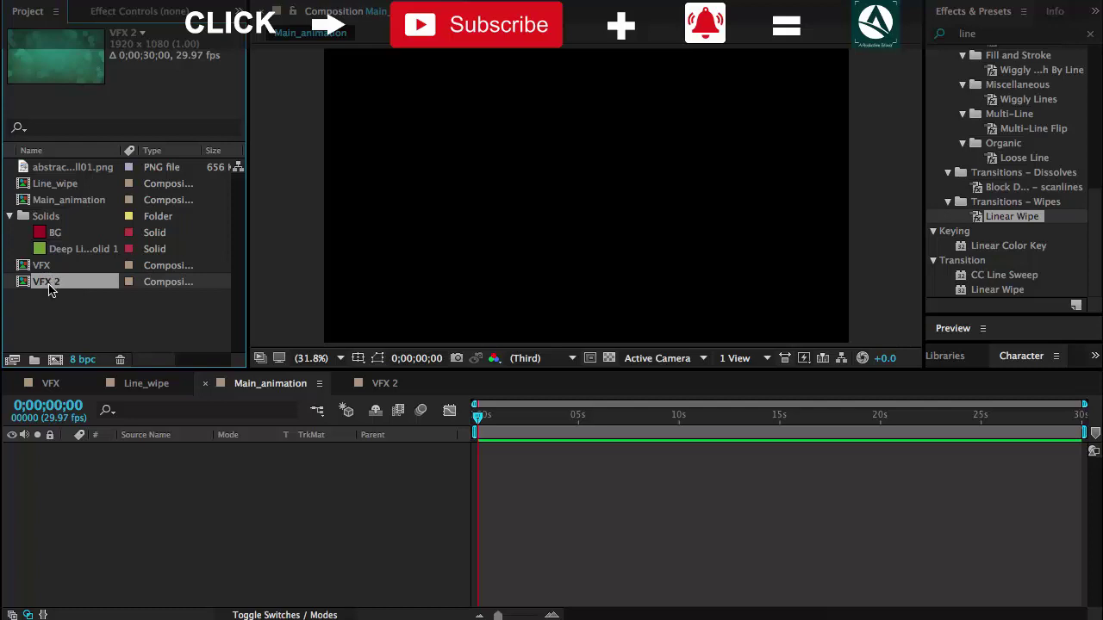
drag(49, 290, 200, 532)
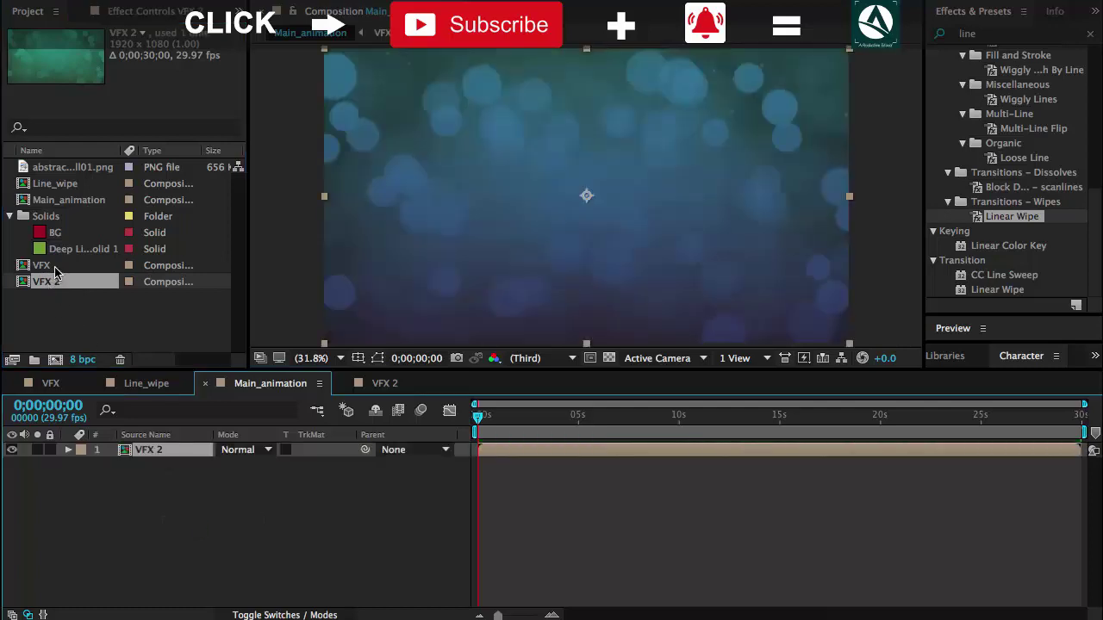
drag(54, 268, 164, 454)
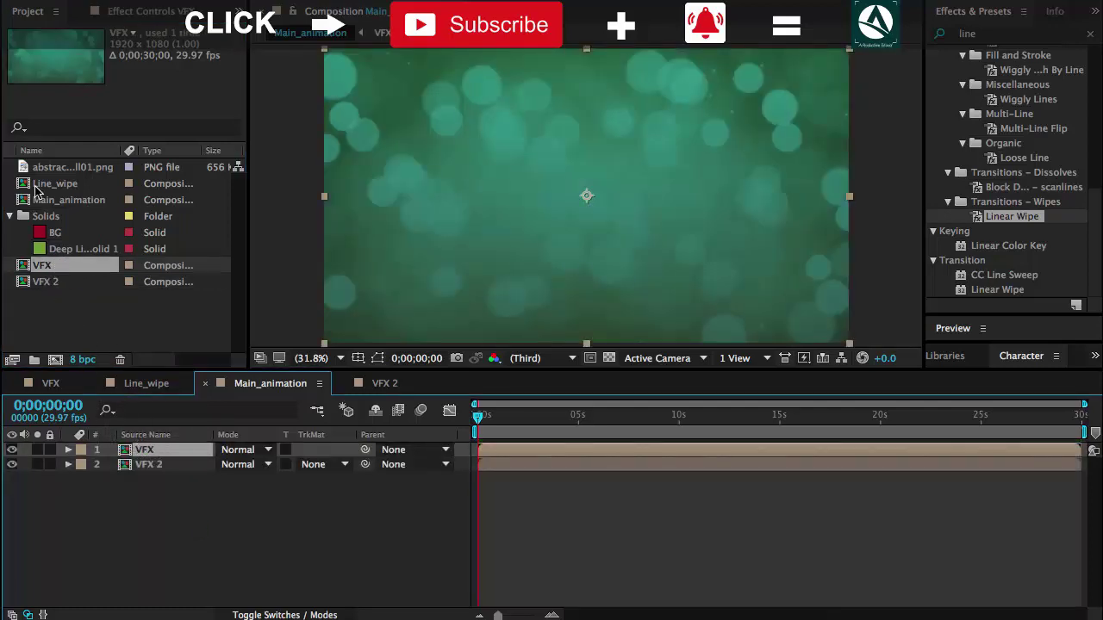
drag(64, 185, 159, 451)
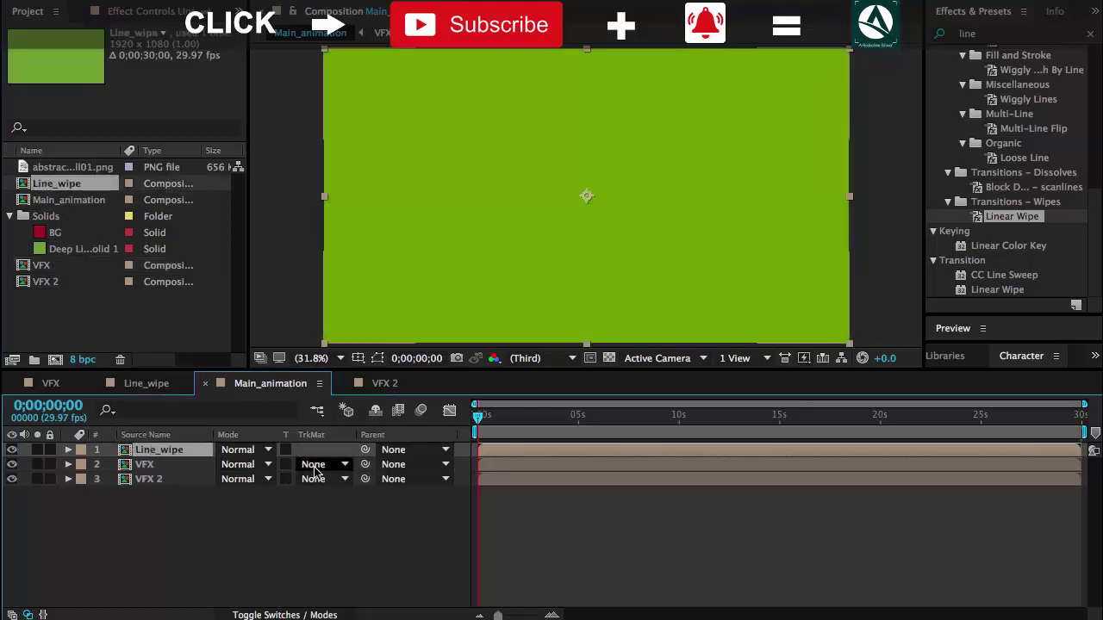
- Set VFX's track matte to Alpha Matte 'Line_wipe' and make Line_wipe start later
click(314, 466)
click(380, 510)
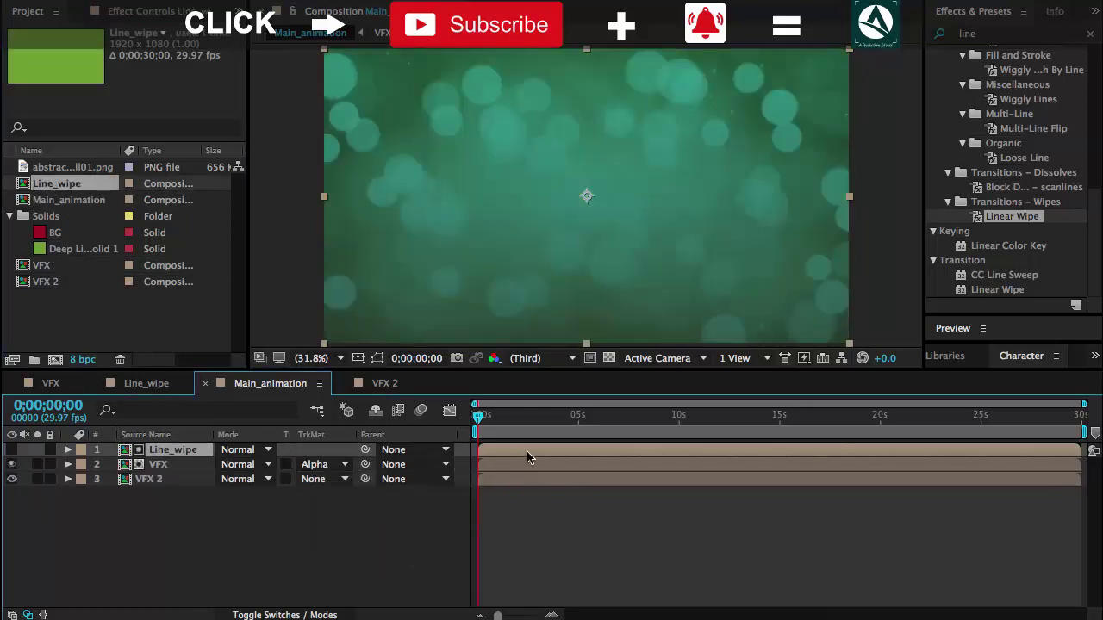
mouse_move(479, 418)
mouse_down()
mouse_move(507, 428)
mouse_move(472, 424)
mouse_move(522, 457)
mouse_move(548, 454)
mouse_up()
click(551, 471)
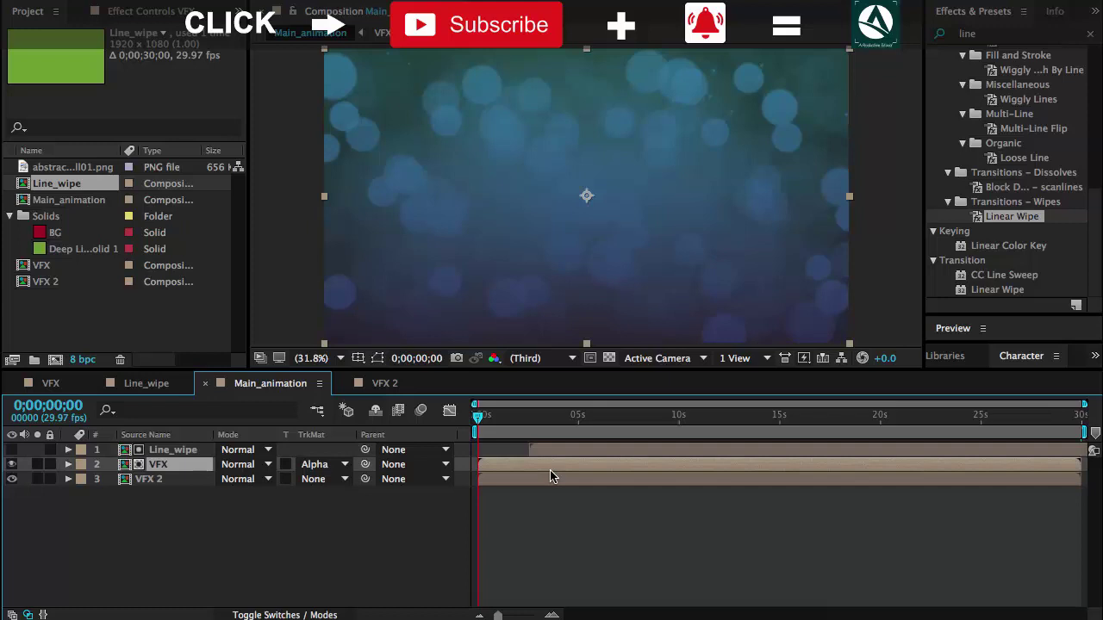
- Duplicate the VFX layer, move the copy below Line_wipe and set it to No Track Matte
click(529, 420)
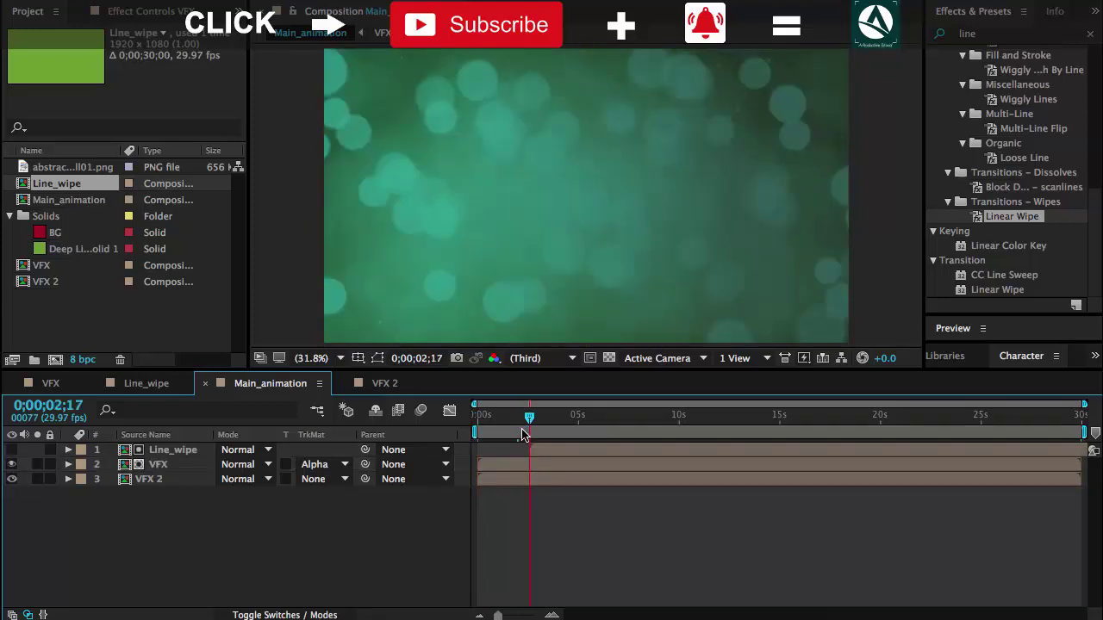
click(539, 470)
key(ctrl+d)
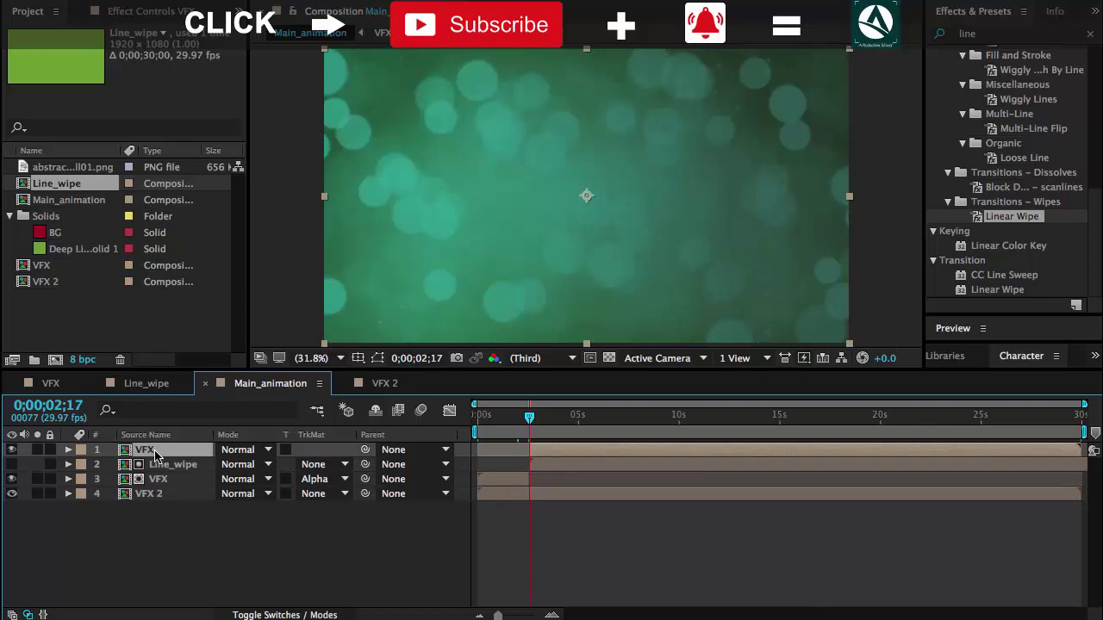
drag(155, 455, 172, 482)
click(181, 480)
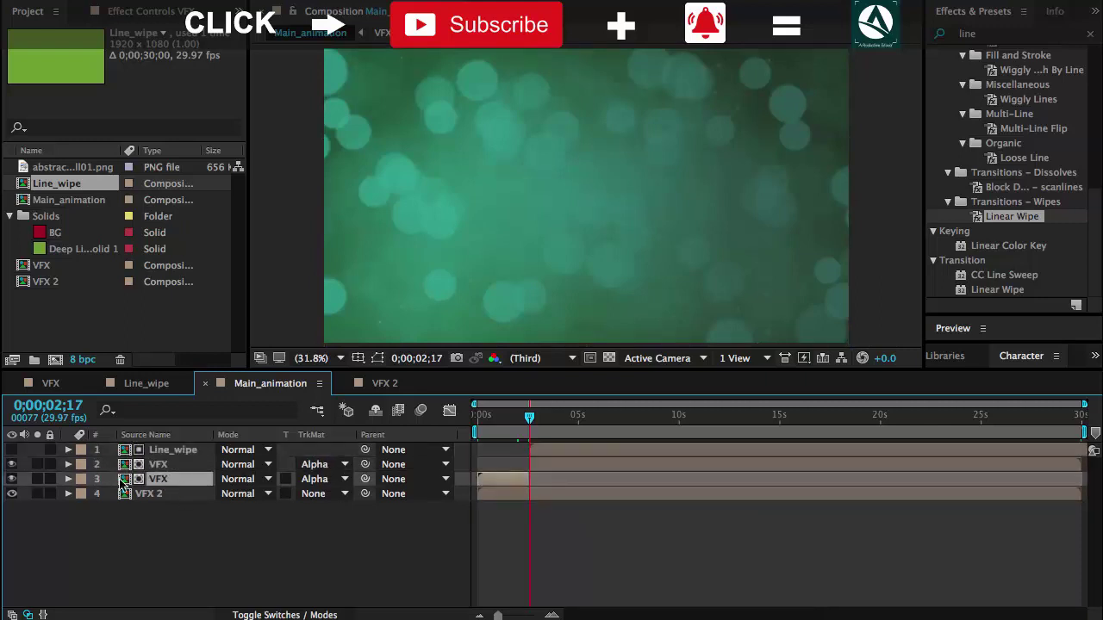
click(312, 479)
click(303, 491)
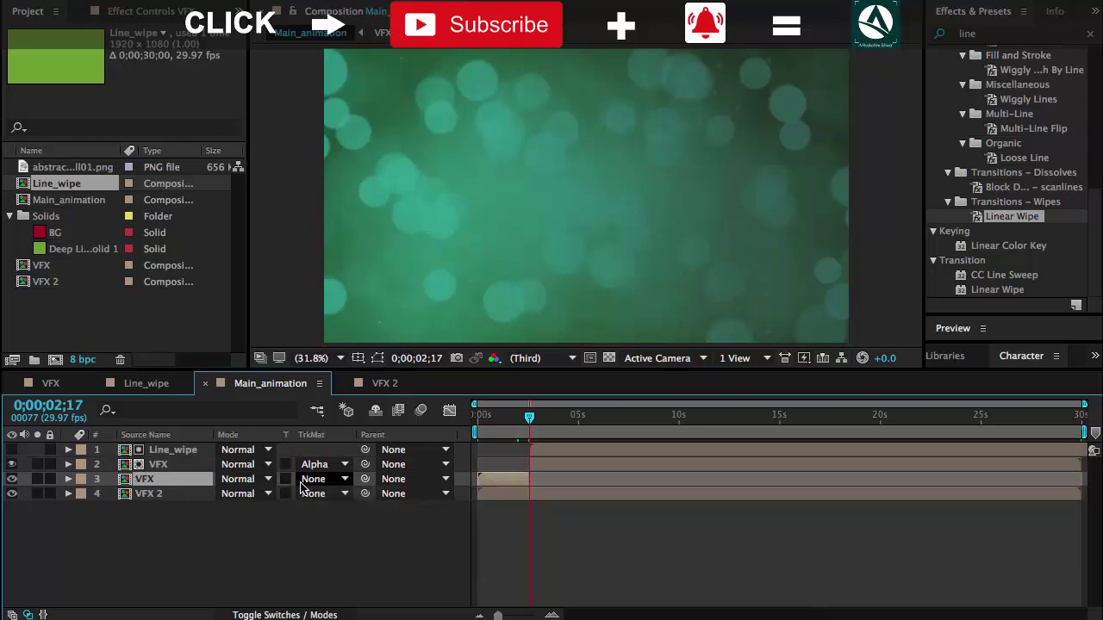
drag(529, 416, 448, 421)
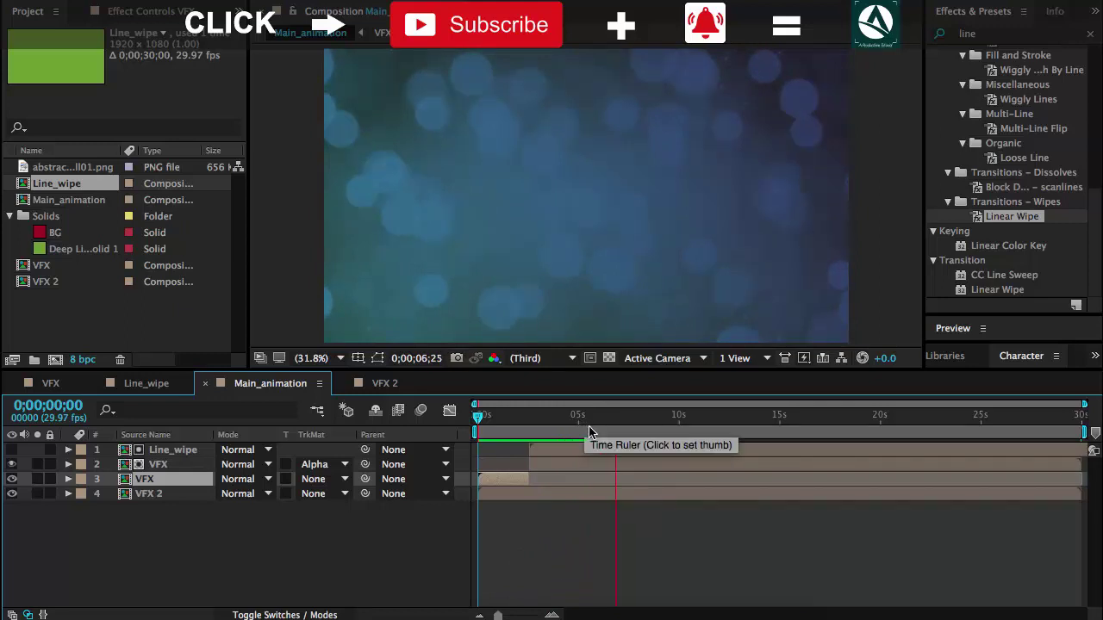
- Preview the animation and end the work area at 0;00;05;10
drag(589, 432, 463, 433)
key(space)
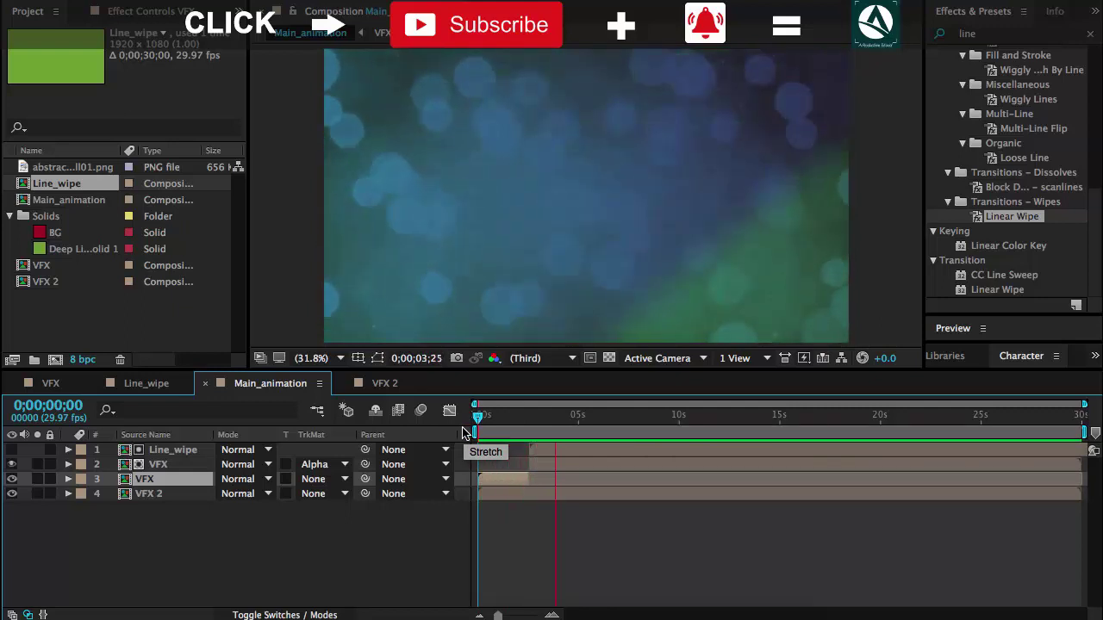
click(582, 430)
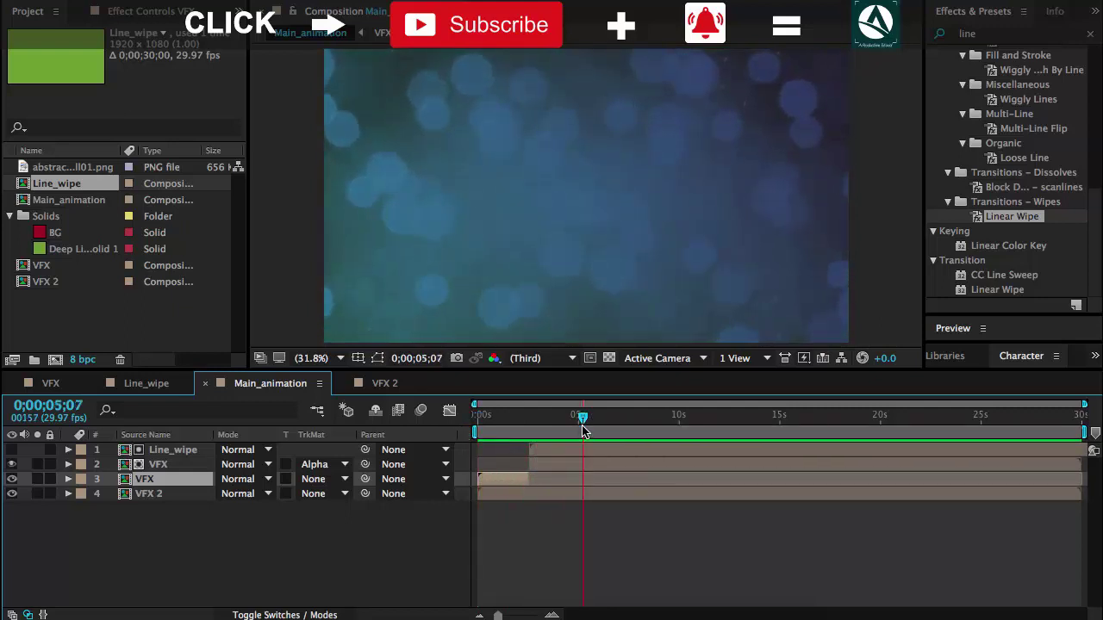
drag(582, 430, 586, 431)
key(n)
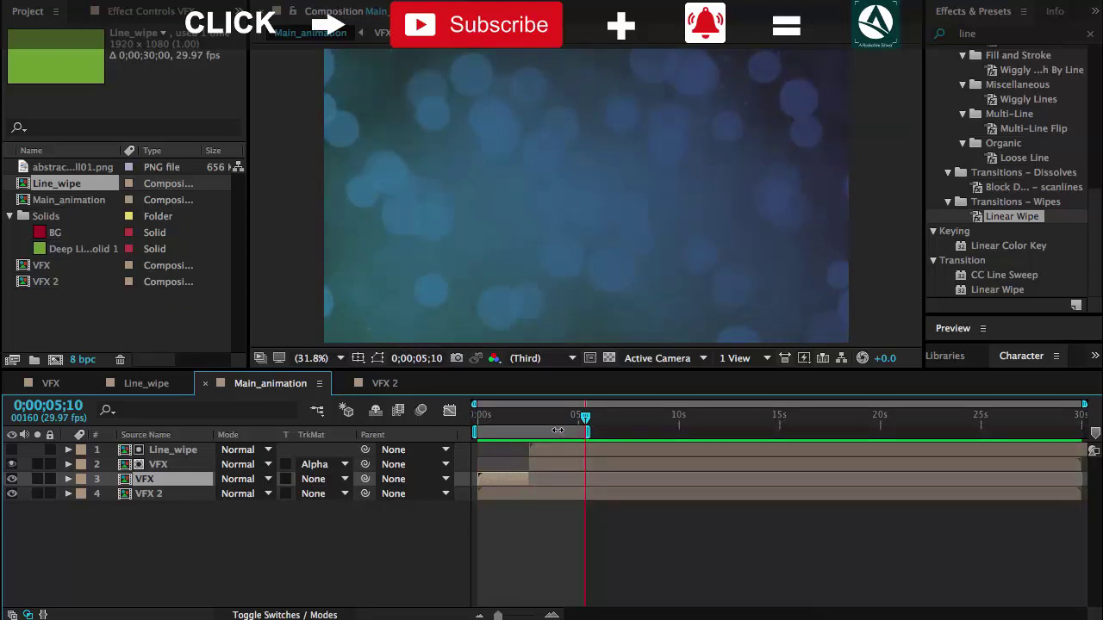
- Solo VFX 2 and the lower VFX layer to inspect them, then unsolo layer 3
click(153, 526)
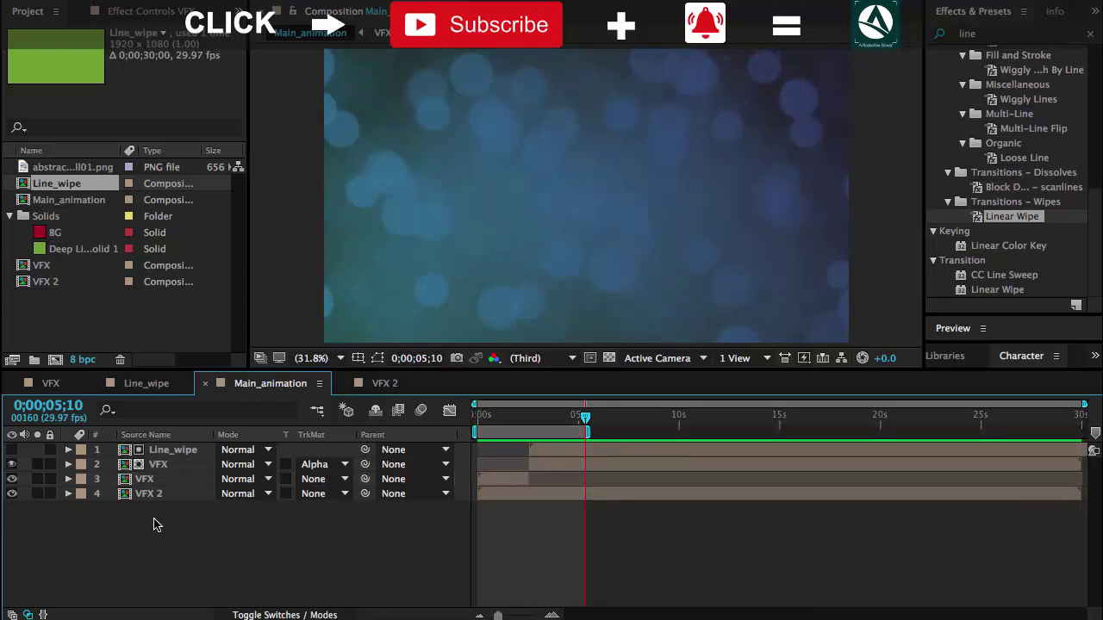
click(155, 494)
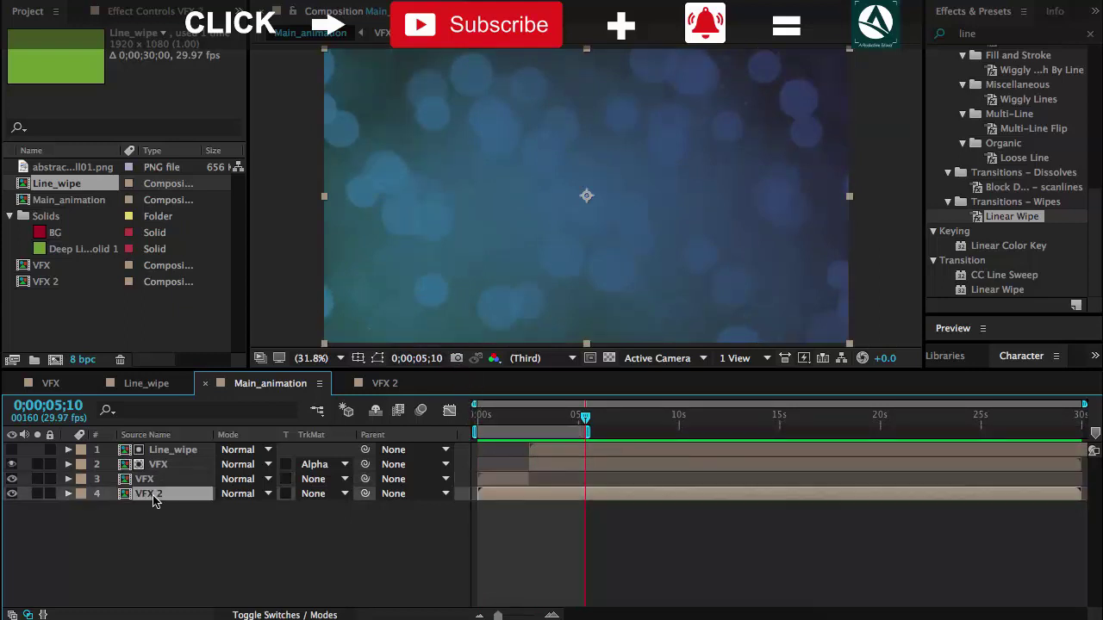
click(37, 494)
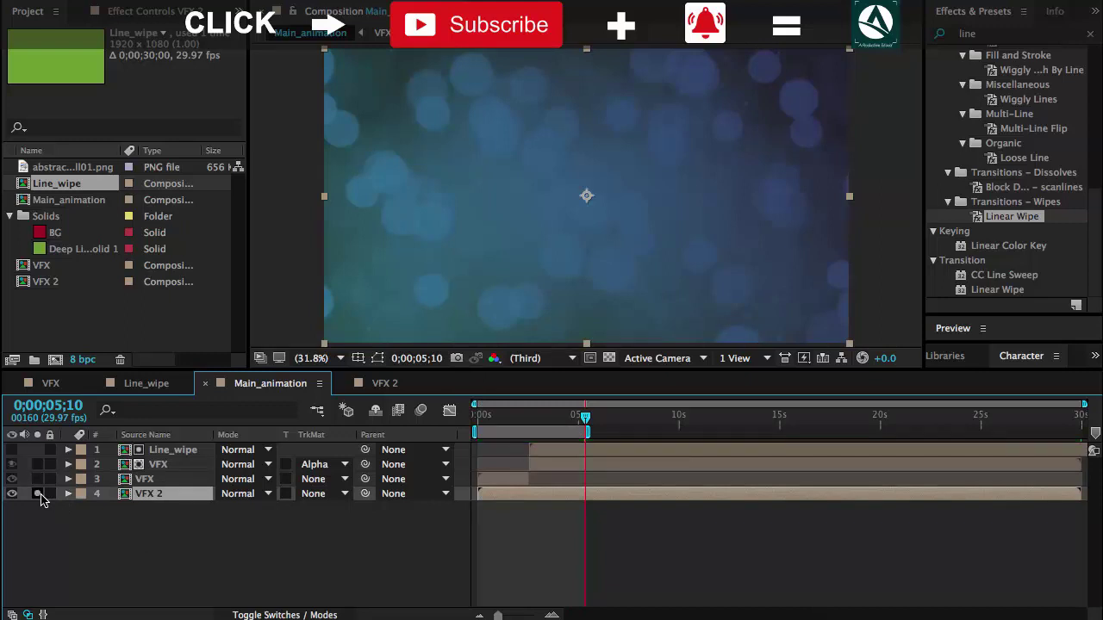
click(39, 494)
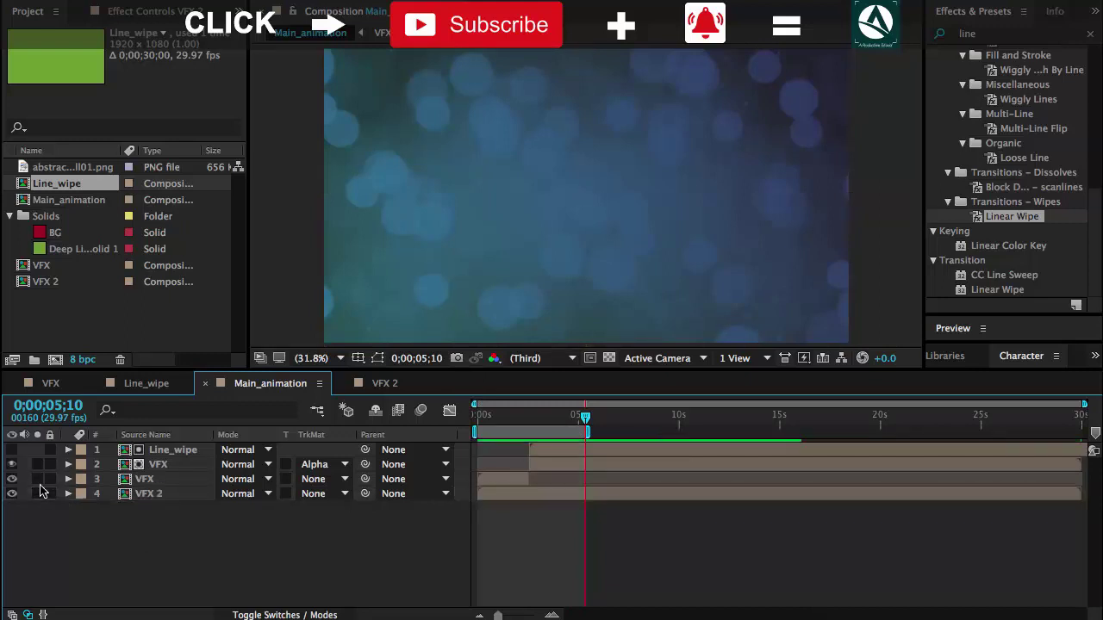
click(38, 479)
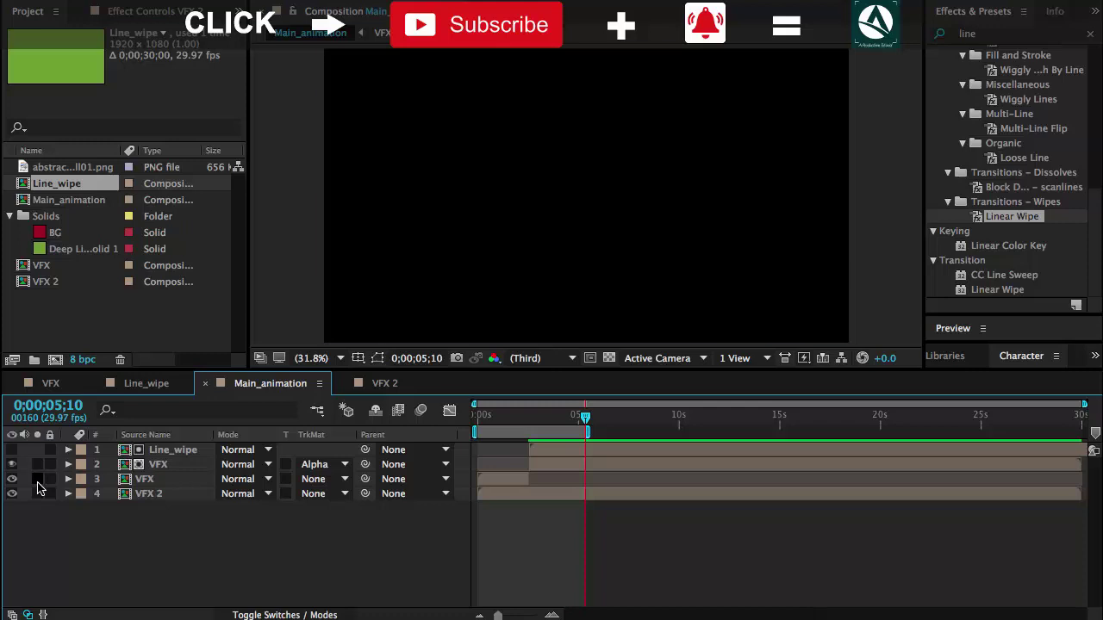
click(503, 431)
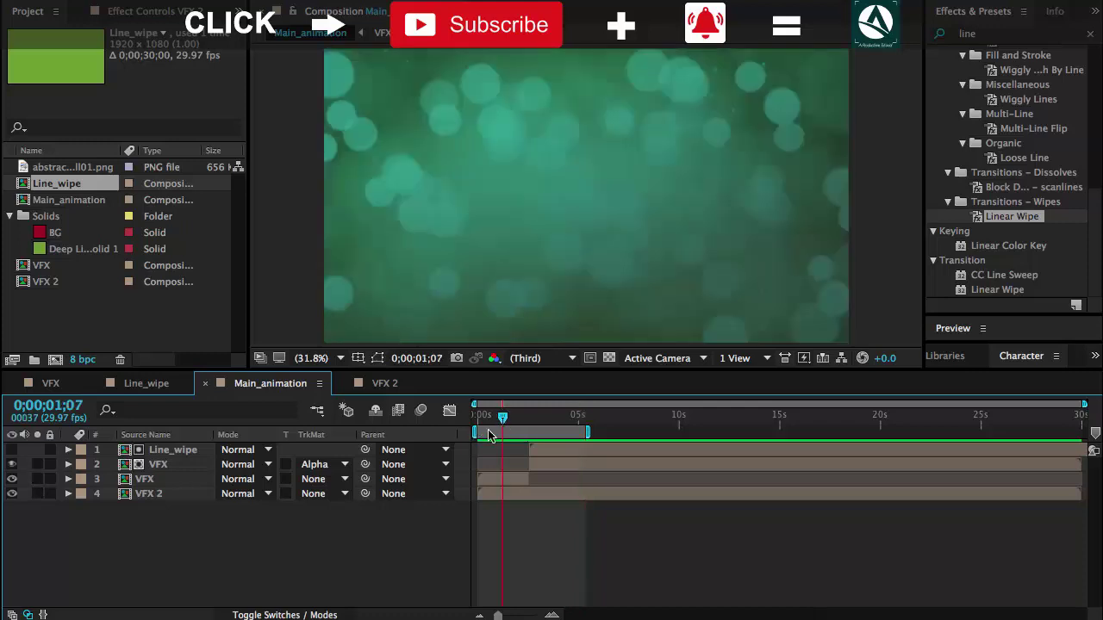
click(37, 479)
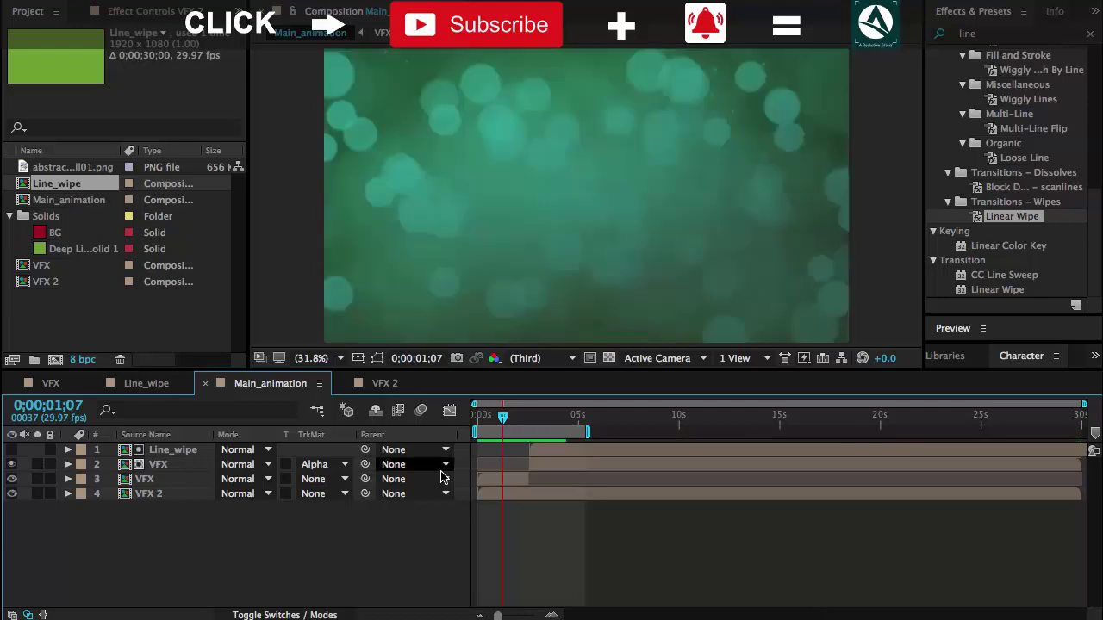
click(545, 468)
drag(519, 420, 529, 419)
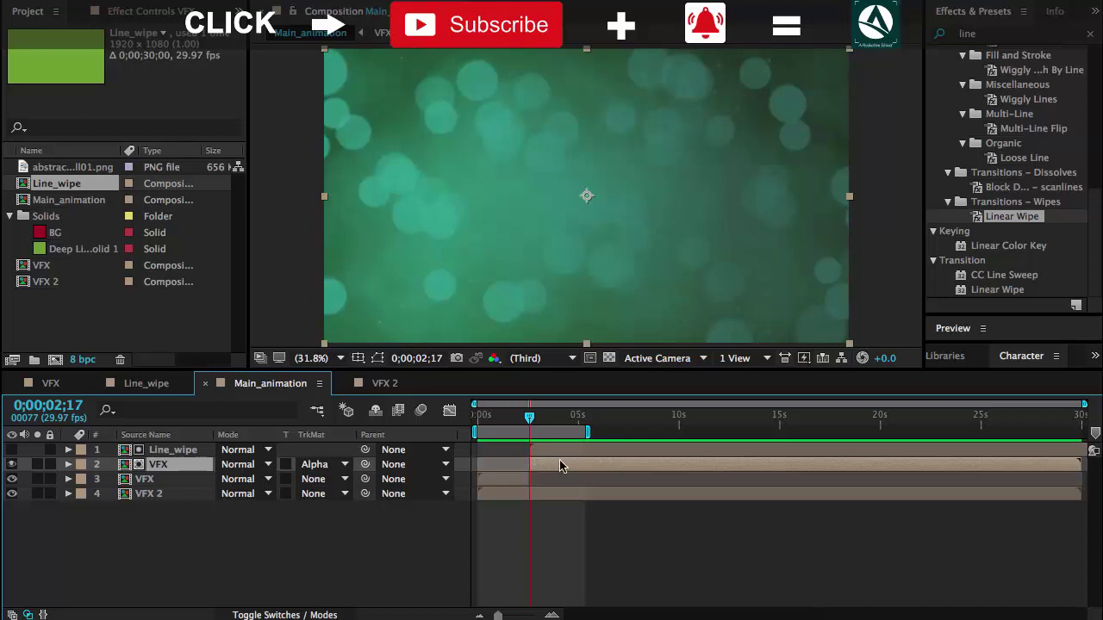
click(512, 482)
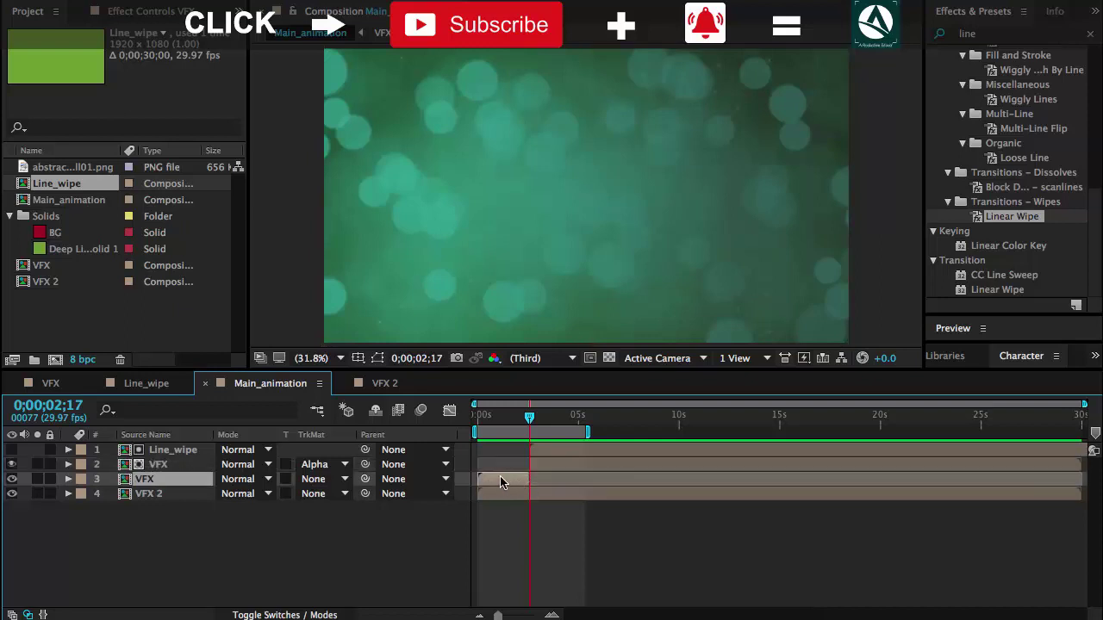
drag(478, 420, 518, 428)
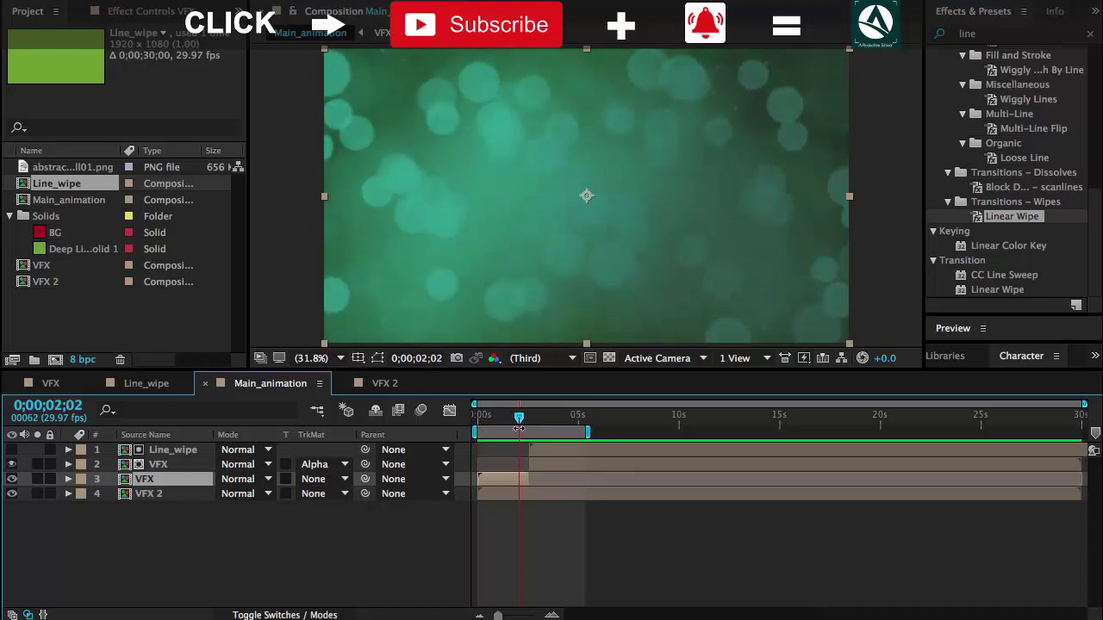
click(539, 469)
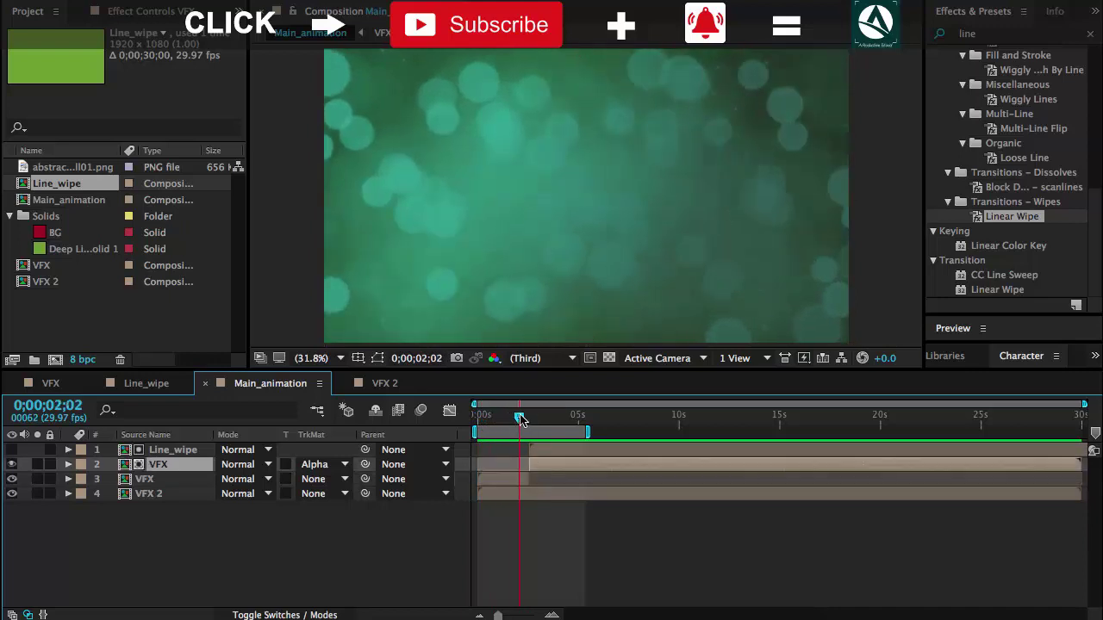
drag(520, 419, 529, 420)
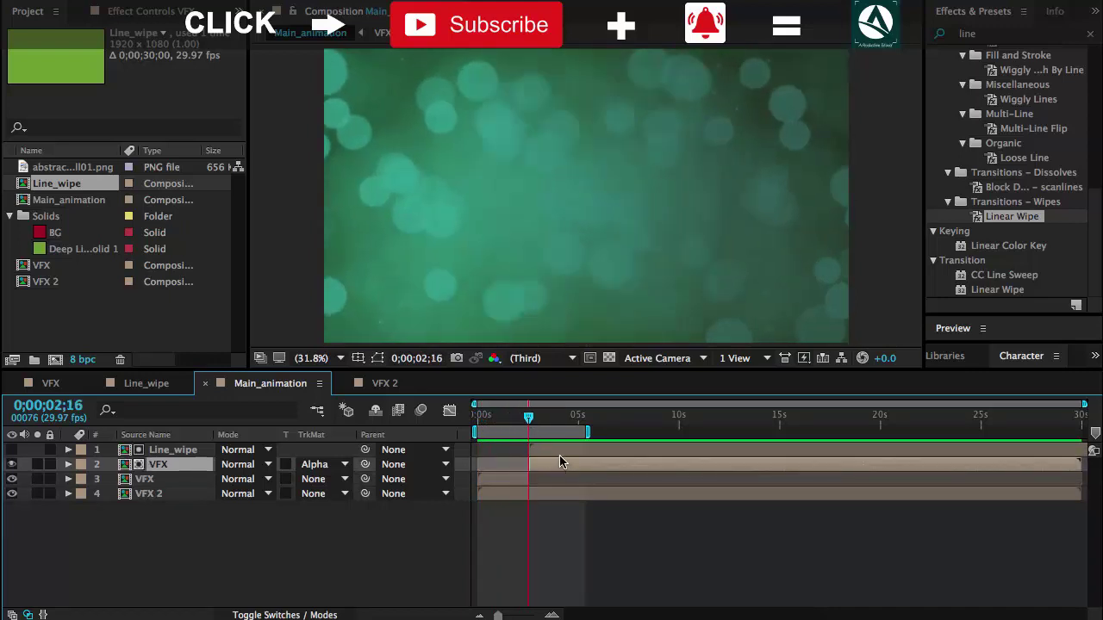
click(556, 451)
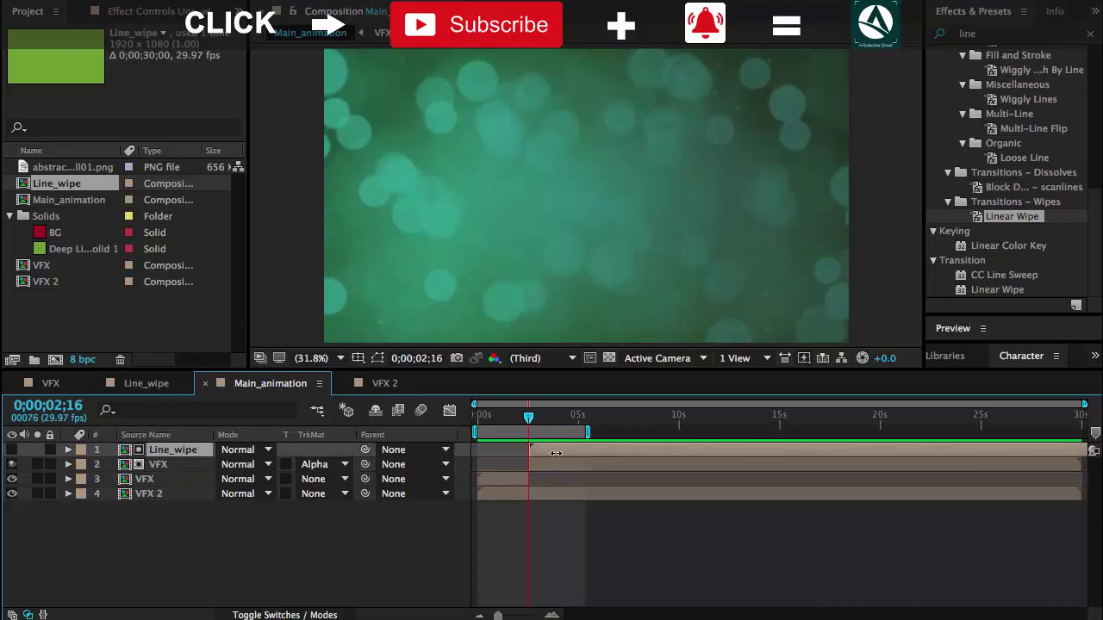
click(315, 464)
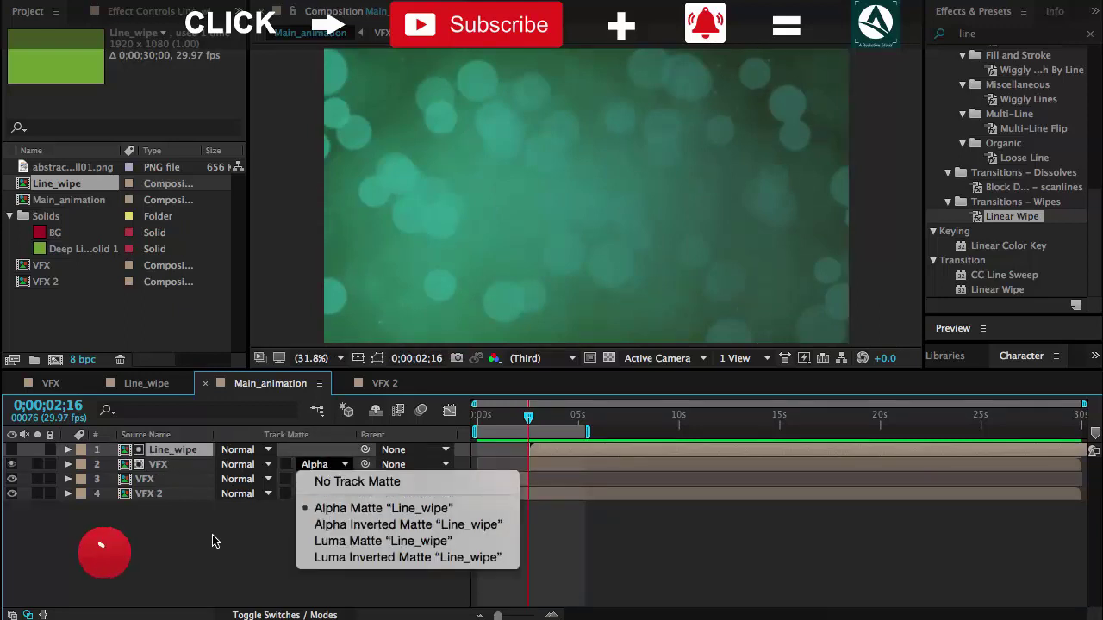
click(528, 474)
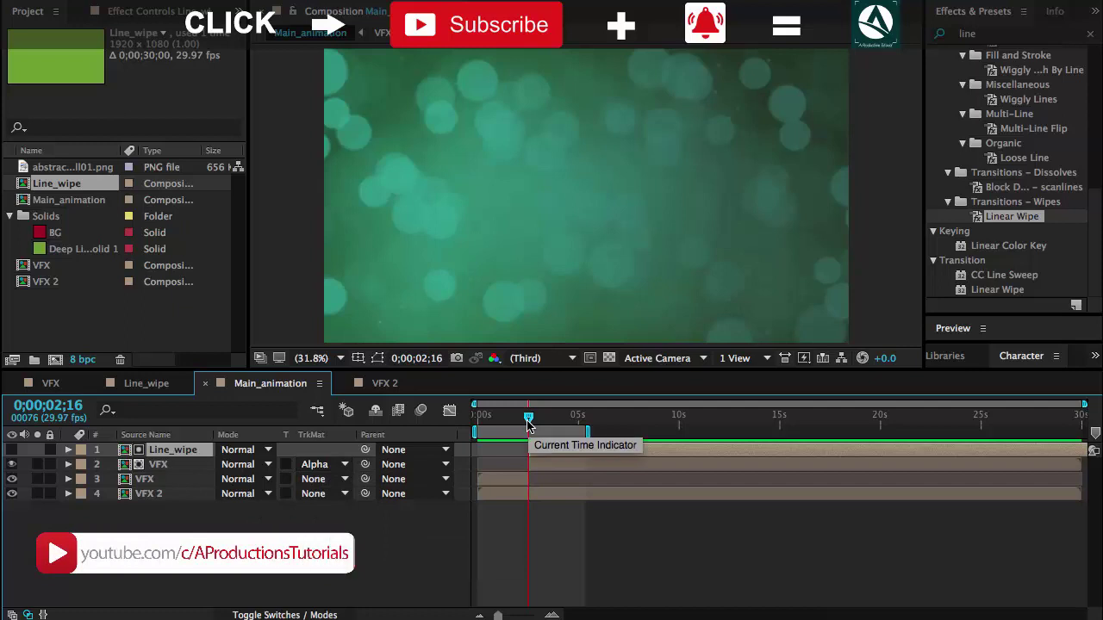
drag(528, 425, 542, 426)
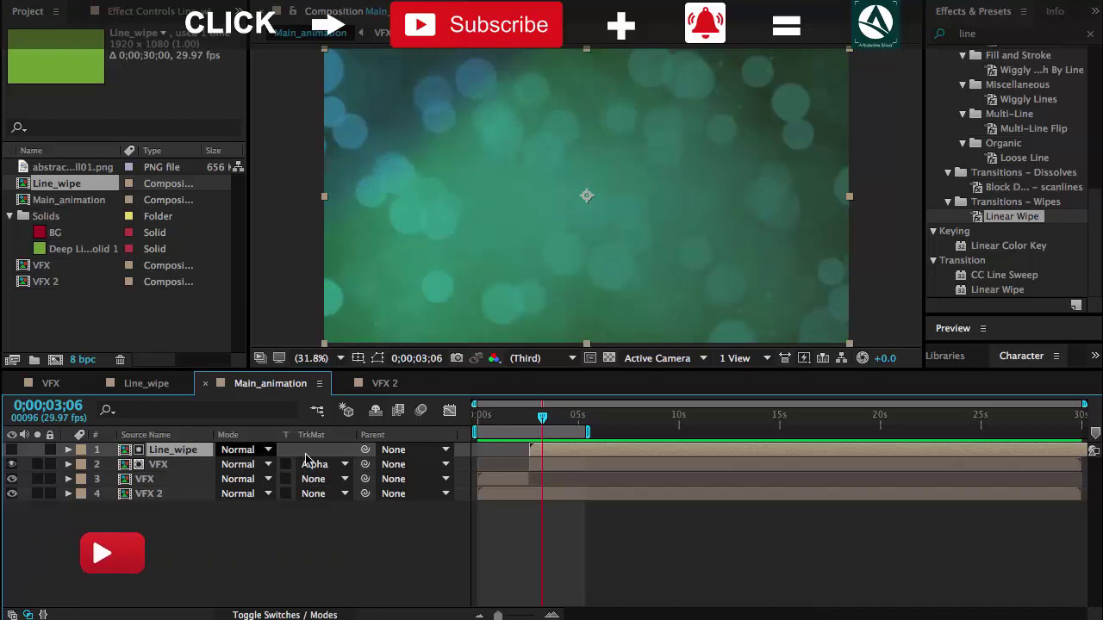
drag(542, 423, 529, 422)
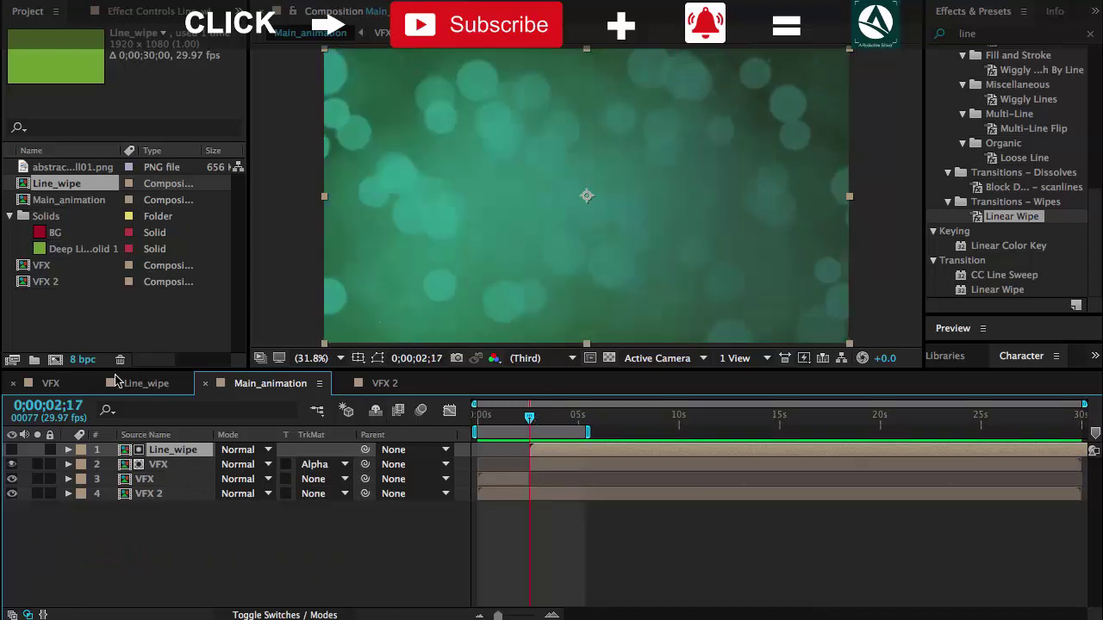
- Scrub Main_animation forward to review the current wipe reveal
click(142, 385)
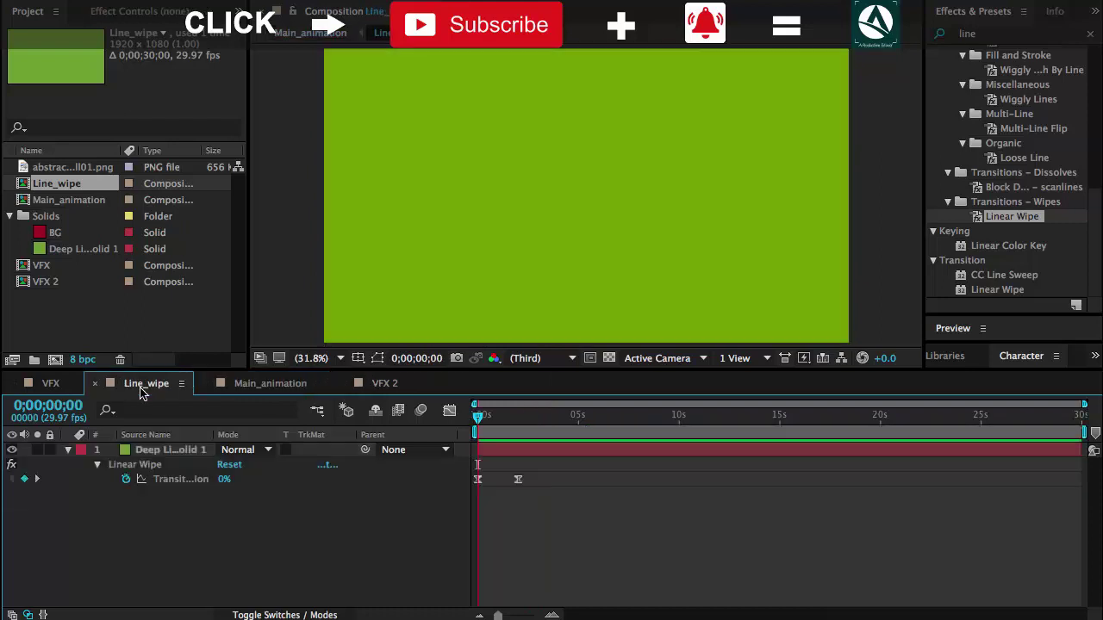
click(263, 386)
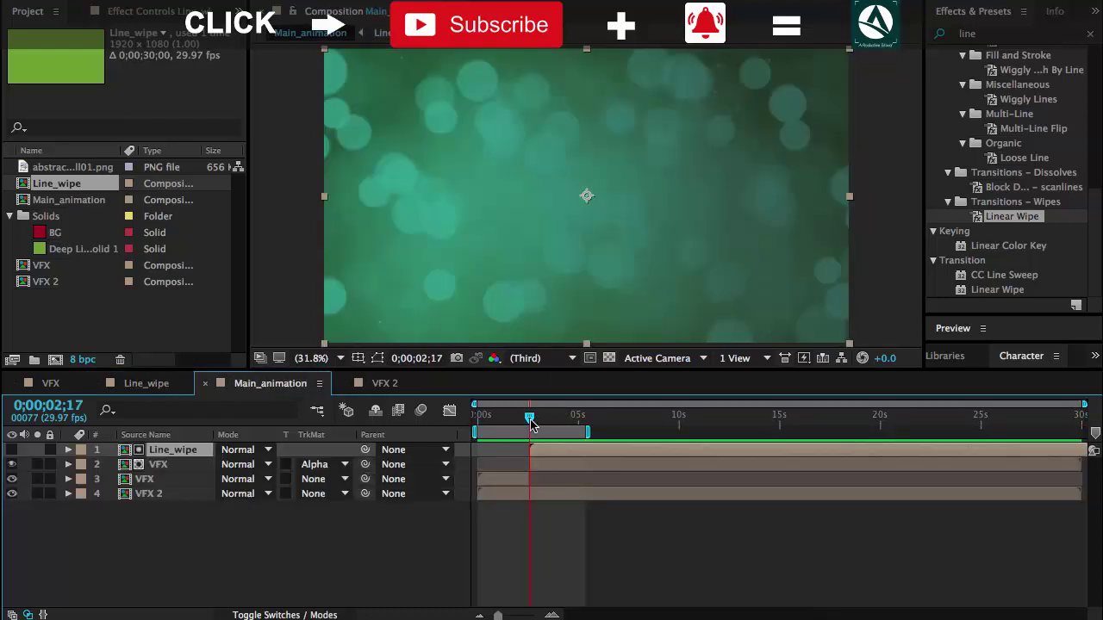
drag(530, 422, 552, 421)
click(551, 470)
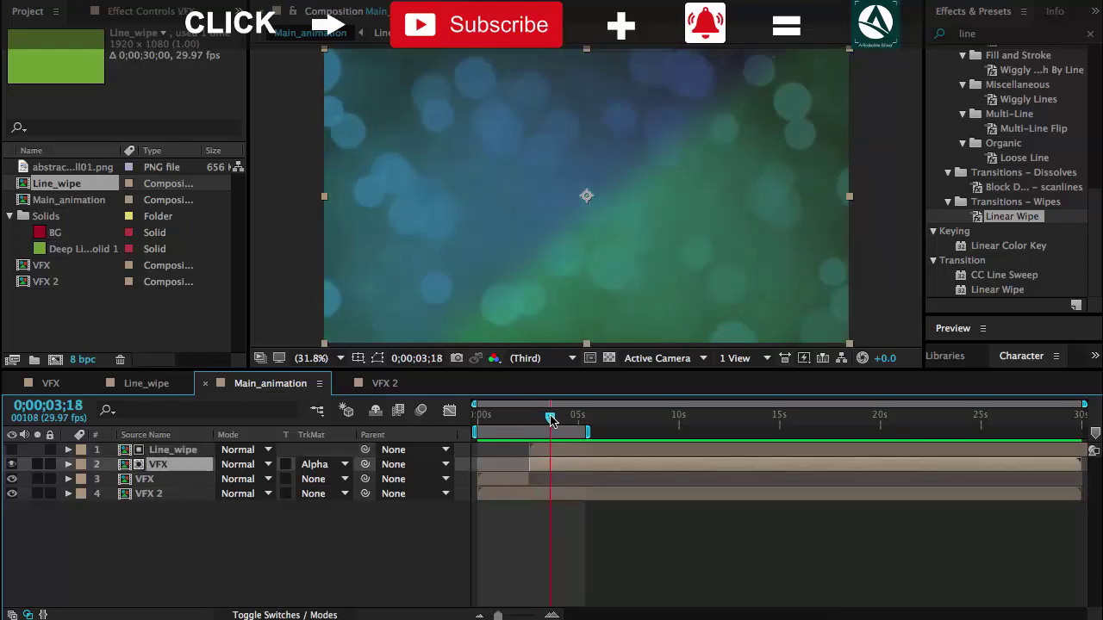
- In the Line_wipe precomp, set the solid's Linear Wipe angle to −140° and return to Main_animation
double_click(558, 449)
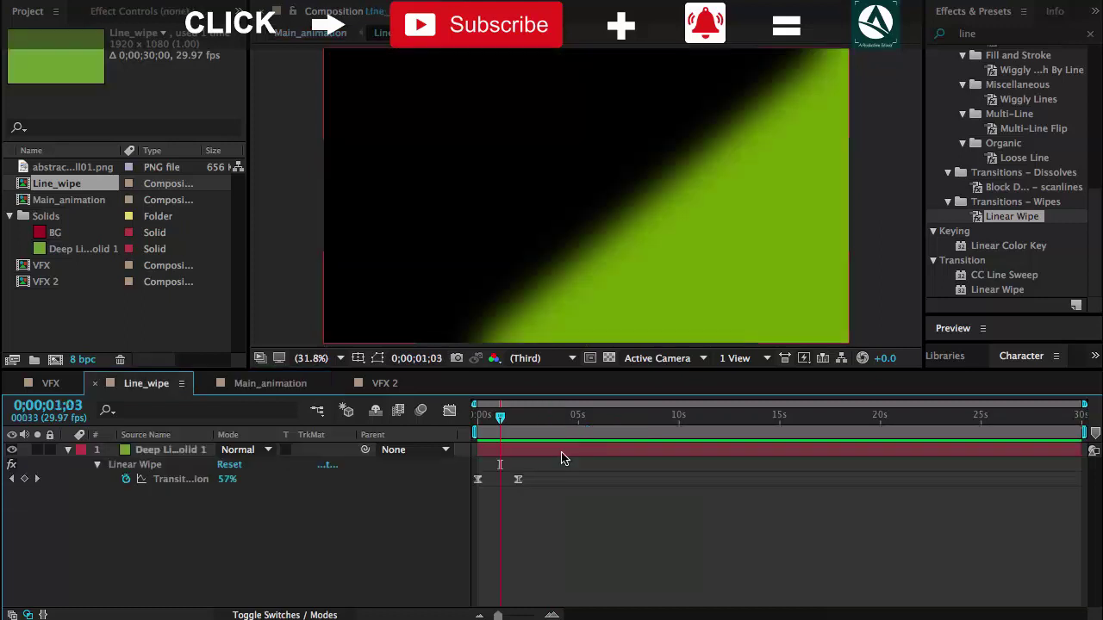
click(188, 453)
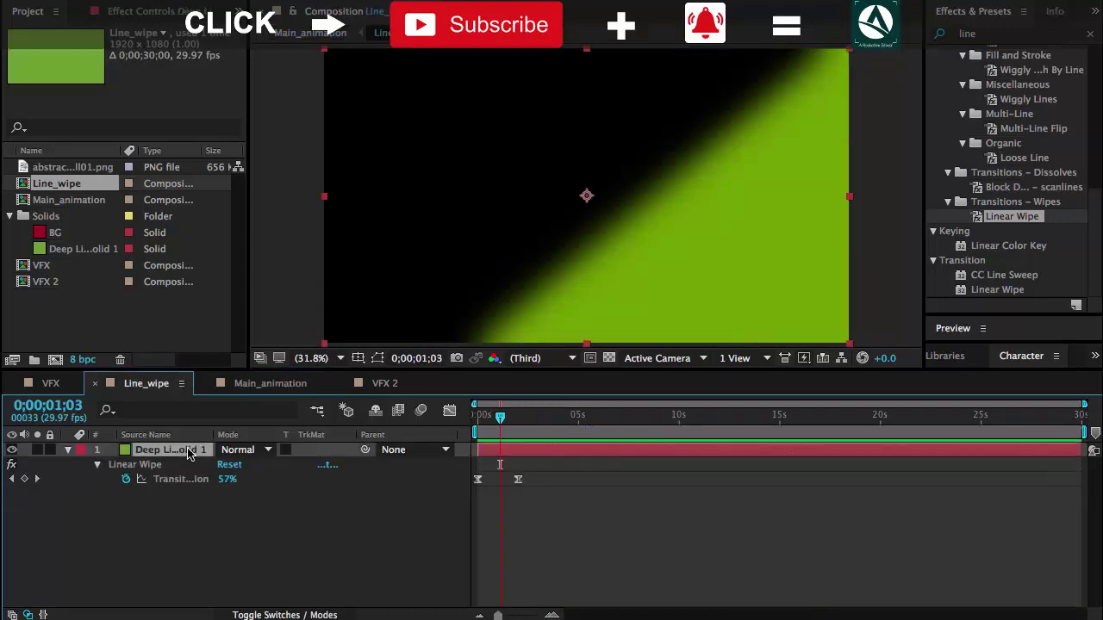
click(134, 13)
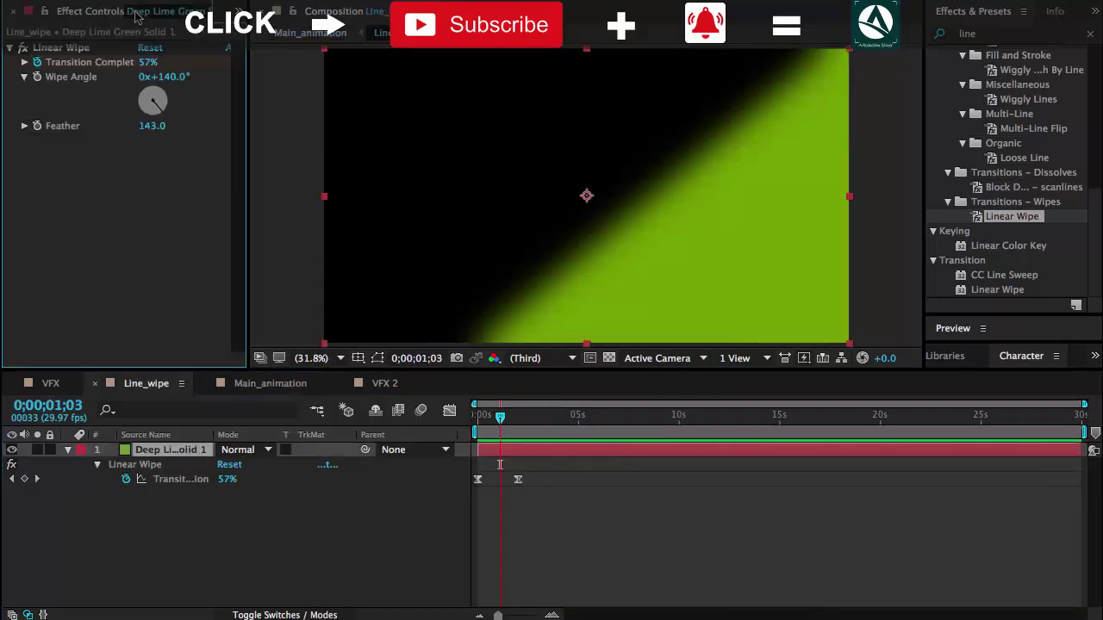
click(155, 128)
click(164, 77)
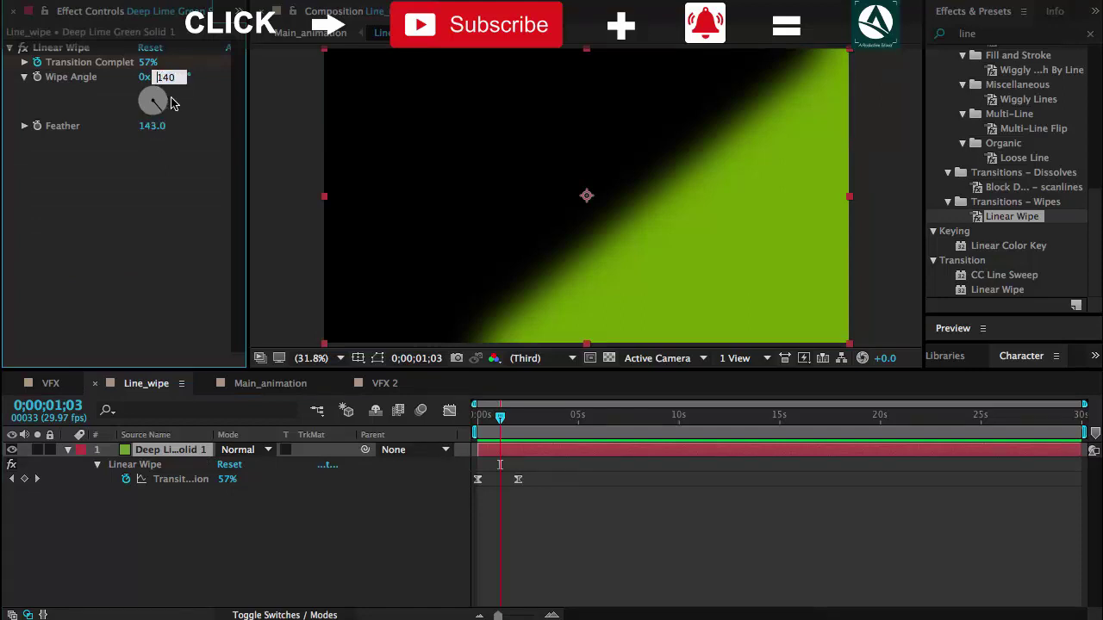
key(Return)
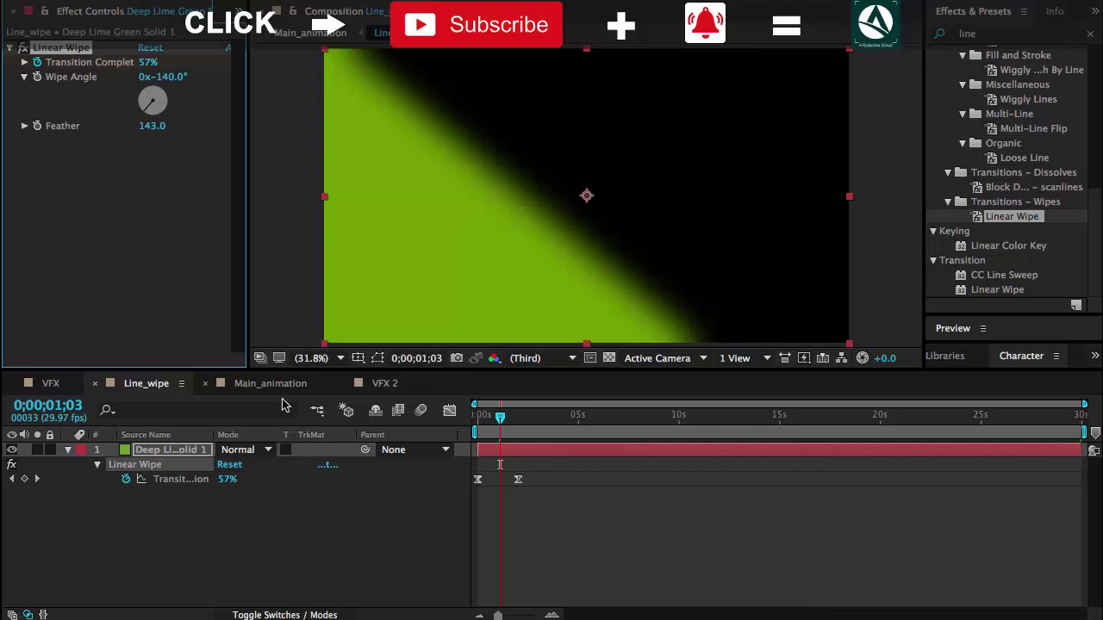
click(274, 384)
- Scrub Main_animation past five seconds and back to 0;00;04;10 to check the flipped wipe
click(534, 419)
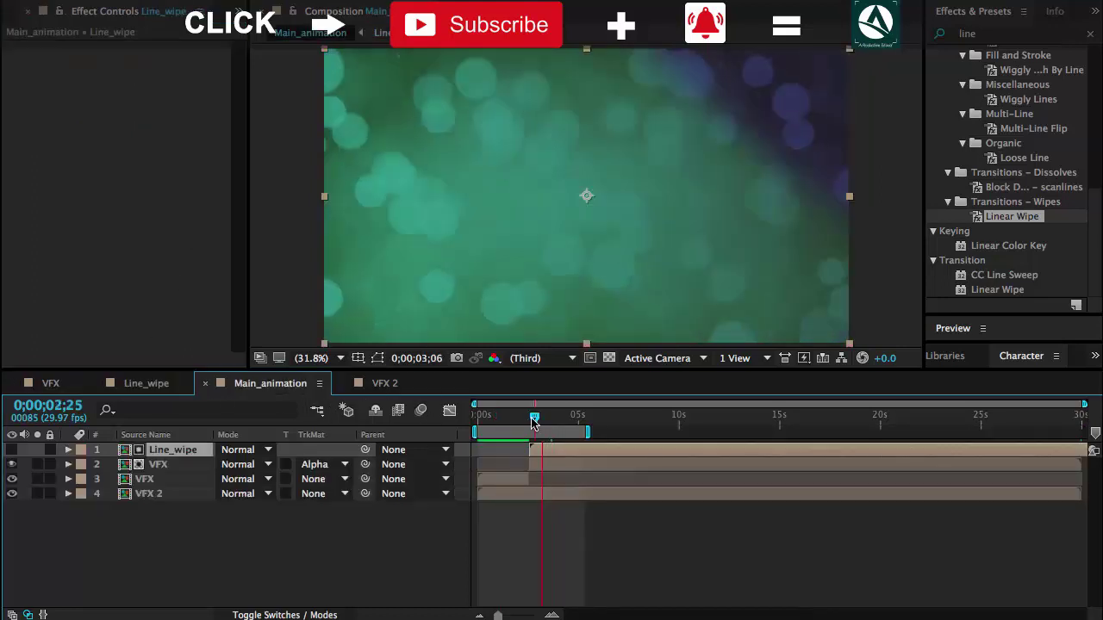
drag(534, 423, 556, 439)
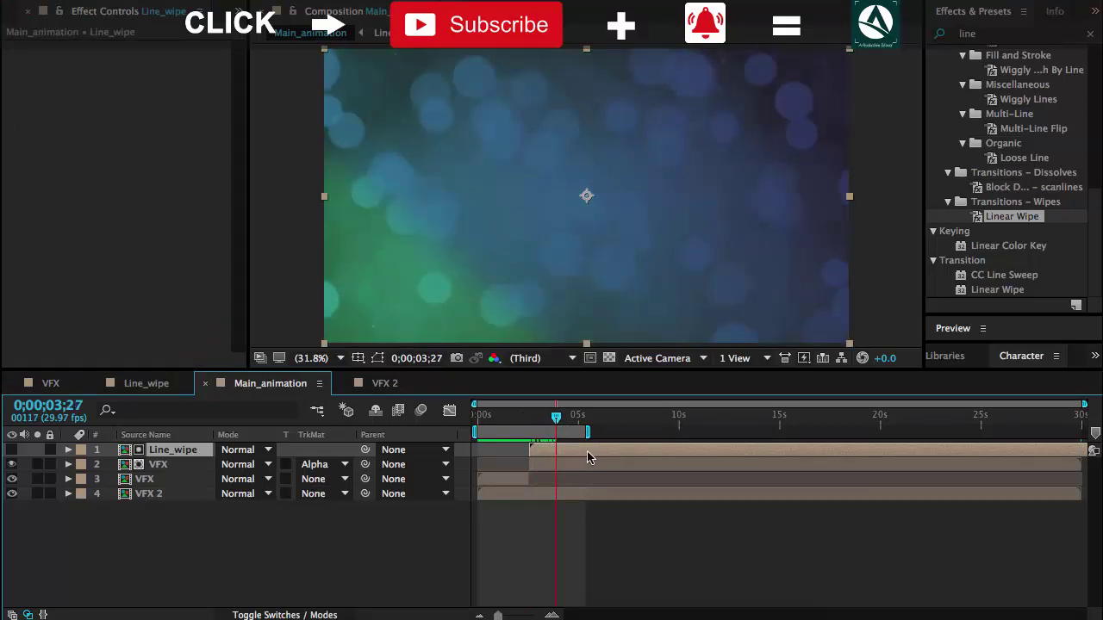
drag(558, 420, 582, 424)
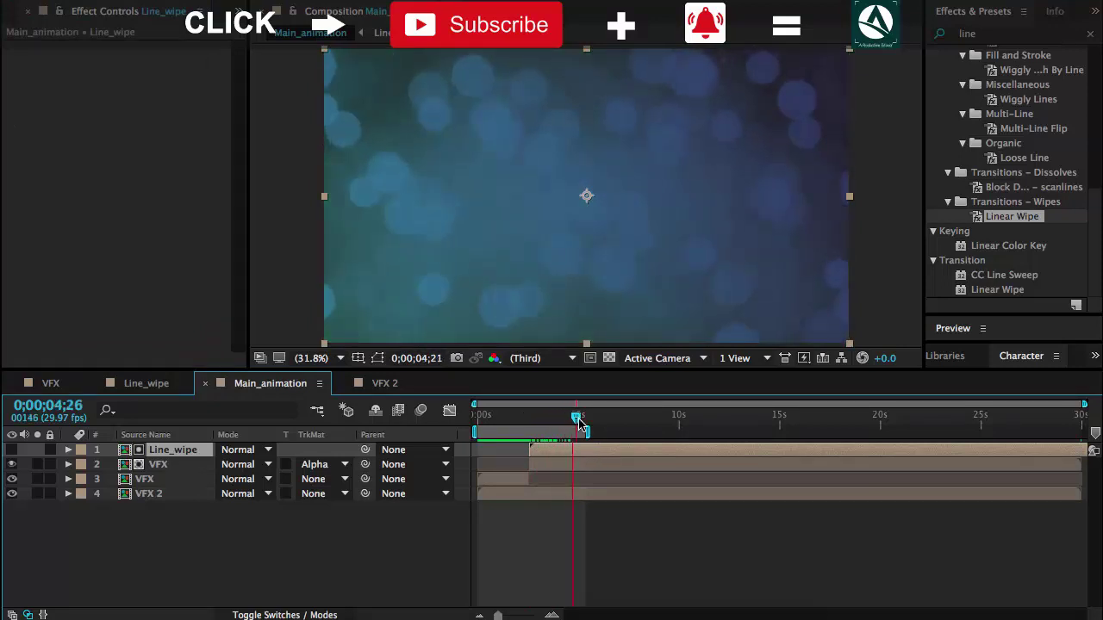
click(557, 468)
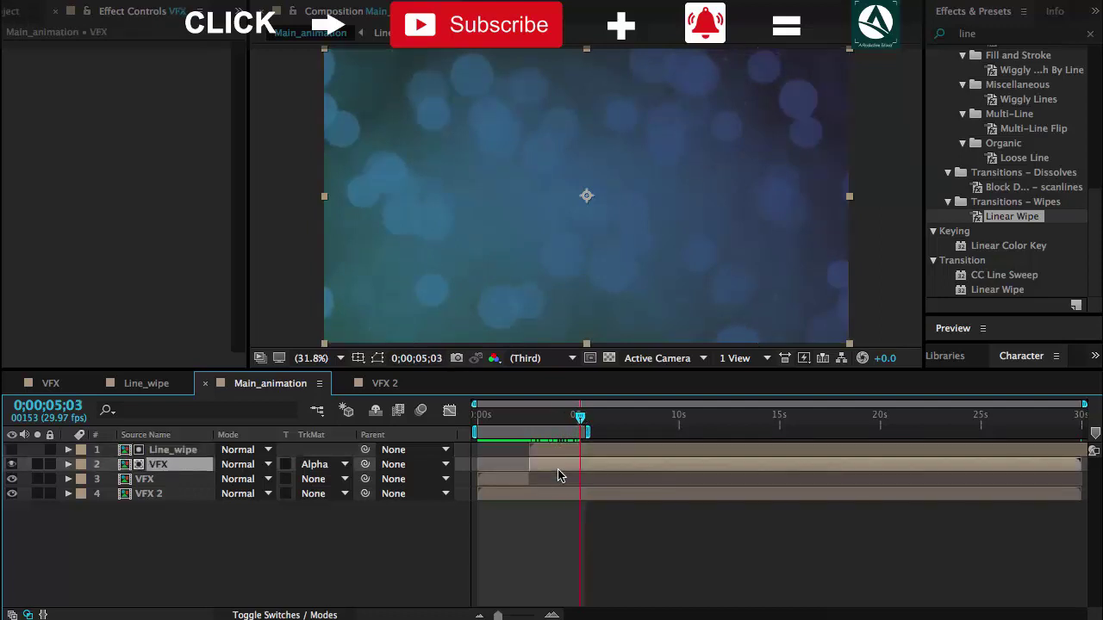
drag(579, 422, 565, 422)
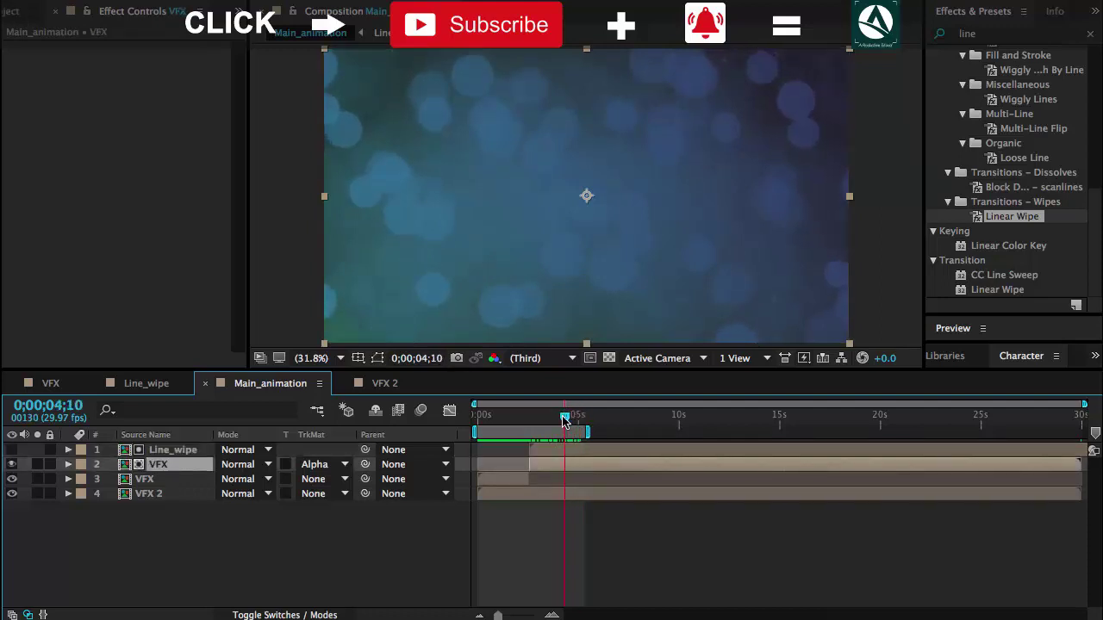
- Toggle VFX 2's visibility off and on to compare, then show the Project items list
click(538, 498)
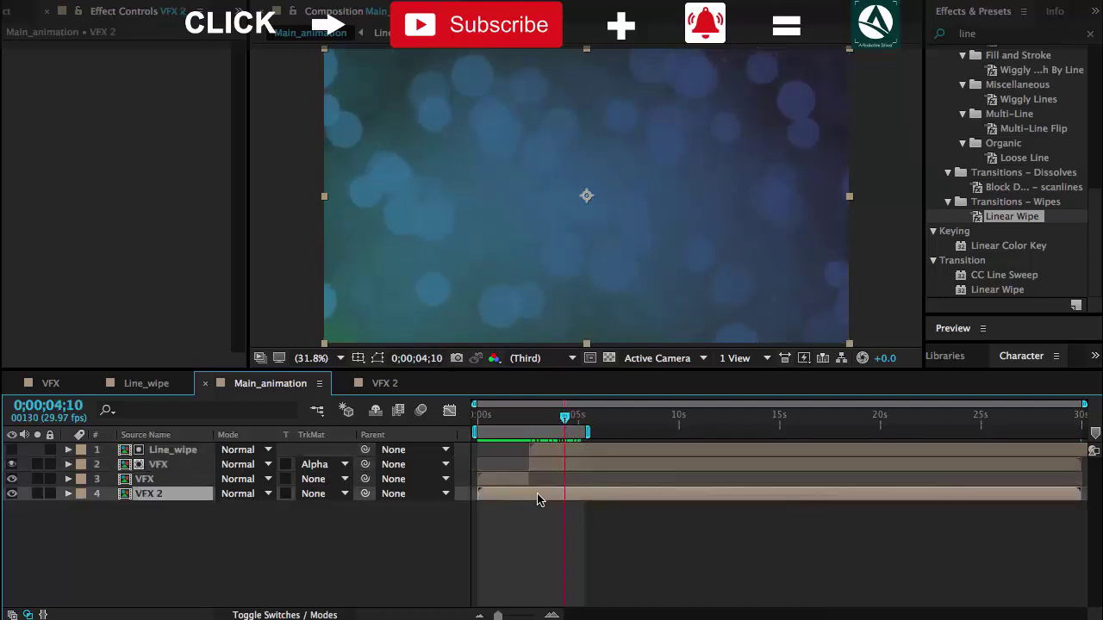
click(11, 493)
click(12, 493)
click(96, 534)
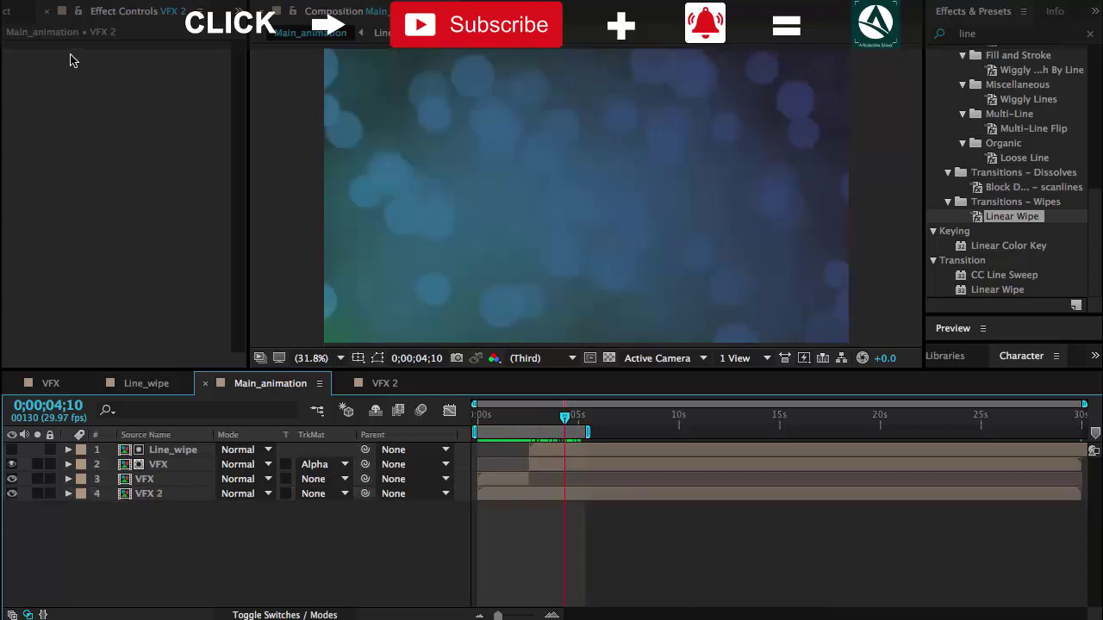
click(6, 17)
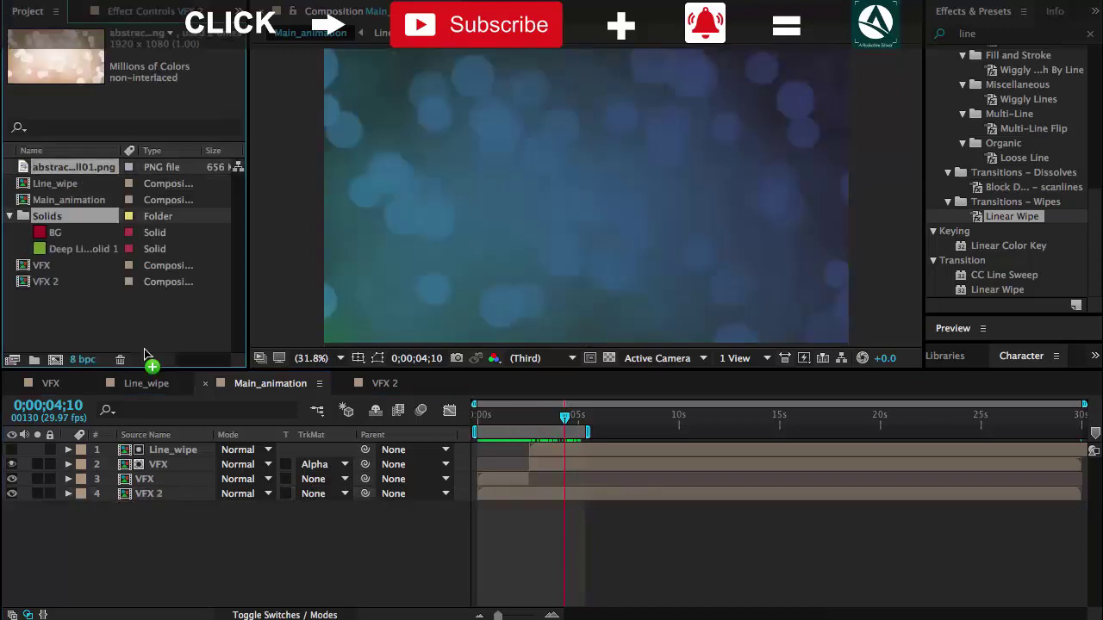
- Drag the abstract bokeh PNG into Main_animation above VFX 2 and scrub to about three seconds
drag(73, 170, 173, 499)
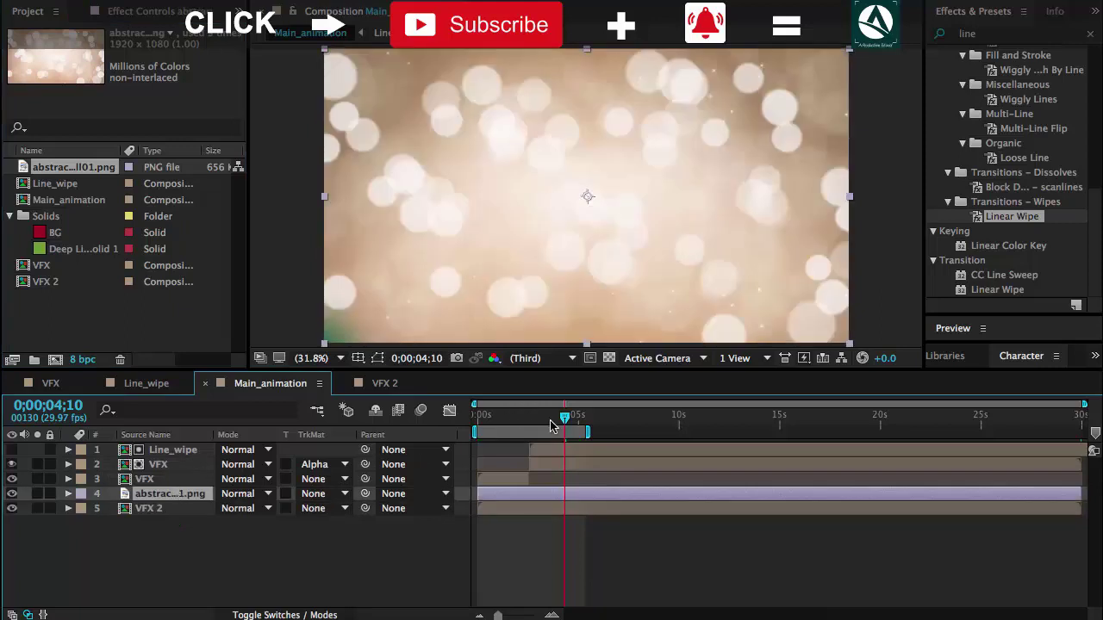
mouse_move(566, 425)
mouse_down()
mouse_move(520, 425)
mouse_move(568, 435)
mouse_up()
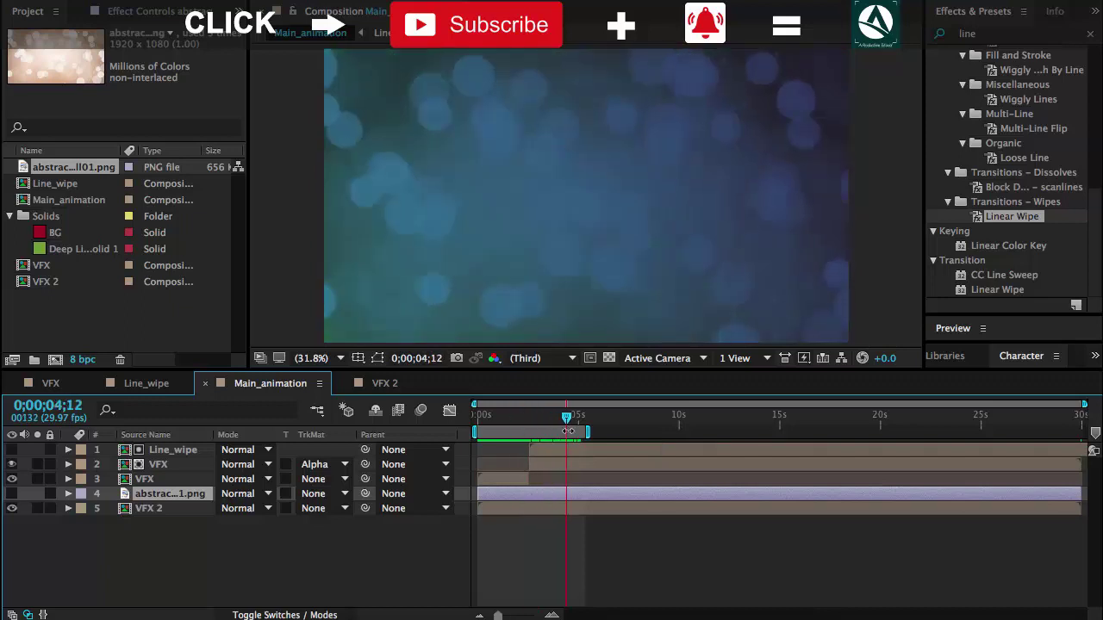